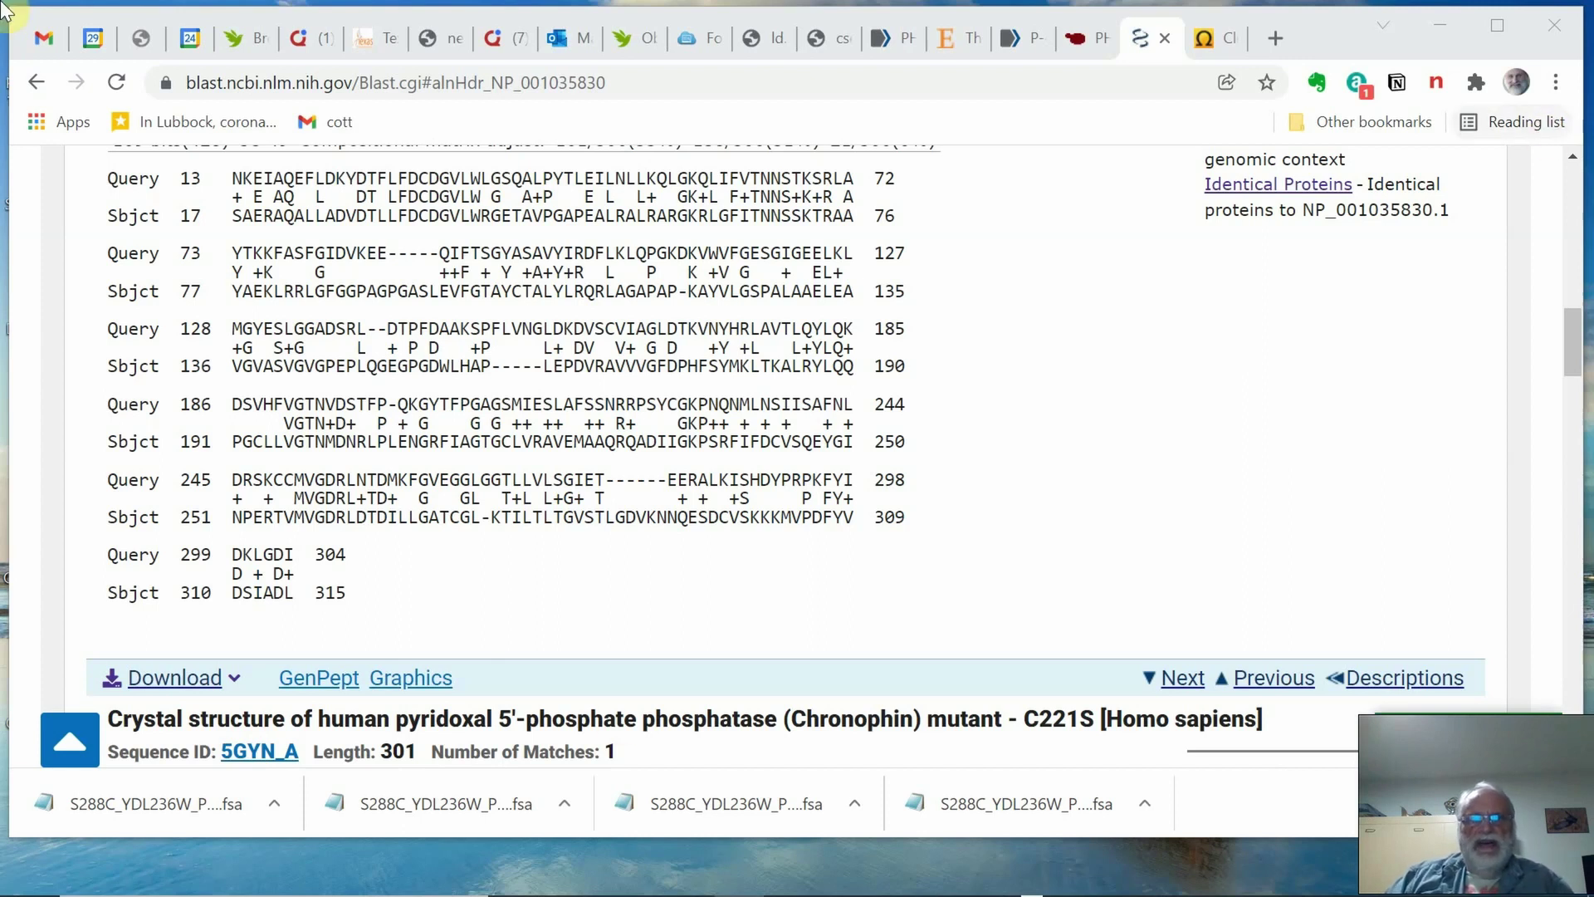
# - Scroll through the current page and dismiss its right-click menu
pyautogui.scroll(4, 988, 419)
pyautogui.scroll(-2, 992, 424)
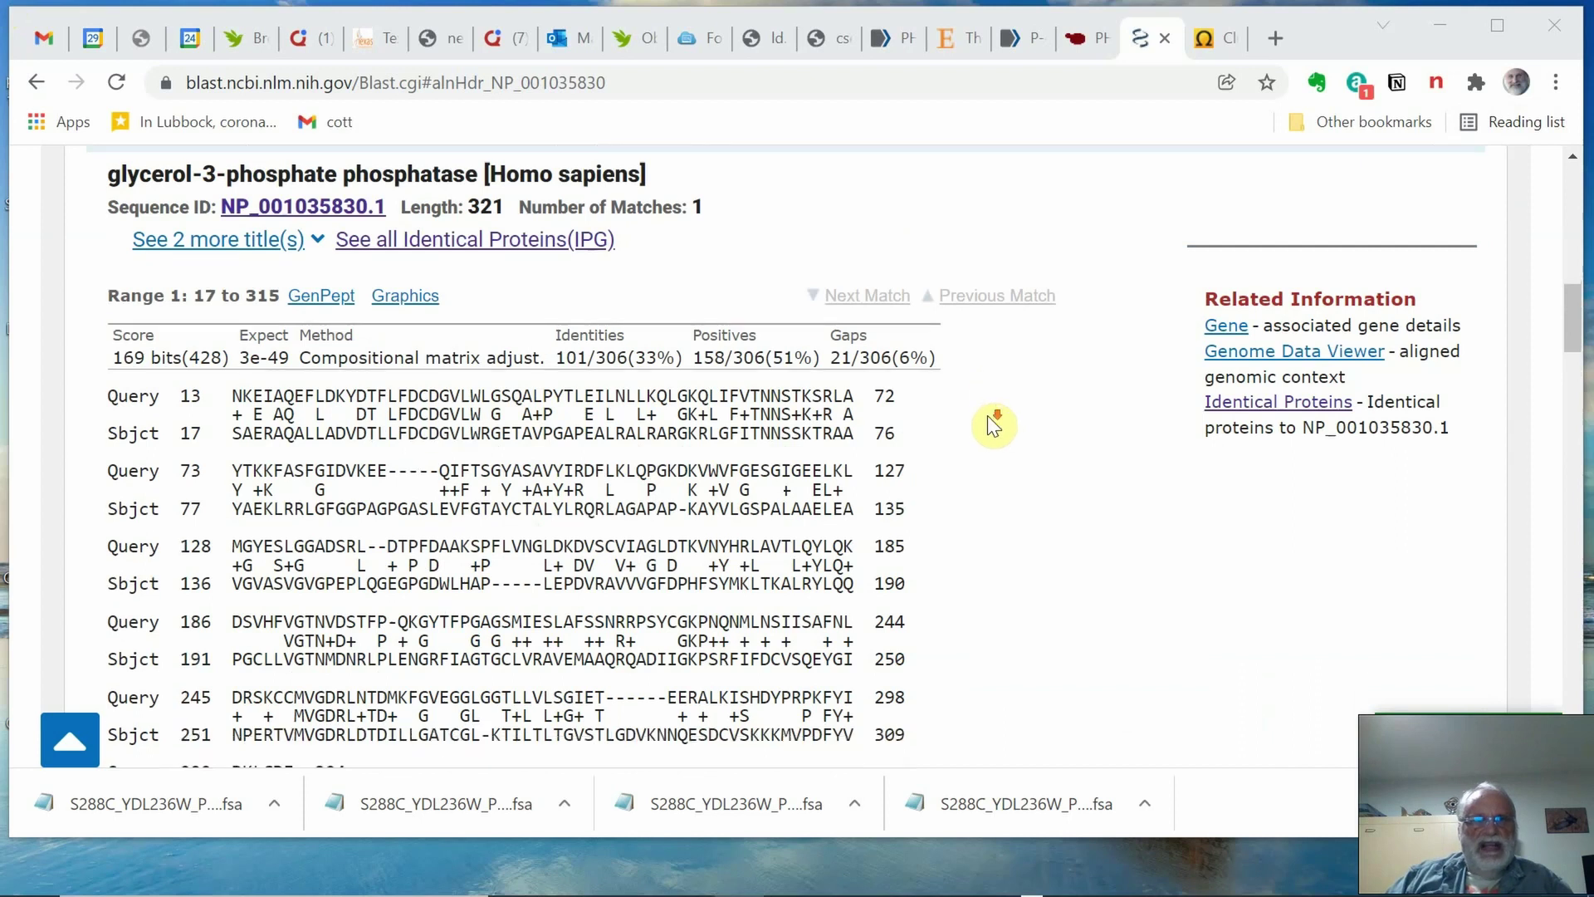
pyautogui.scroll(-1, 994, 423)
pyautogui.rightClick(474, 309)
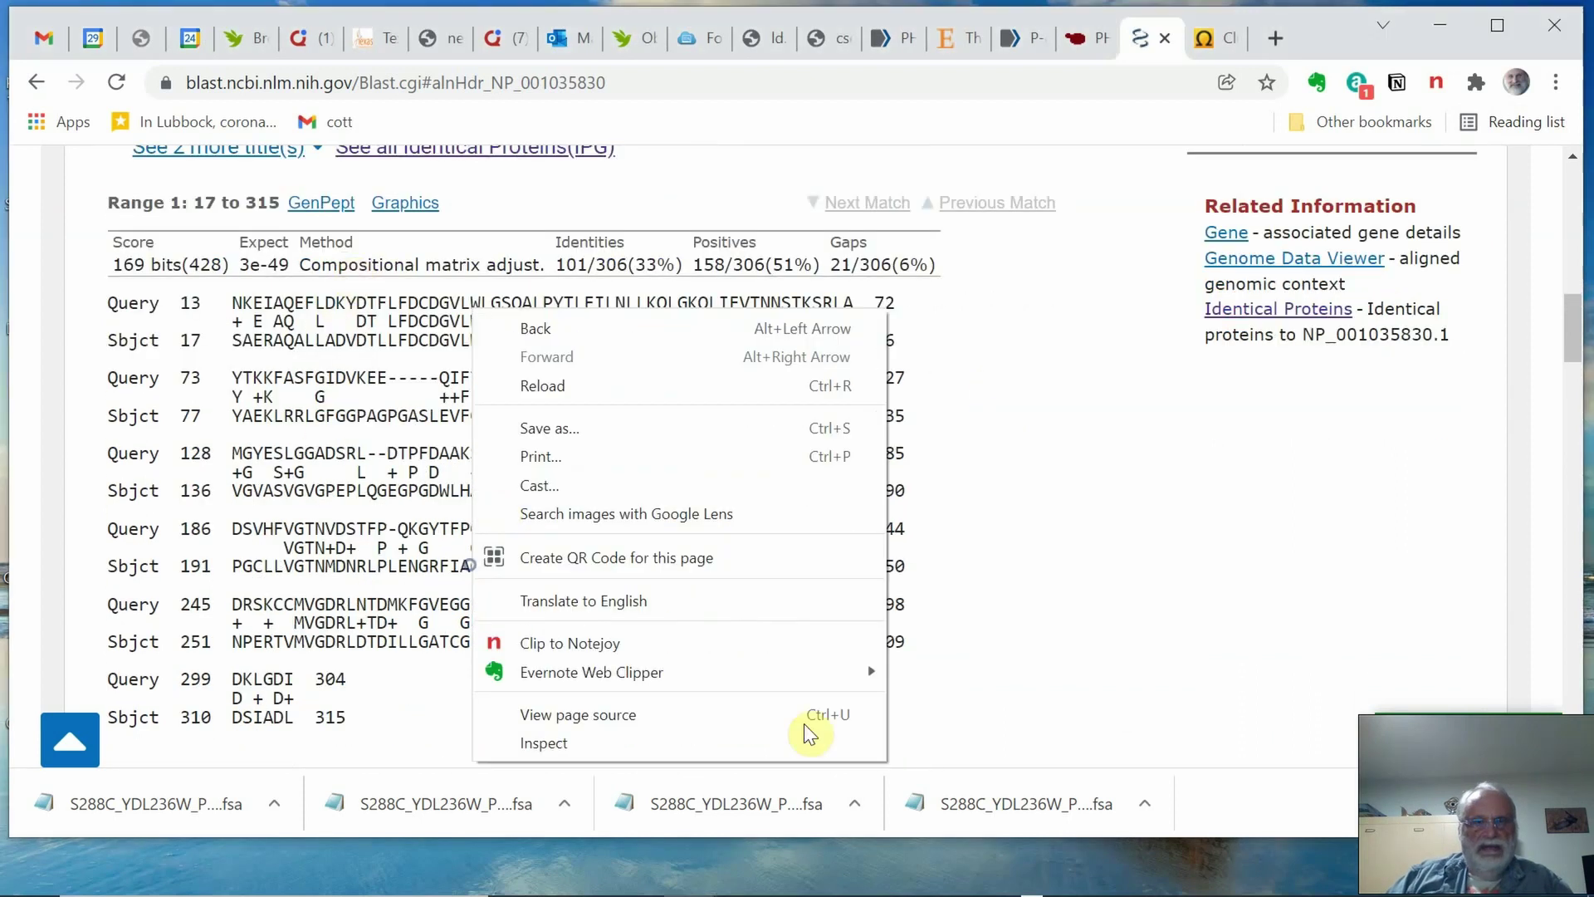
pyautogui.click(1154, 504)
pyautogui.scroll(1, 997, 511)
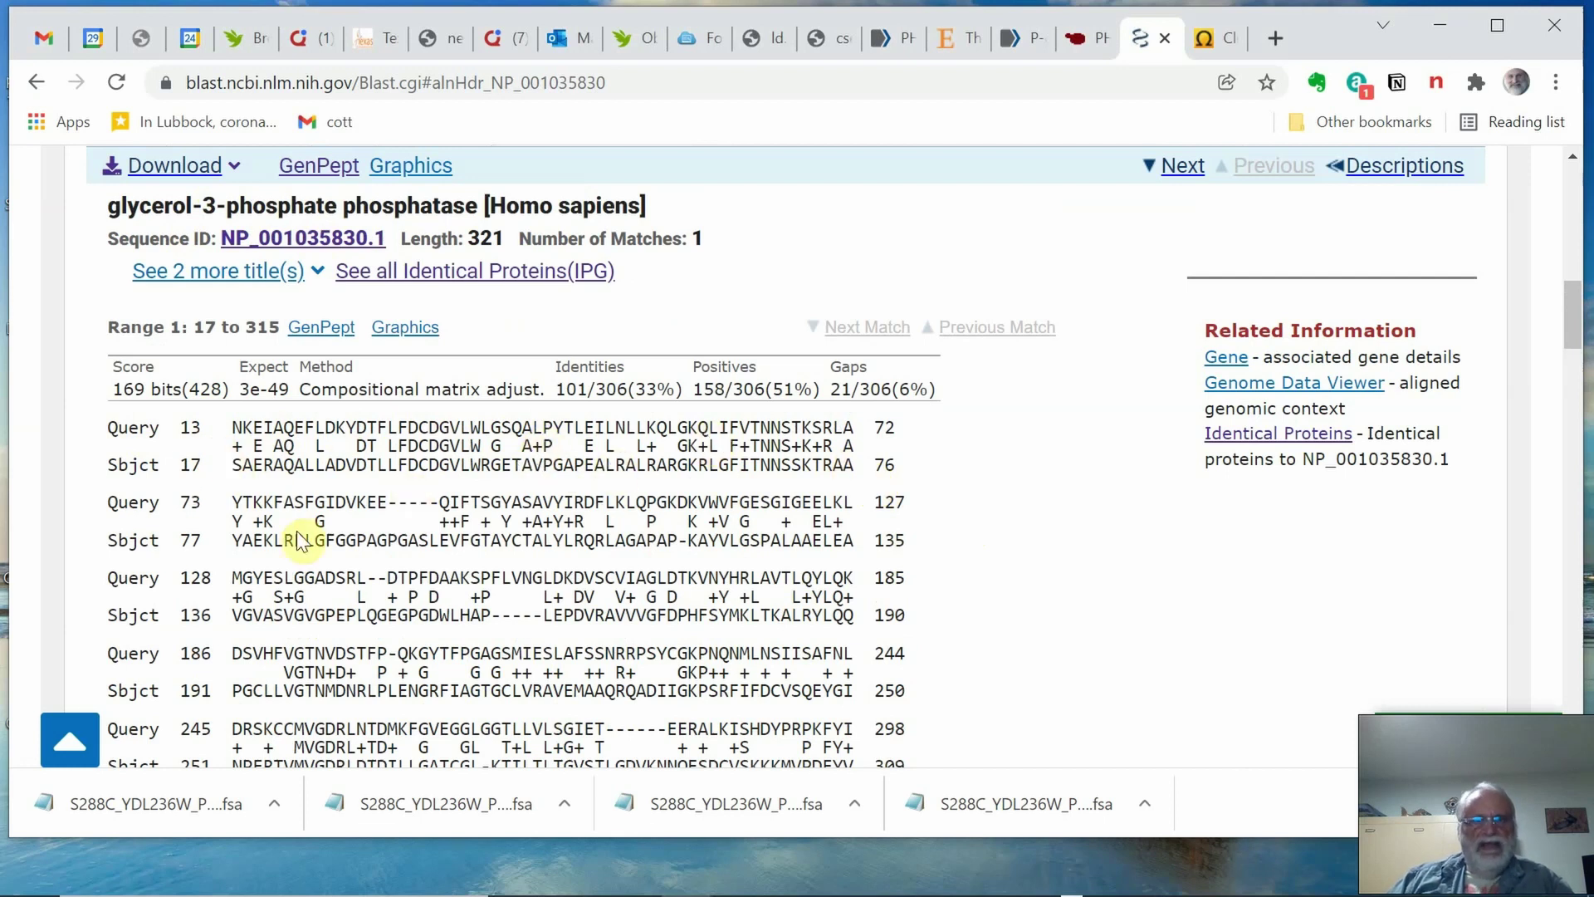
pyautogui.scroll(-1, 538, 596)
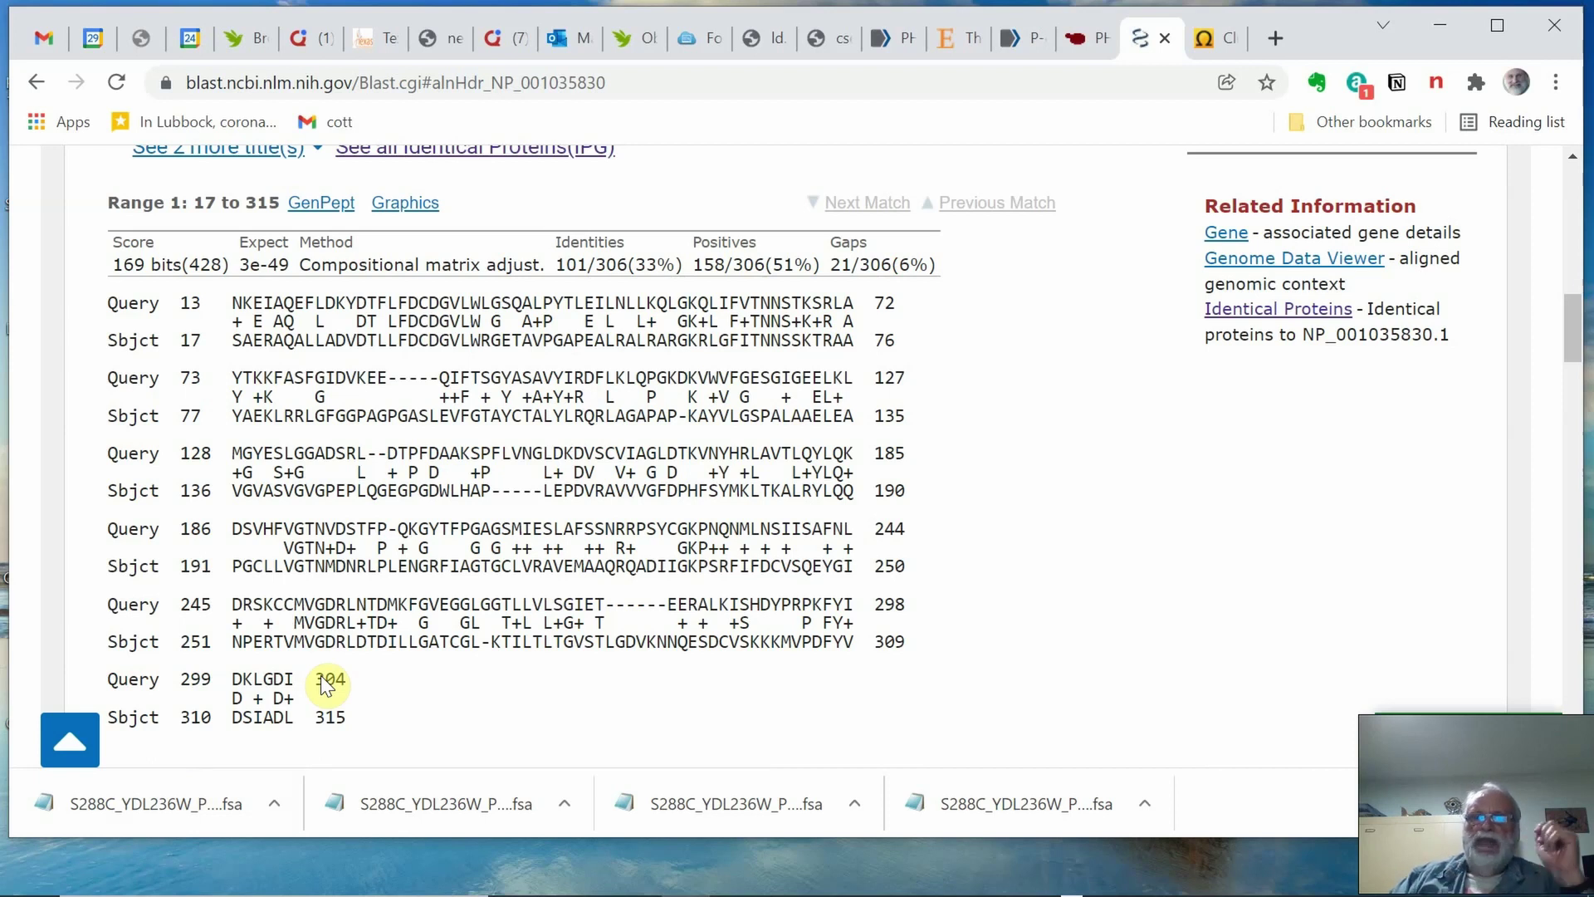
# - Go from the Clustal website to Clustal Omega on the EBI web server
pyautogui.click(1204, 39)
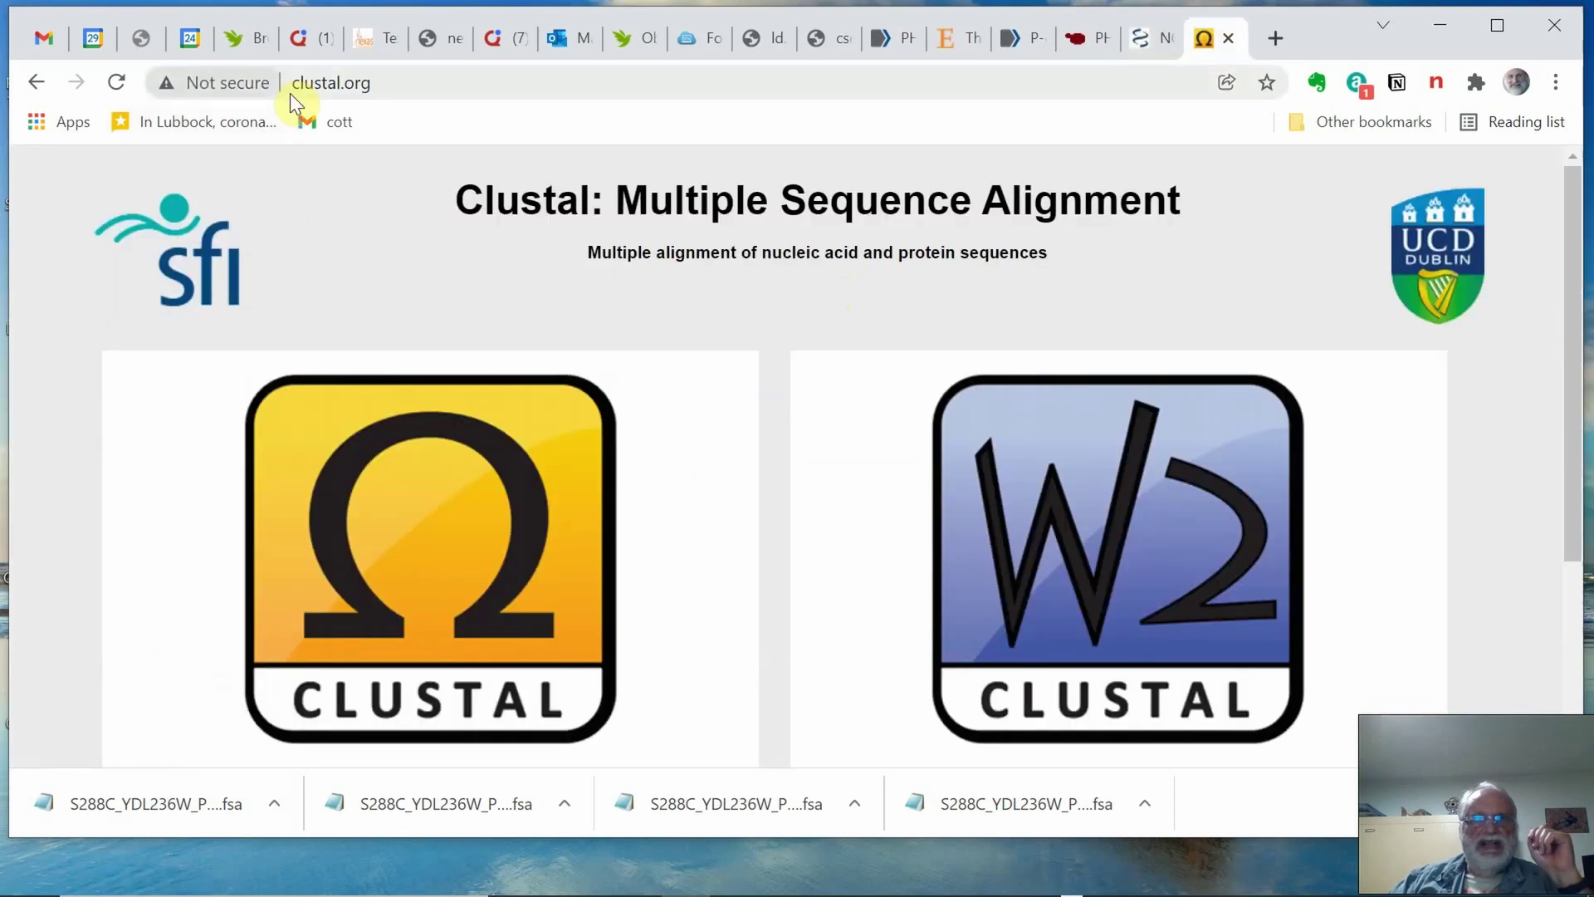
pyautogui.click(375, 80)
pyautogui.scroll(-3, 651, 540)
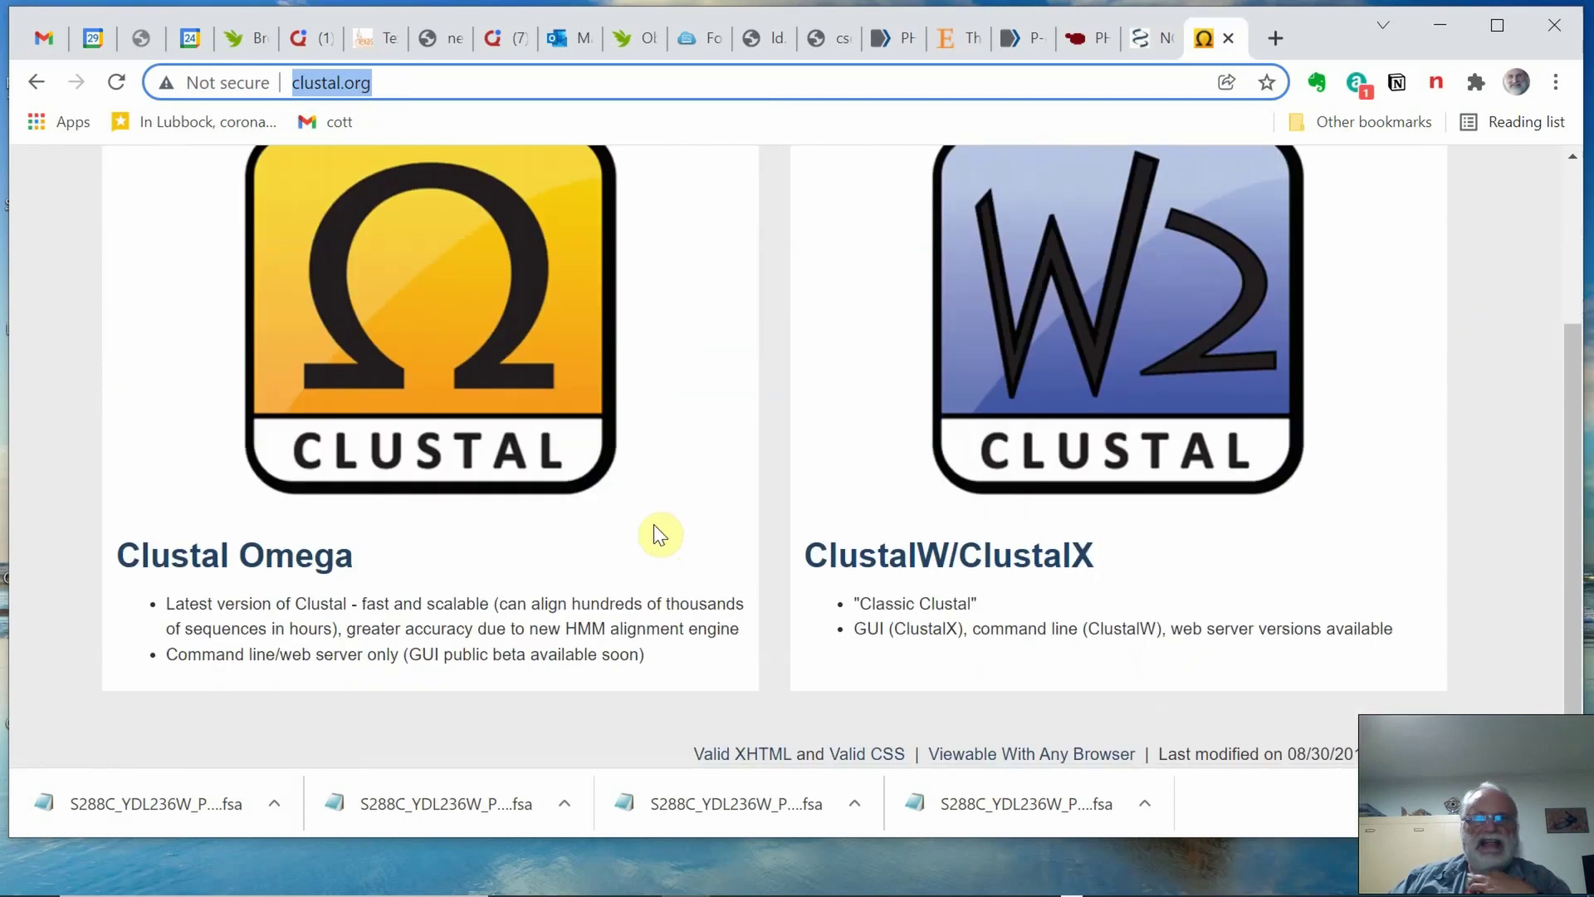
pyautogui.click(465, 392)
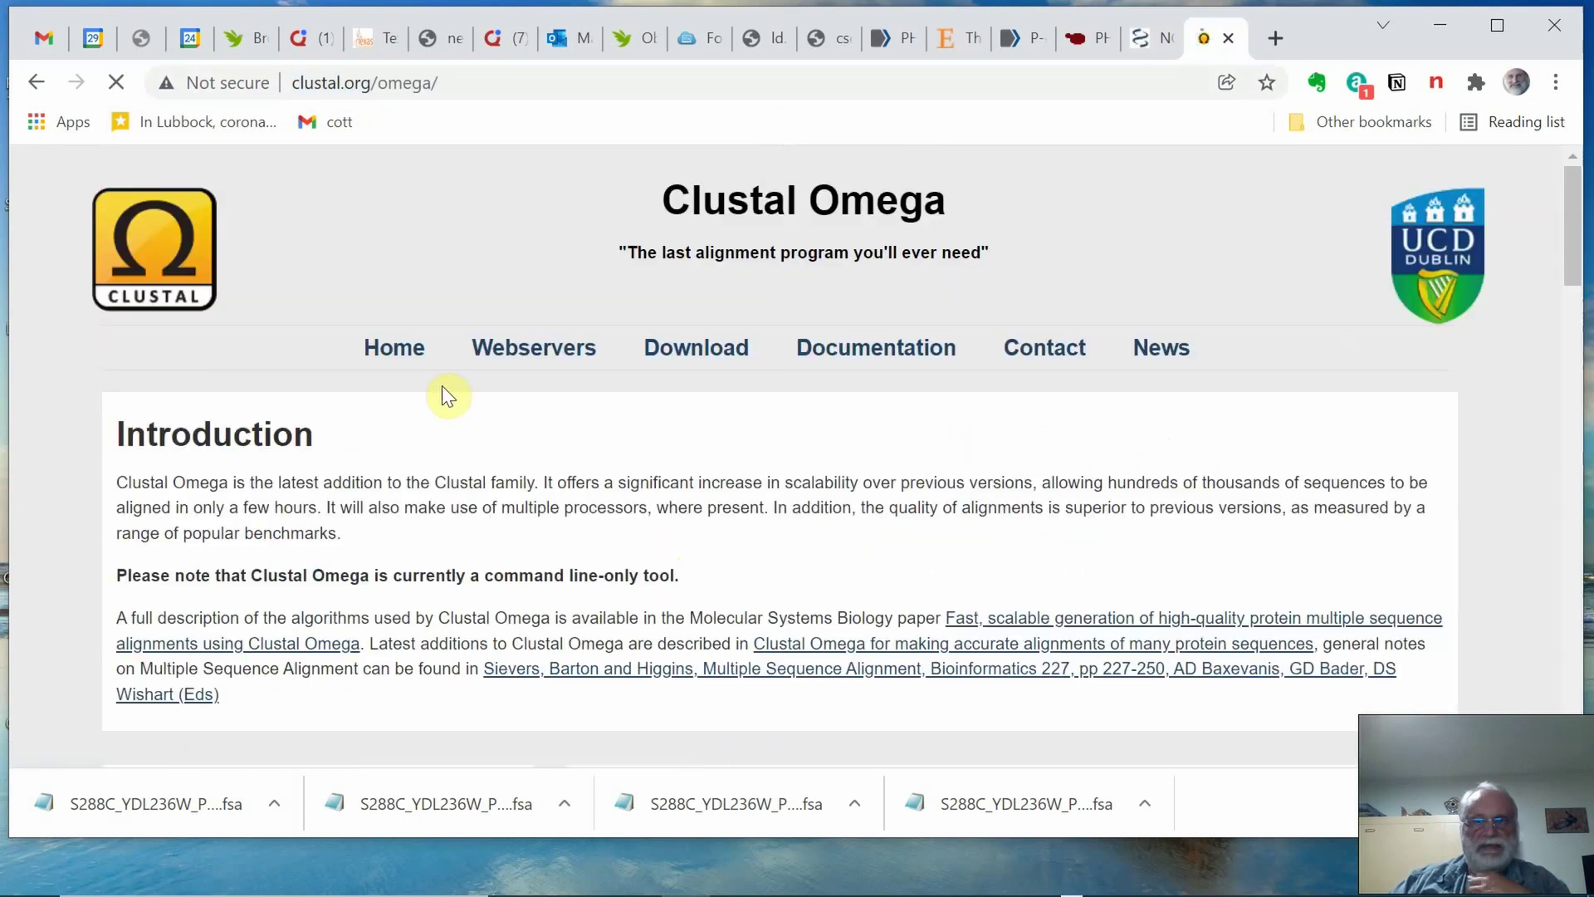
pyautogui.scroll(-3, 745, 530)
pyautogui.scroll(-2, 745, 530)
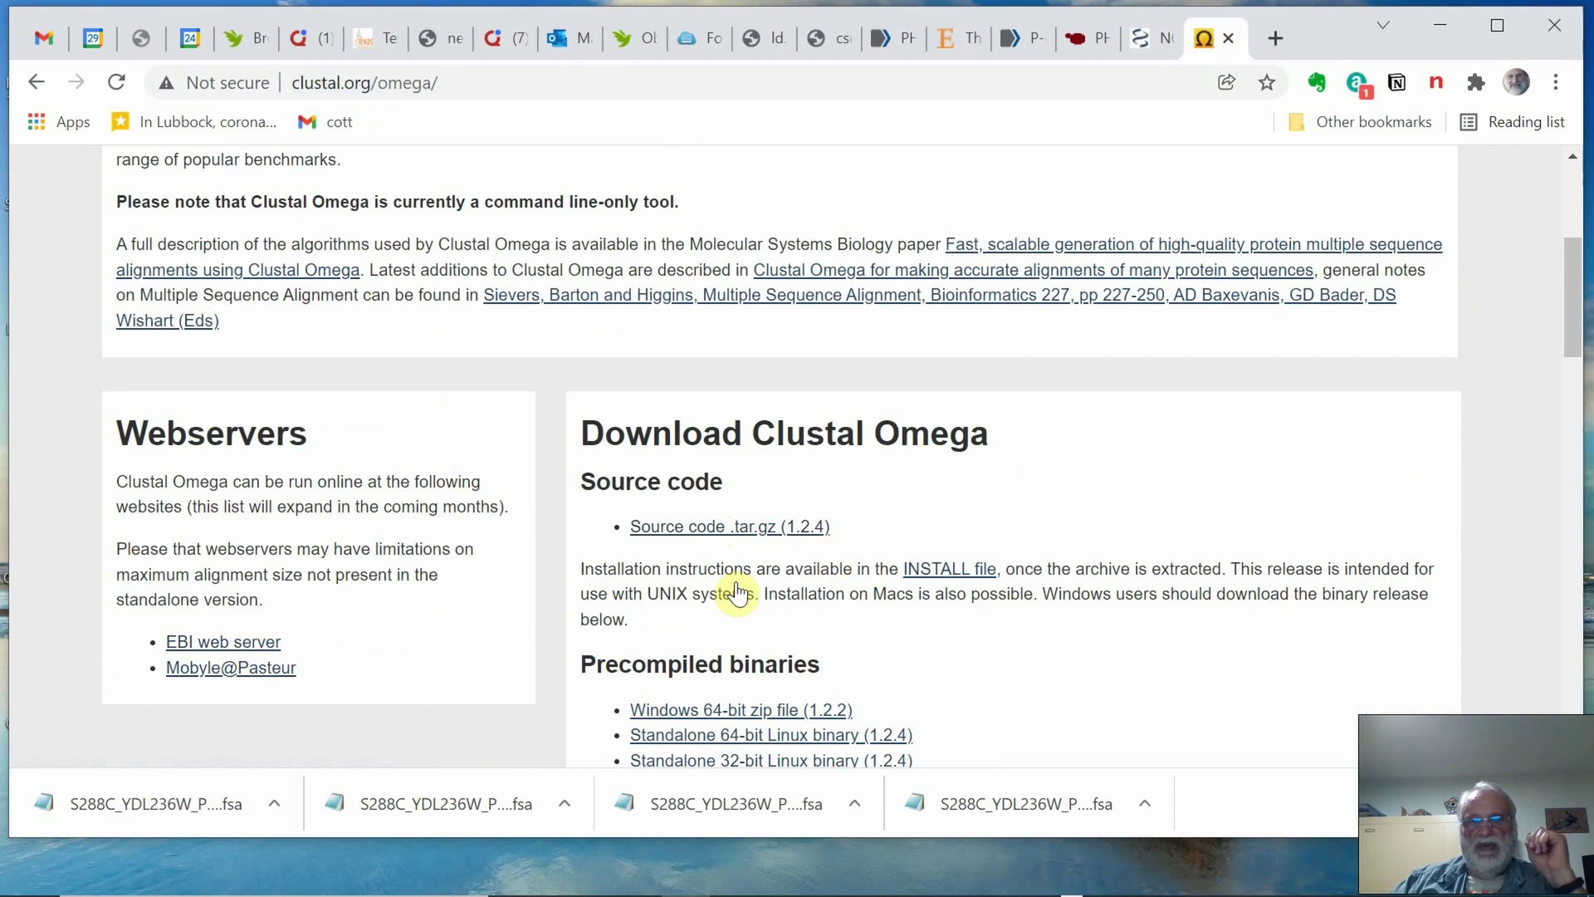
pyautogui.click(223, 646)
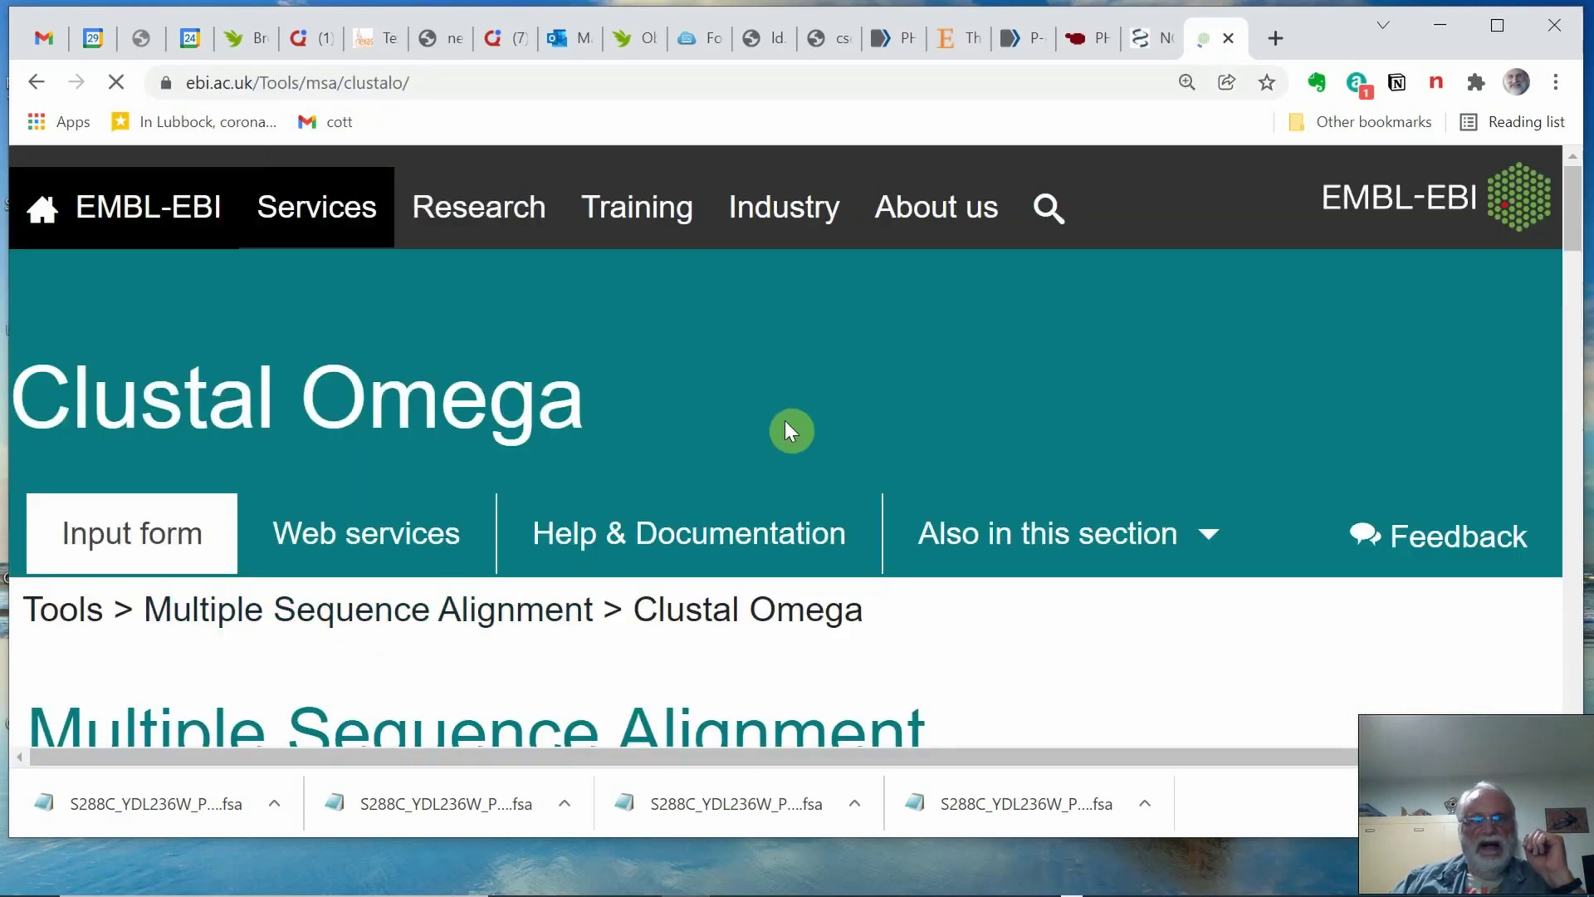
# - Scroll to the protein sequence input box and place the PHO13 Notepad window beside it
pyautogui.scroll(-5, 785, 420)
pyautogui.scroll(-4, 787, 411)
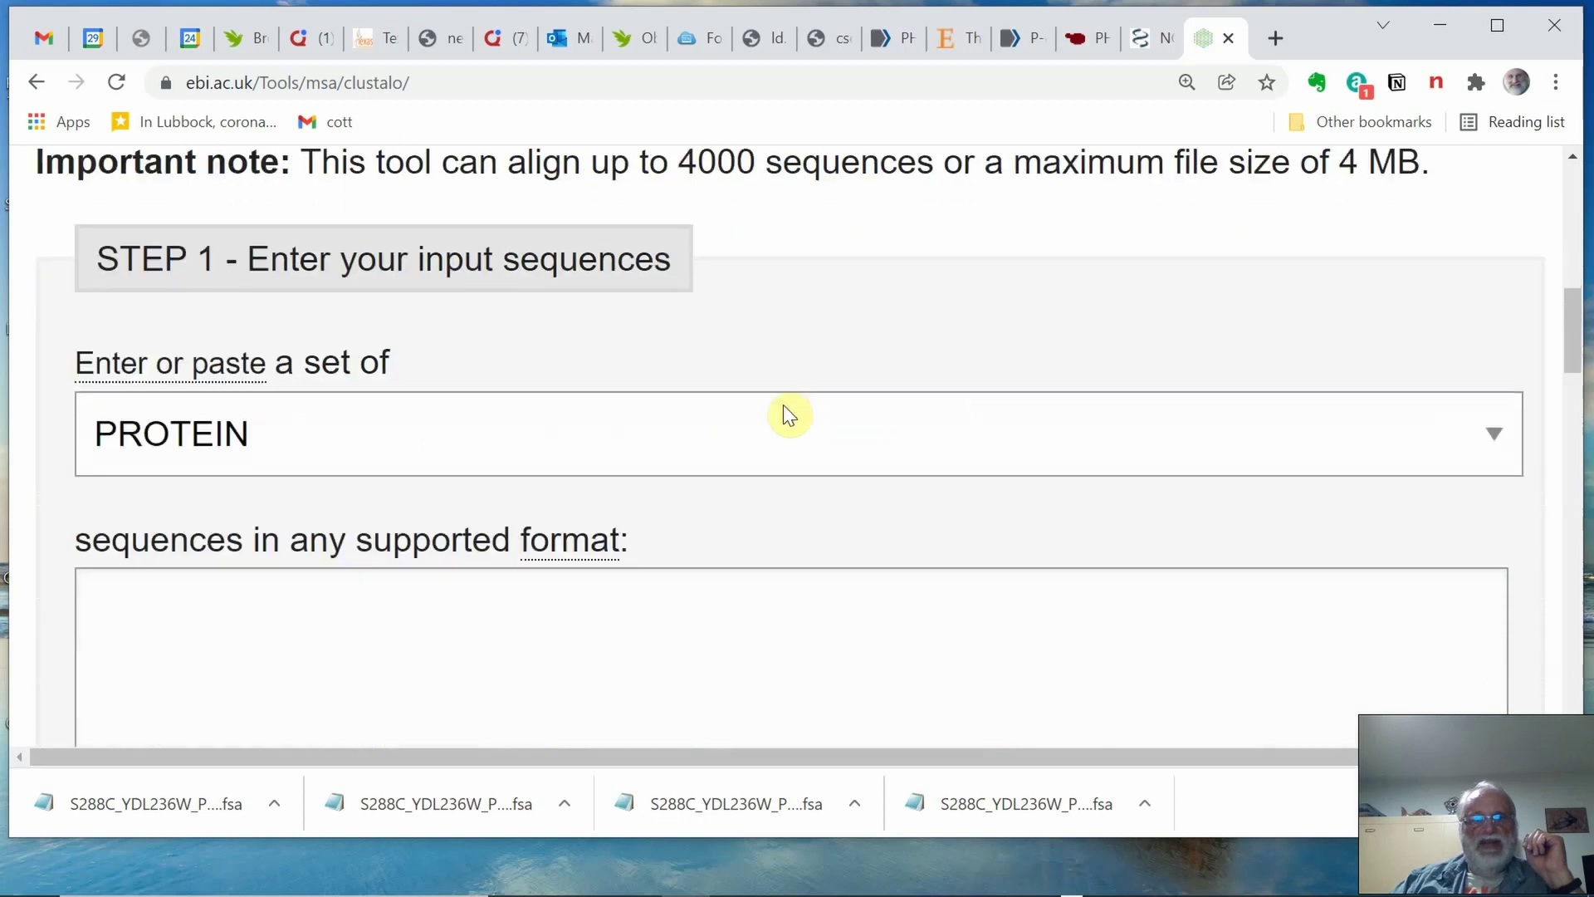
pyautogui.scroll(-3, 525, 457)
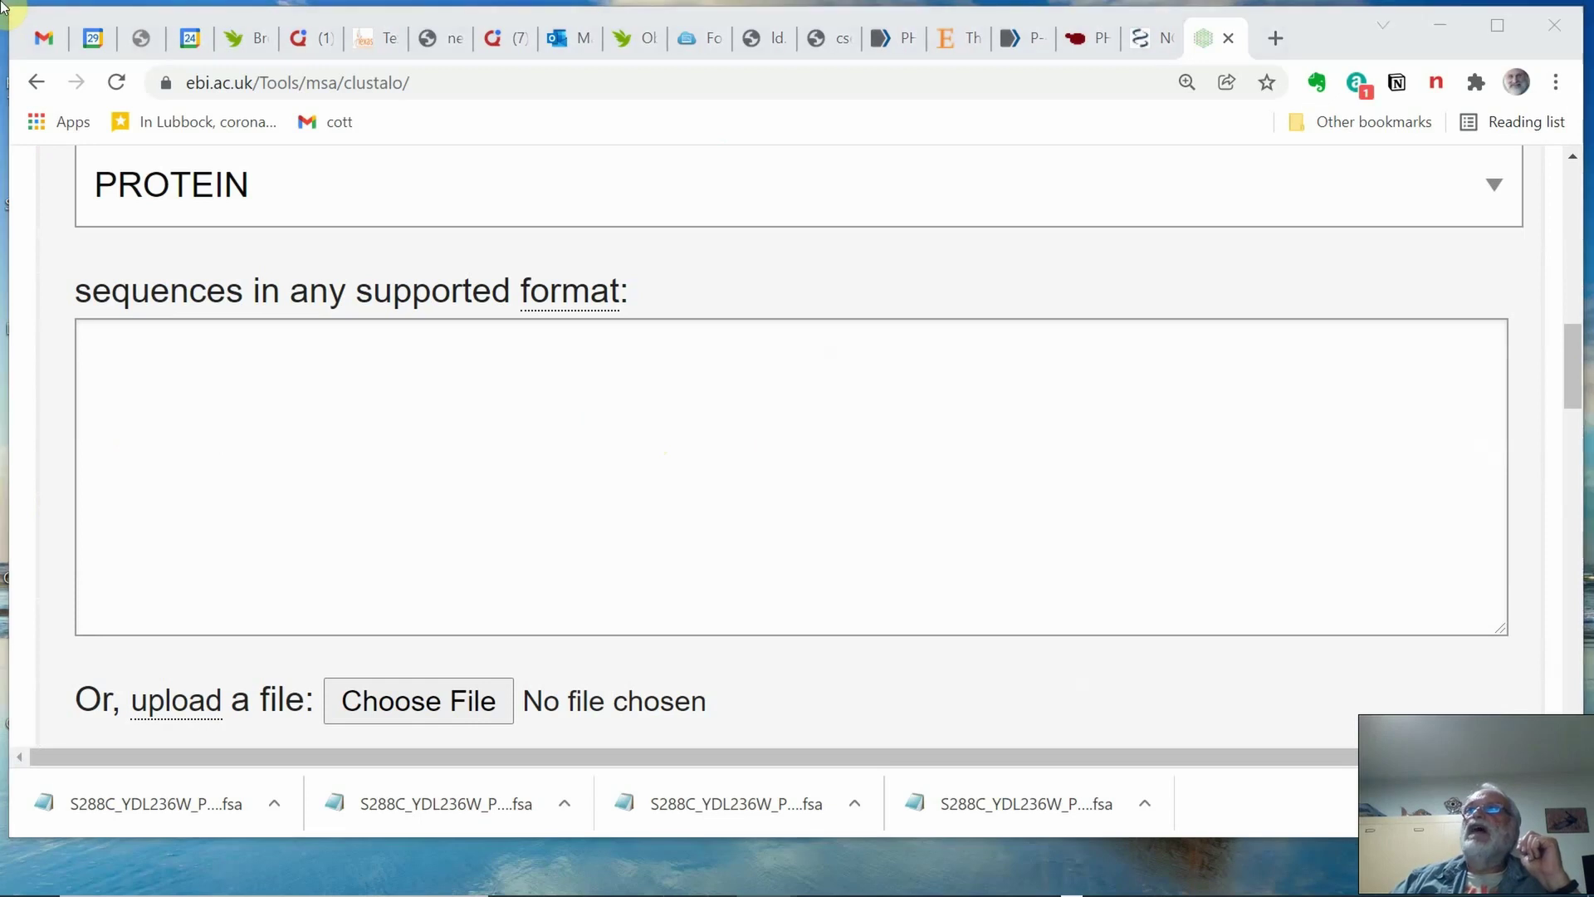
pyautogui.moveTo(2, 7); pyautogui.dragTo(1162, 164)
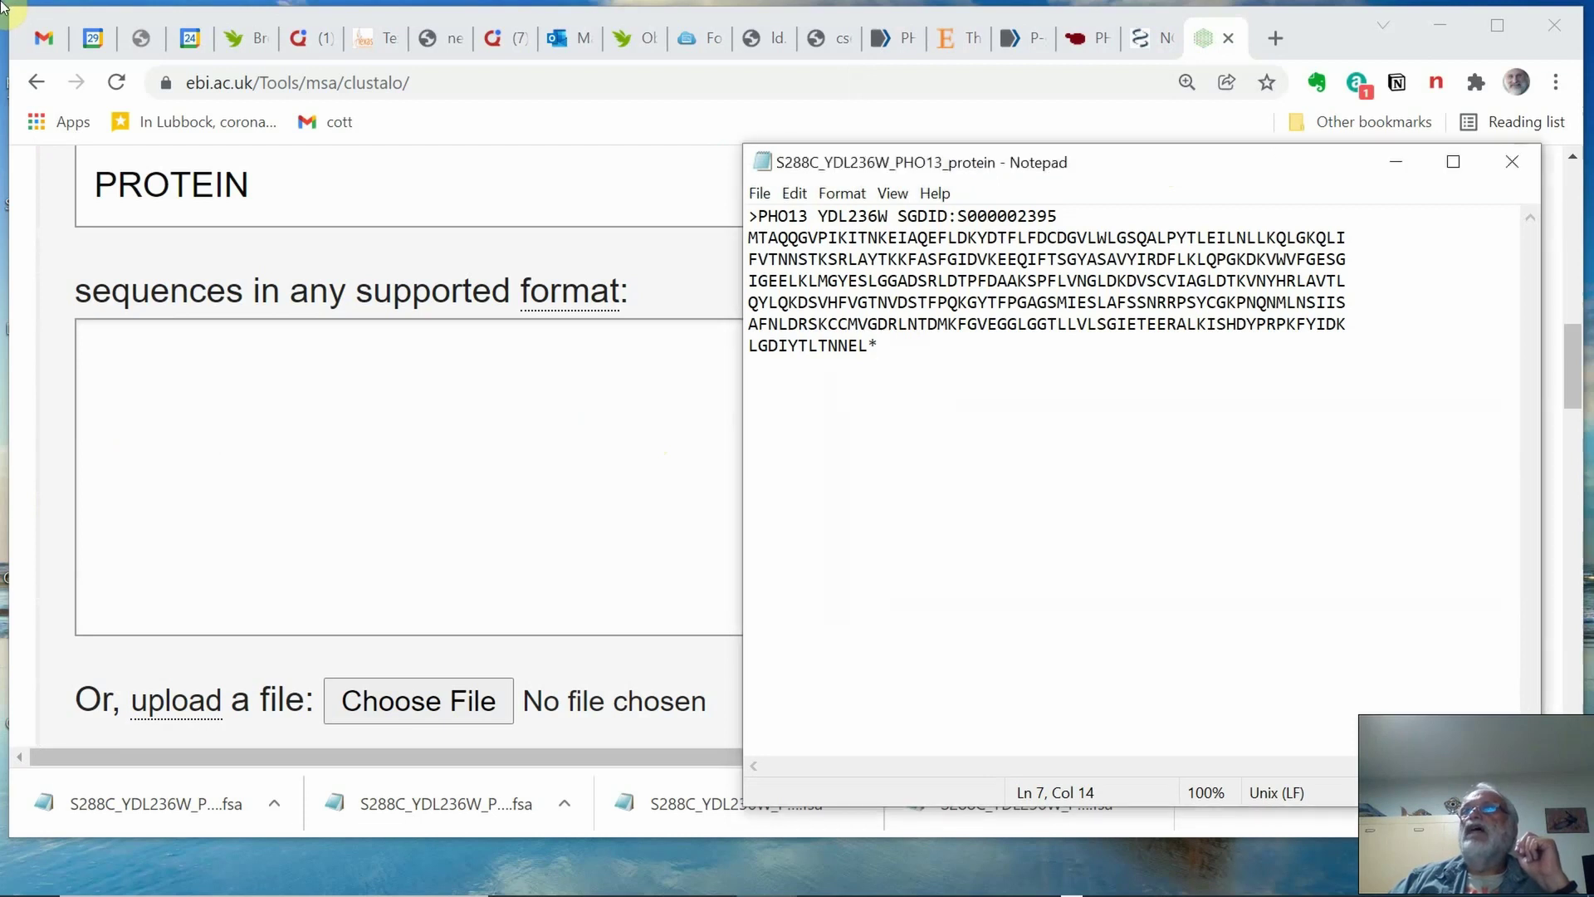
# - Load the 'Human PGP' sequence file in Notepad and move the window aside
pyautogui.click(759, 193)
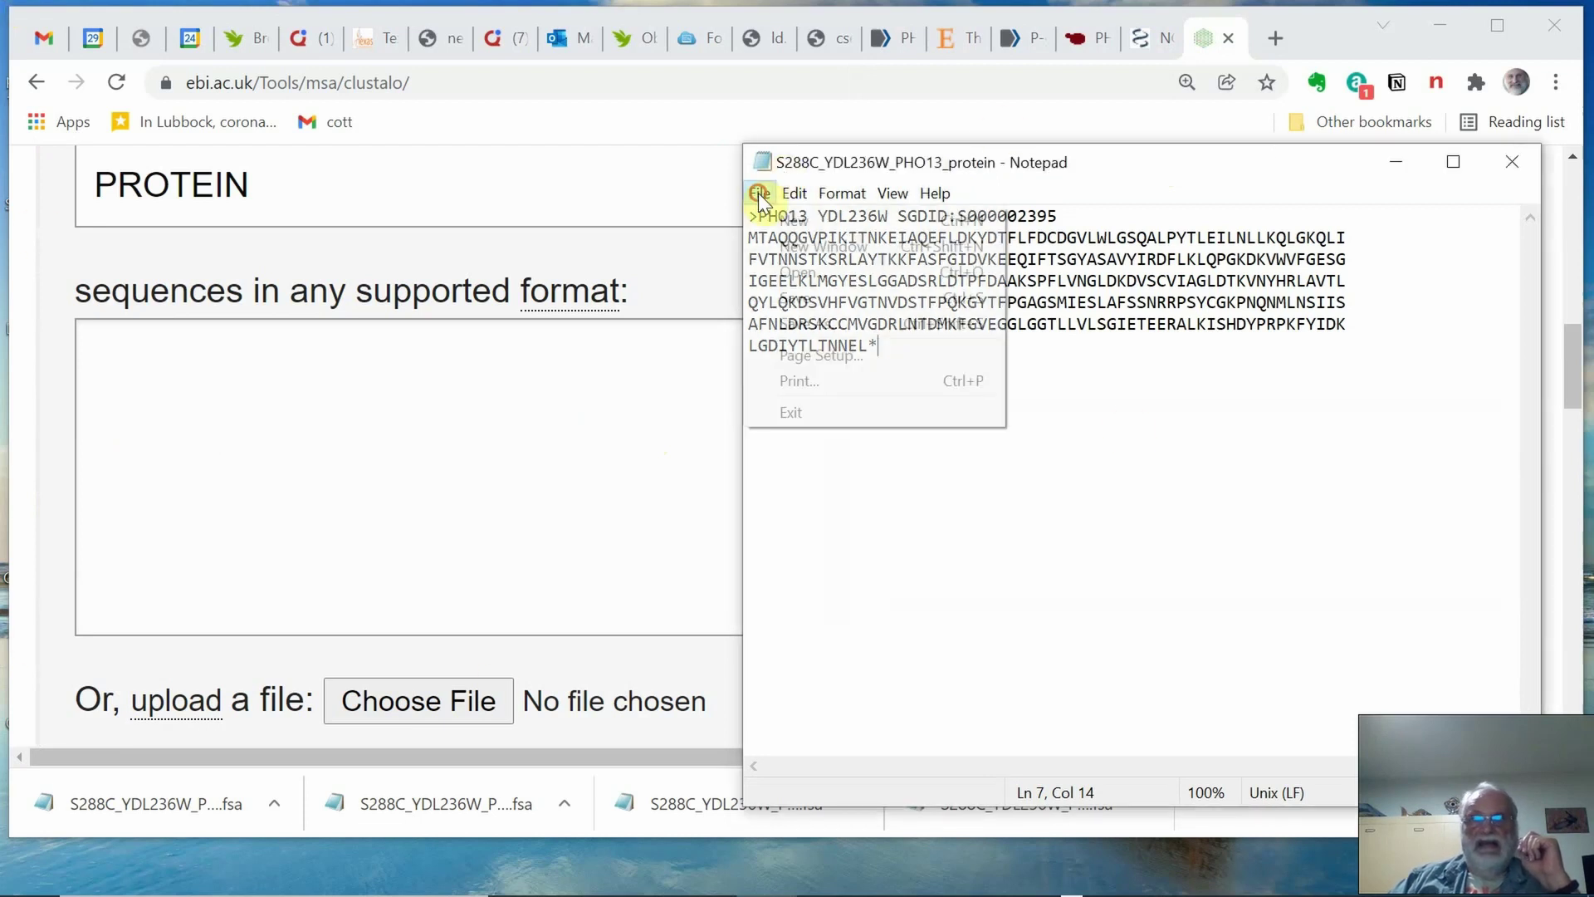
pyautogui.click(827, 271)
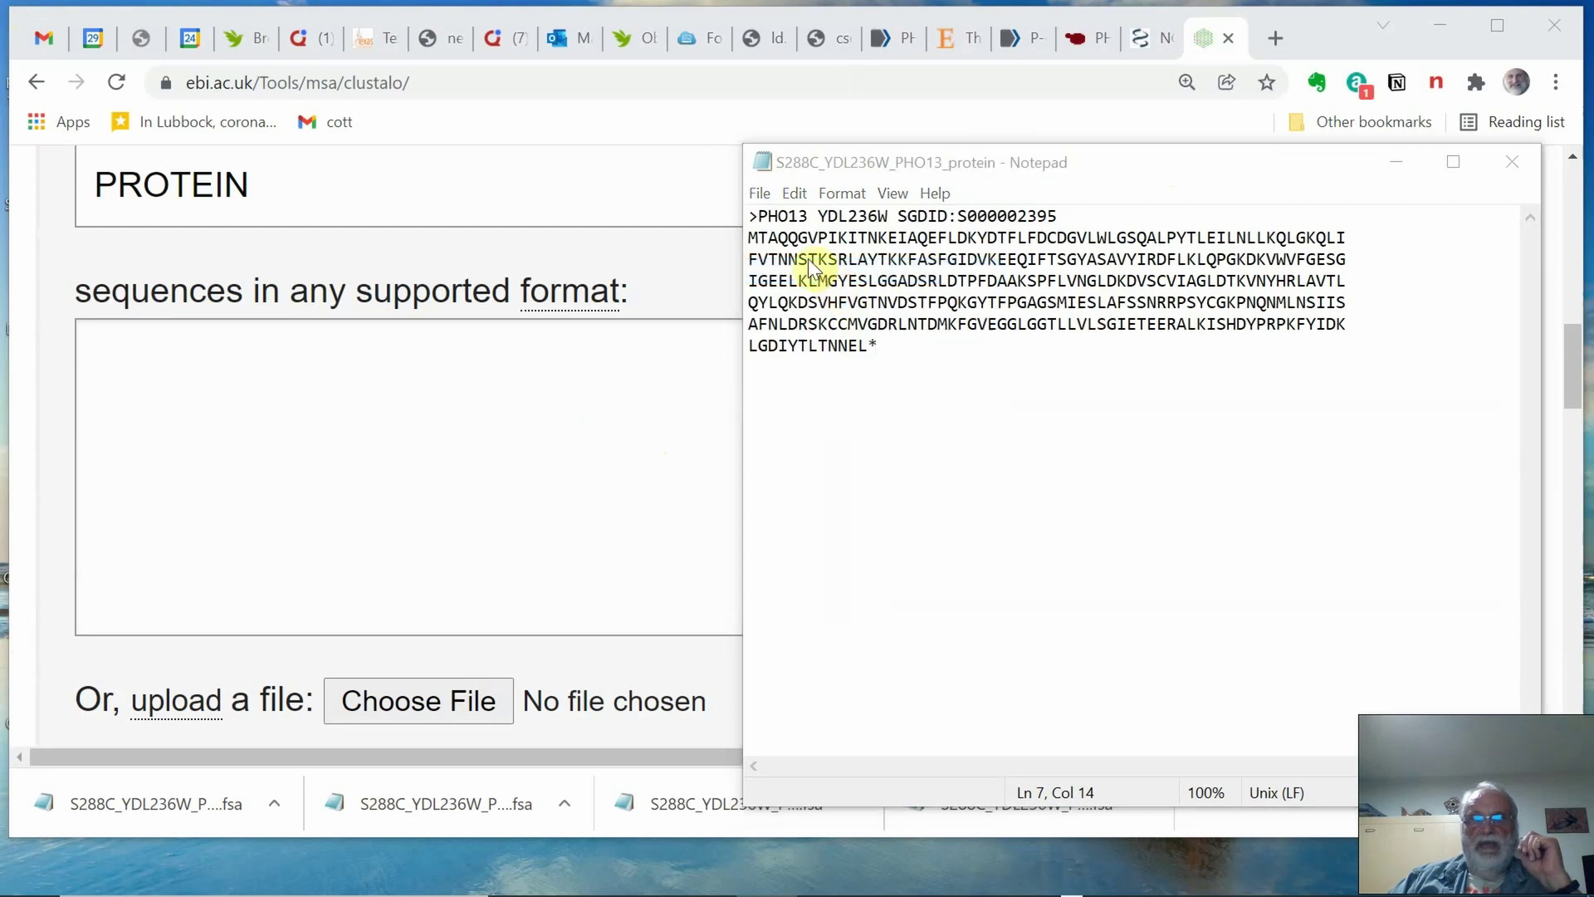
pyautogui.click(1045, 380)
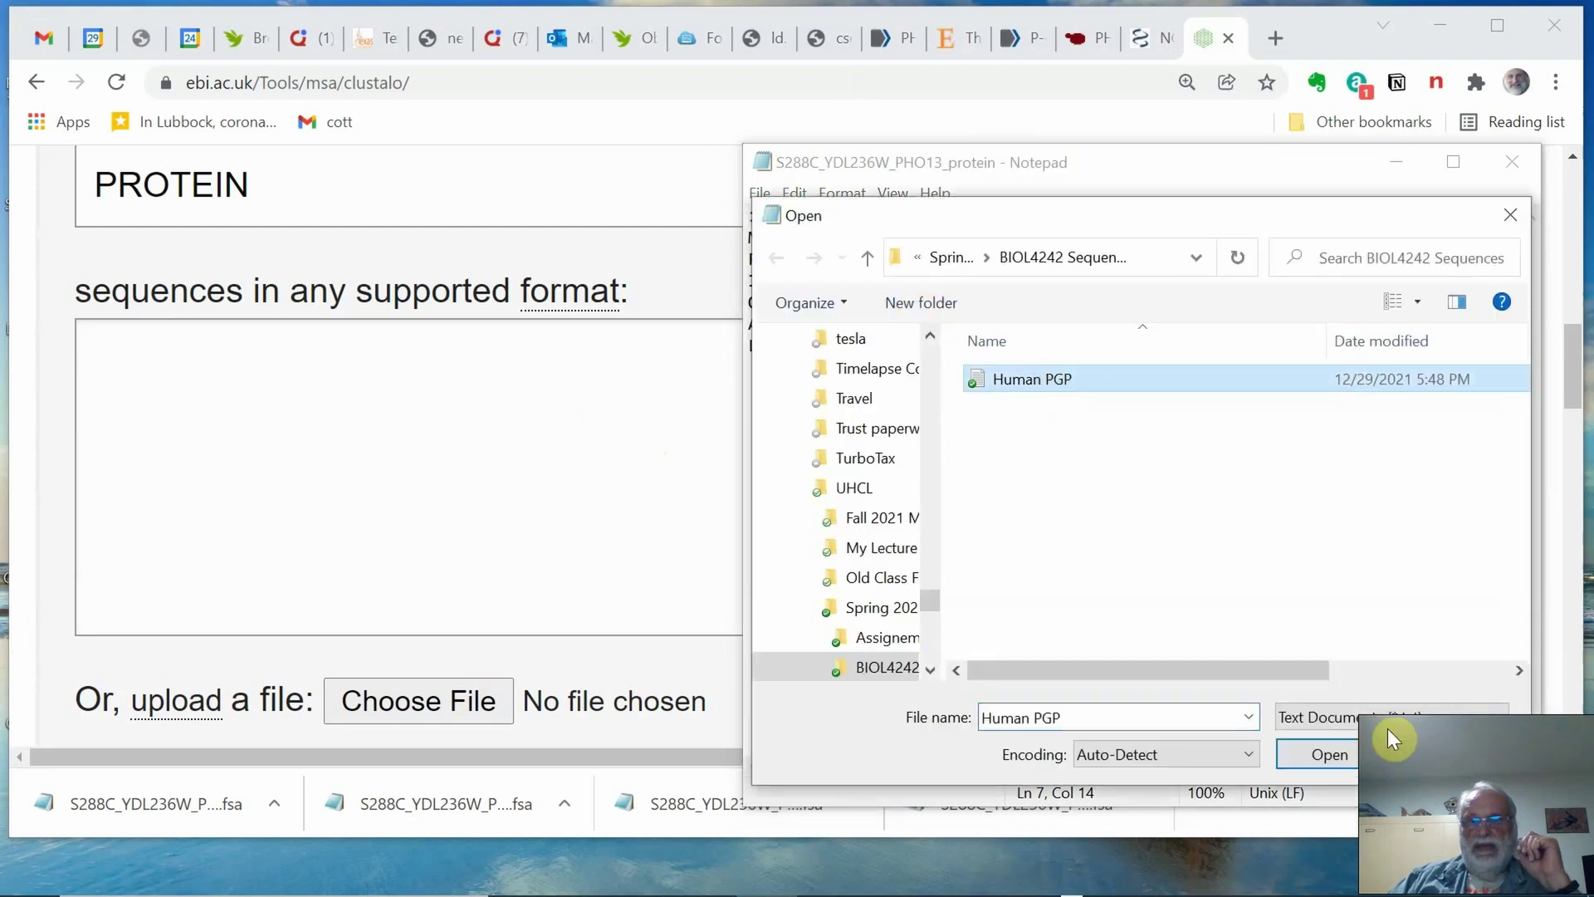
pyautogui.click(1329, 756)
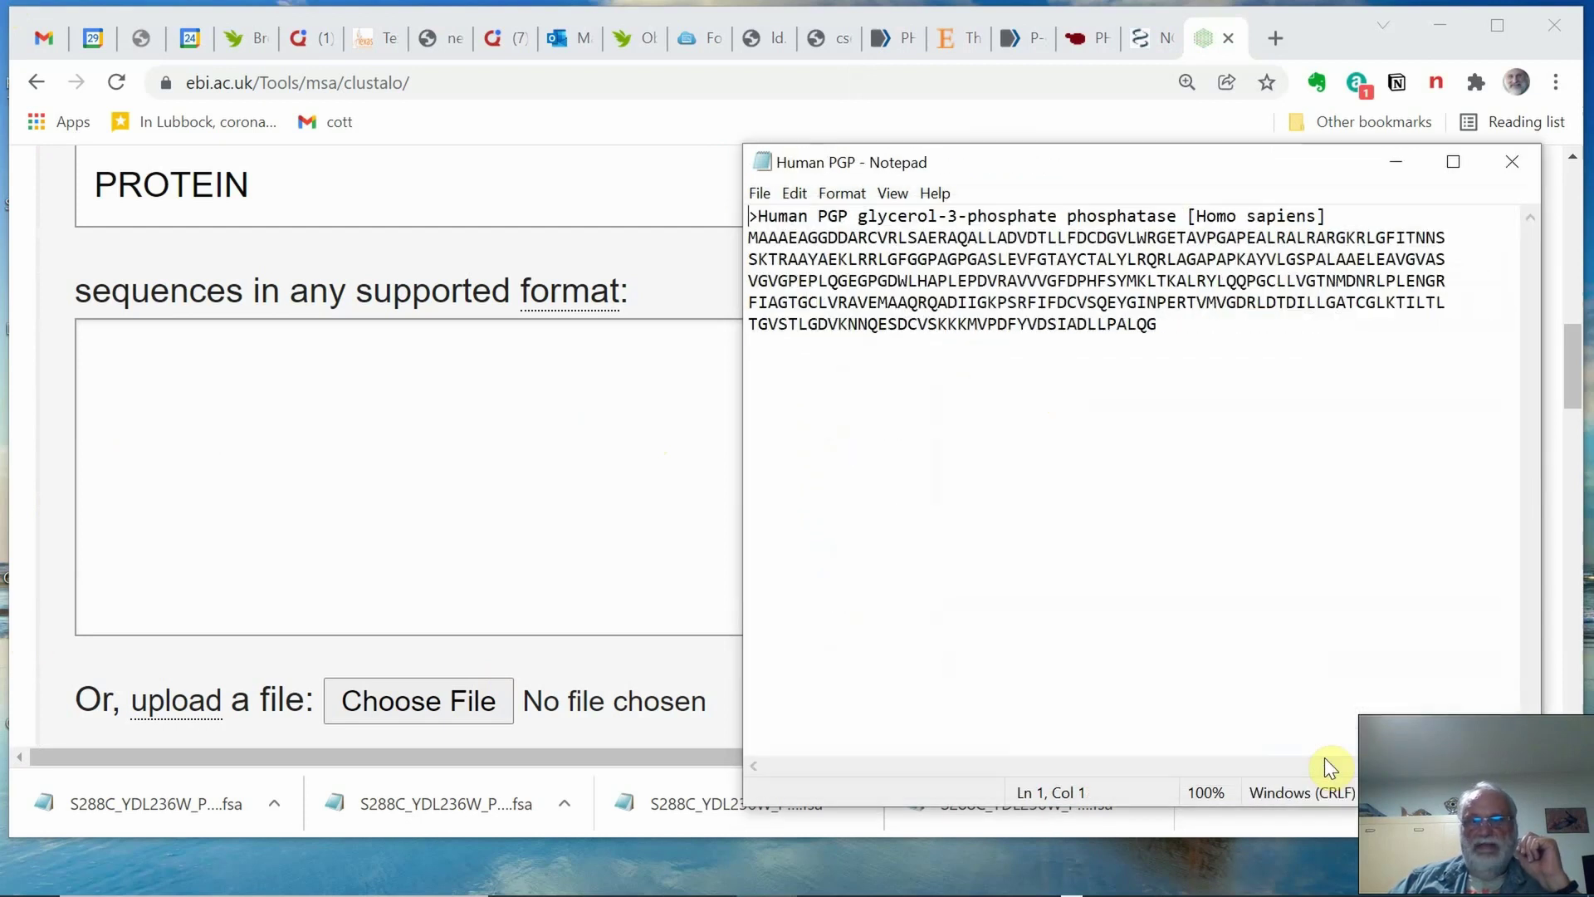
pyautogui.moveTo(1005, 165); pyautogui.dragTo(1038, 0)
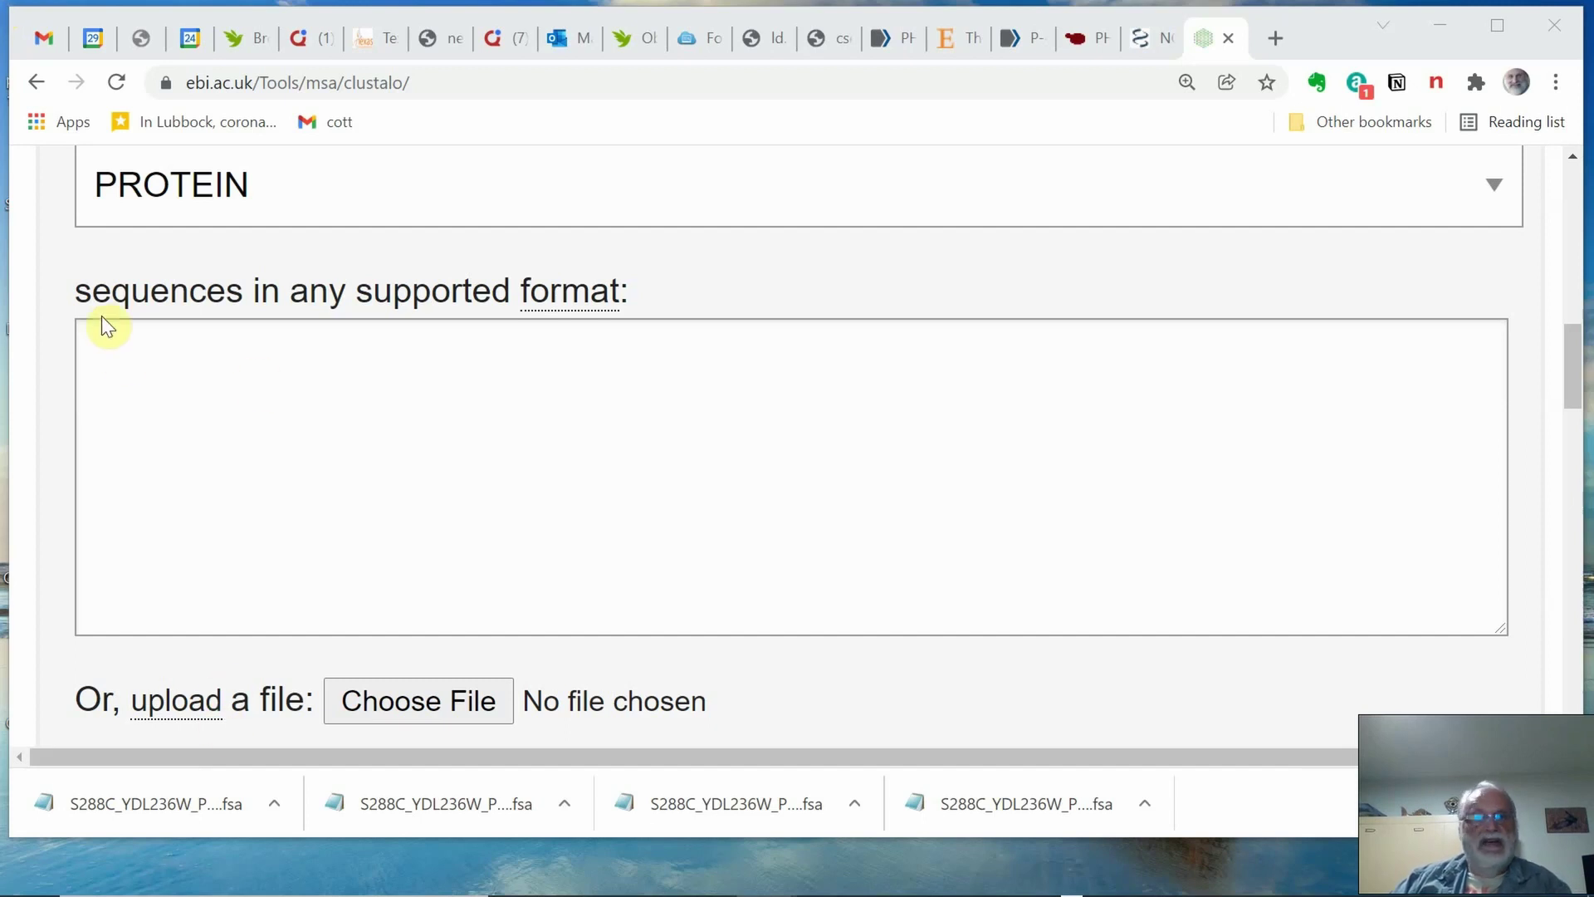
# - Paste the yeast PHO13 protein sequence into the STEP 1 box, followed by blank lines
pyautogui.click(264, 376)
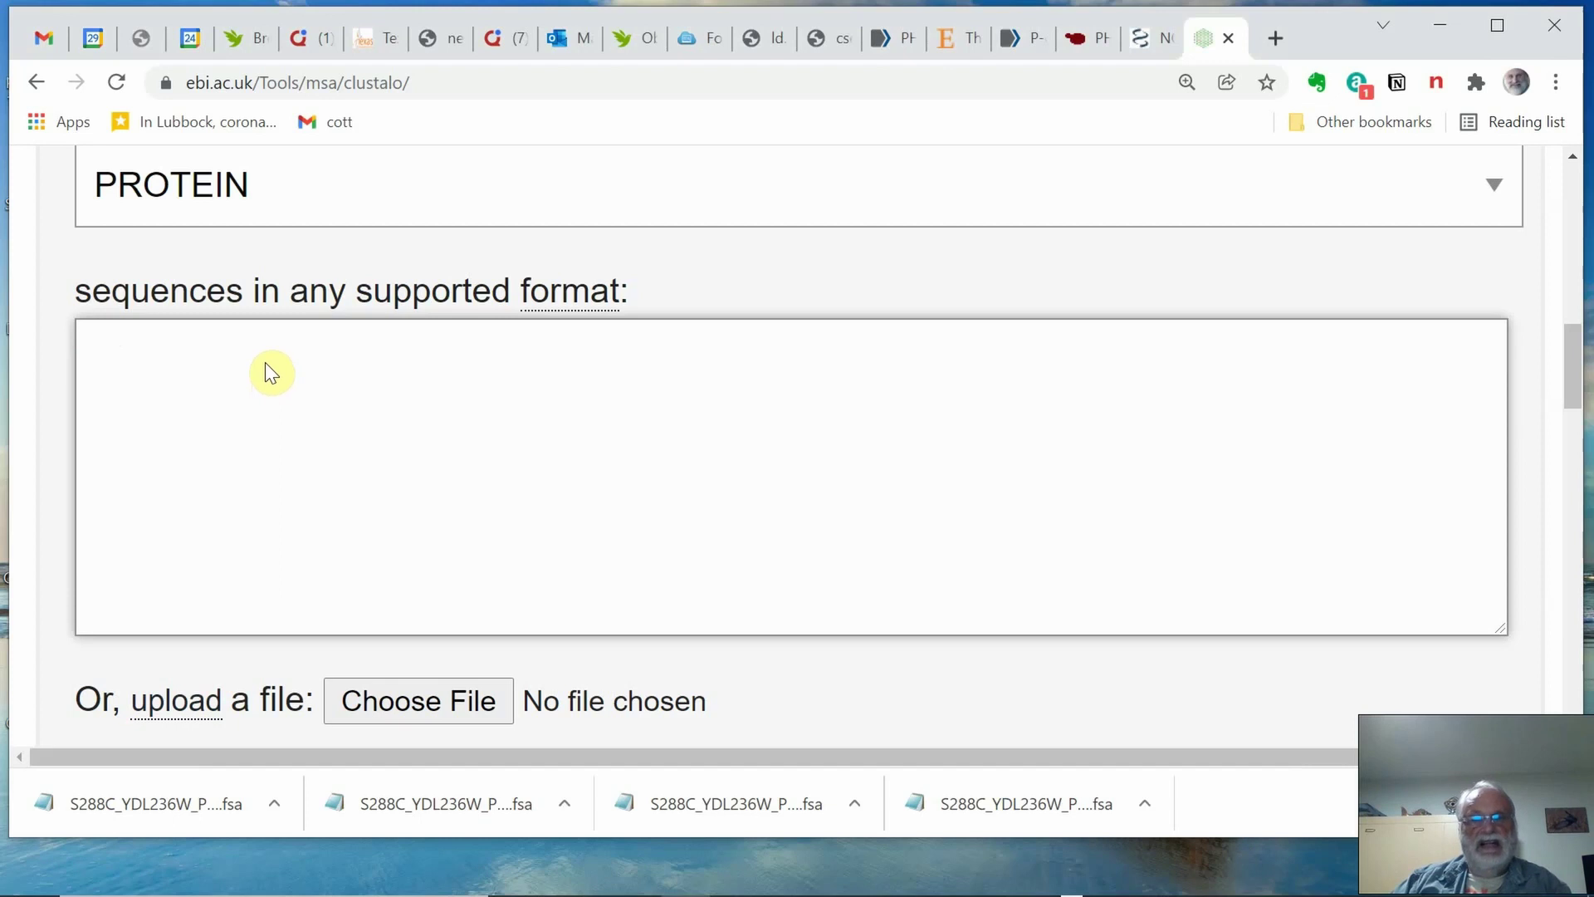
pyautogui.hotkey('ctrl', 'v')
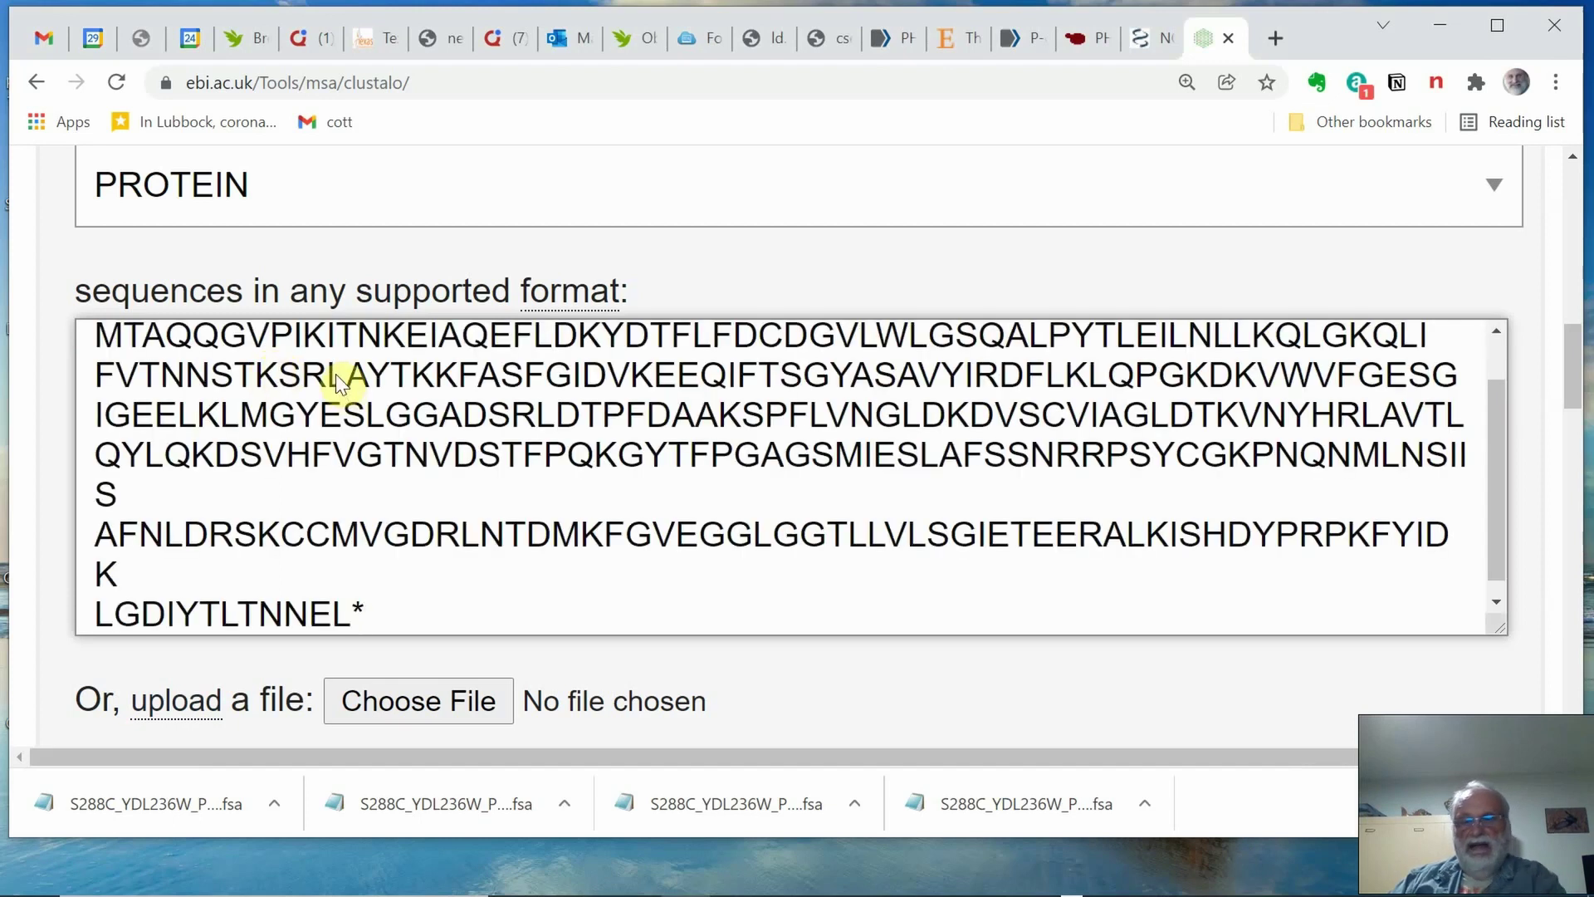
pyautogui.press('Return')
pyautogui.press('Return')
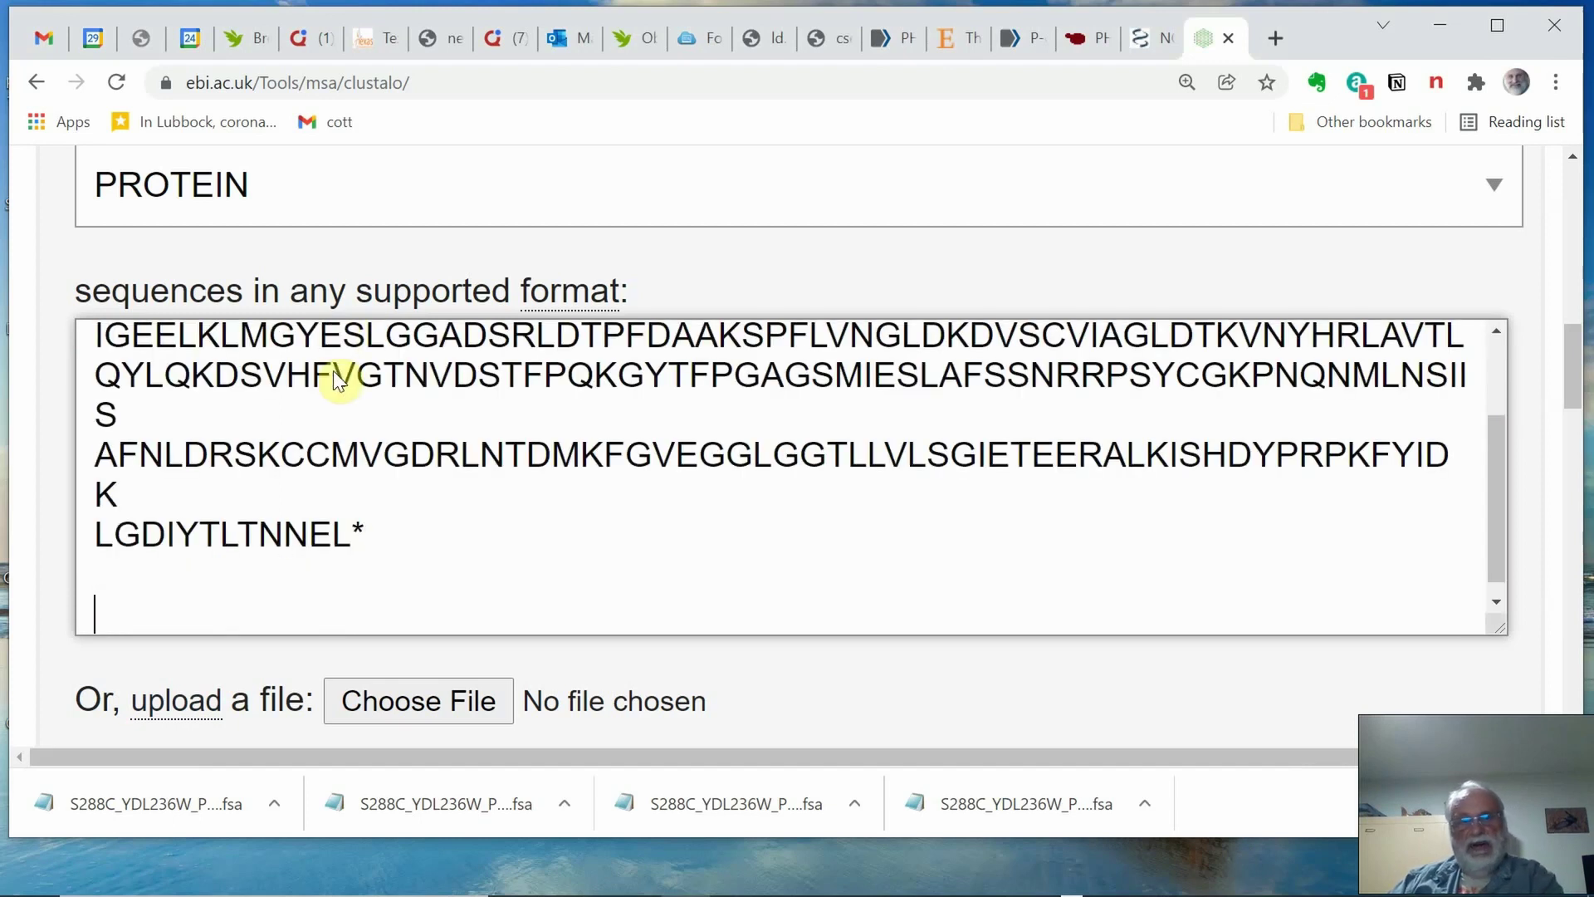
pyautogui.click(8, 8)
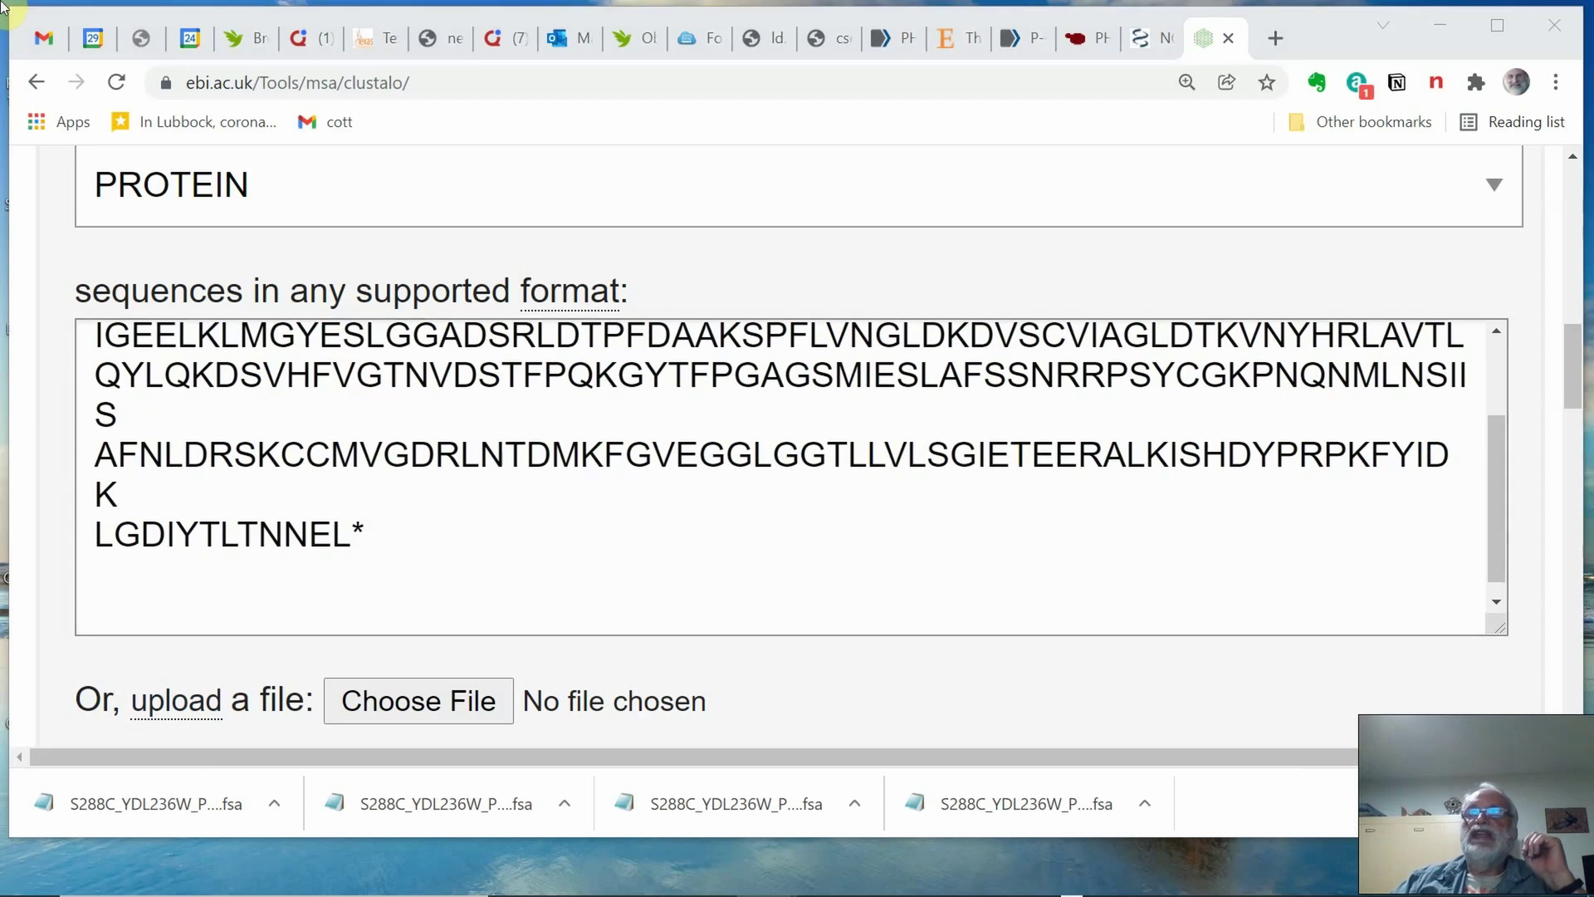
# - Copy the Human PGP FASTA text from Notepad and paste it below PHO13
pyautogui.hotkey('alt', 'Tab')
pyautogui.moveTo(1157, 314); pyautogui.dragTo(714, 202)
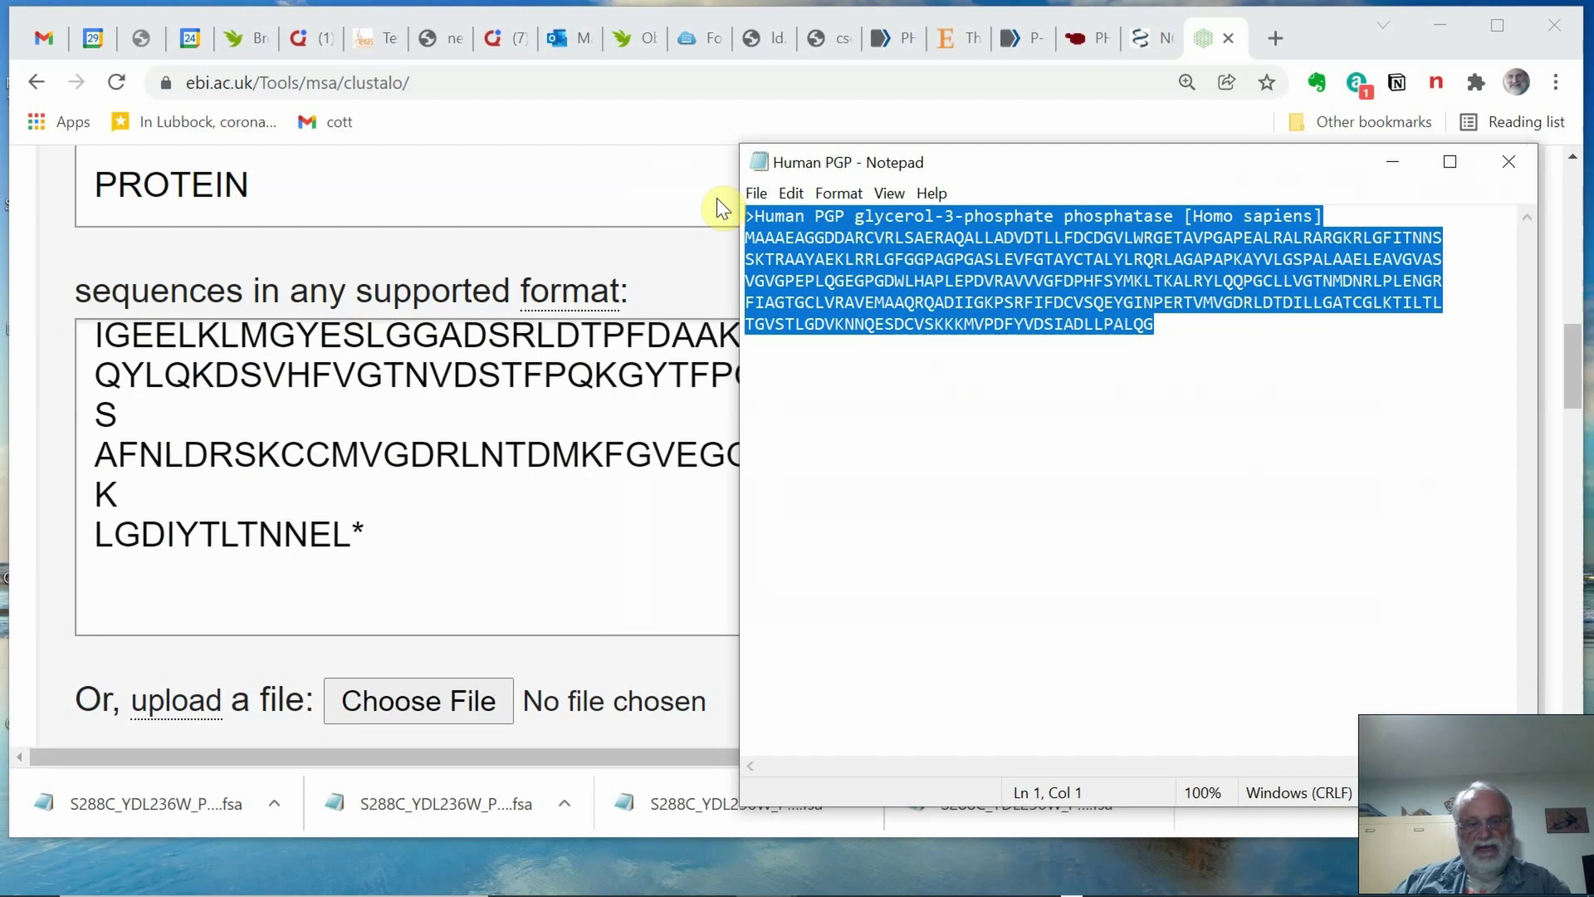
pyautogui.click(176, 578)
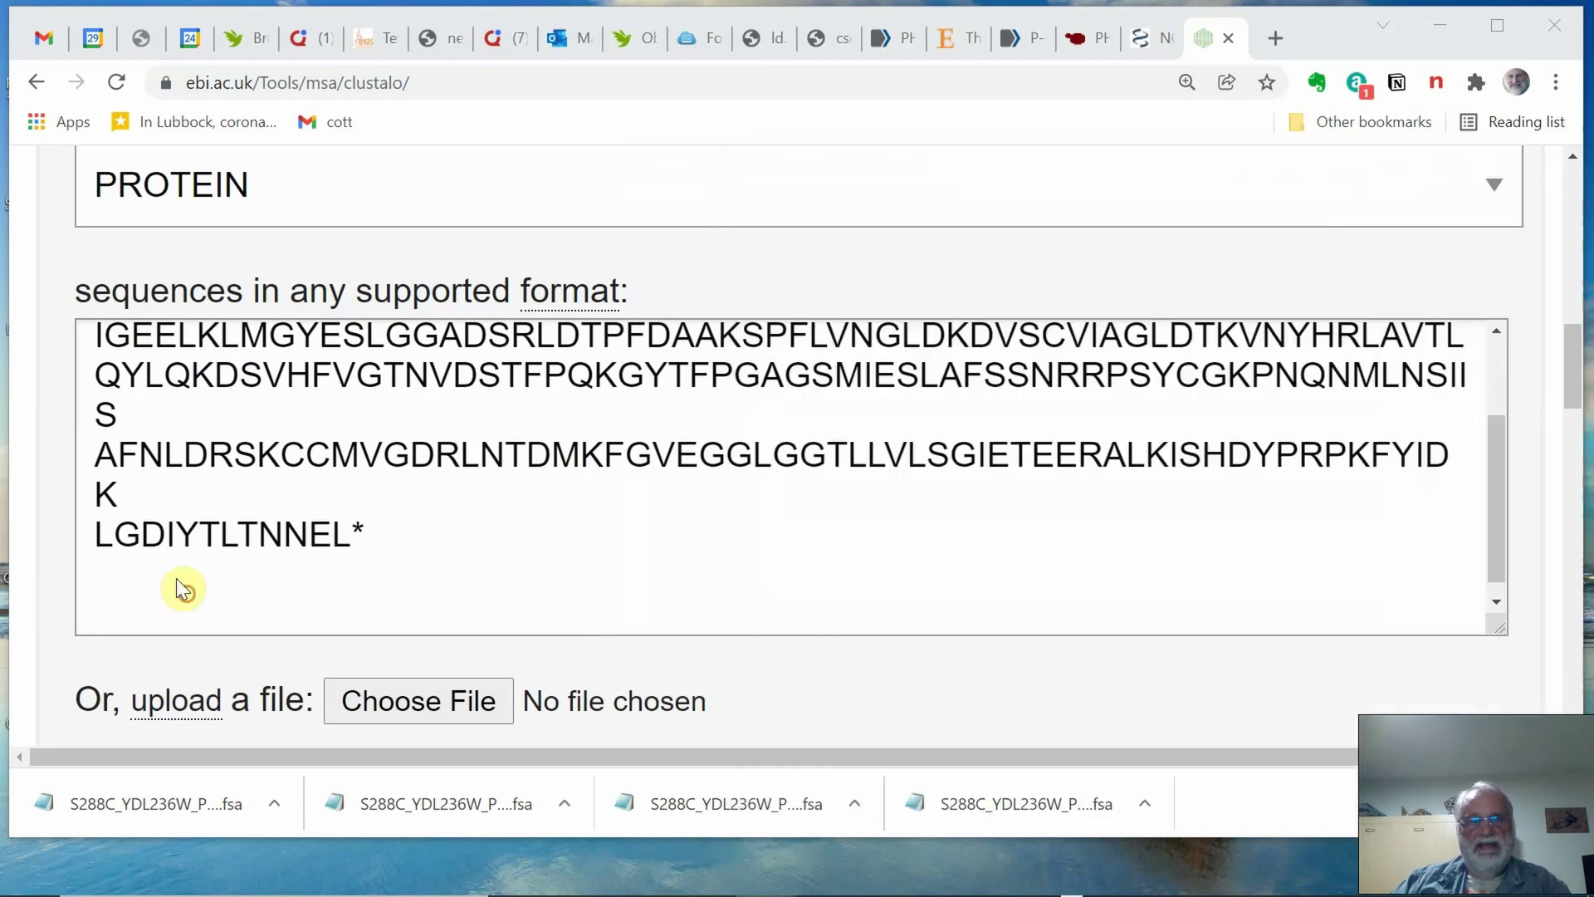
pyautogui.press('Return')
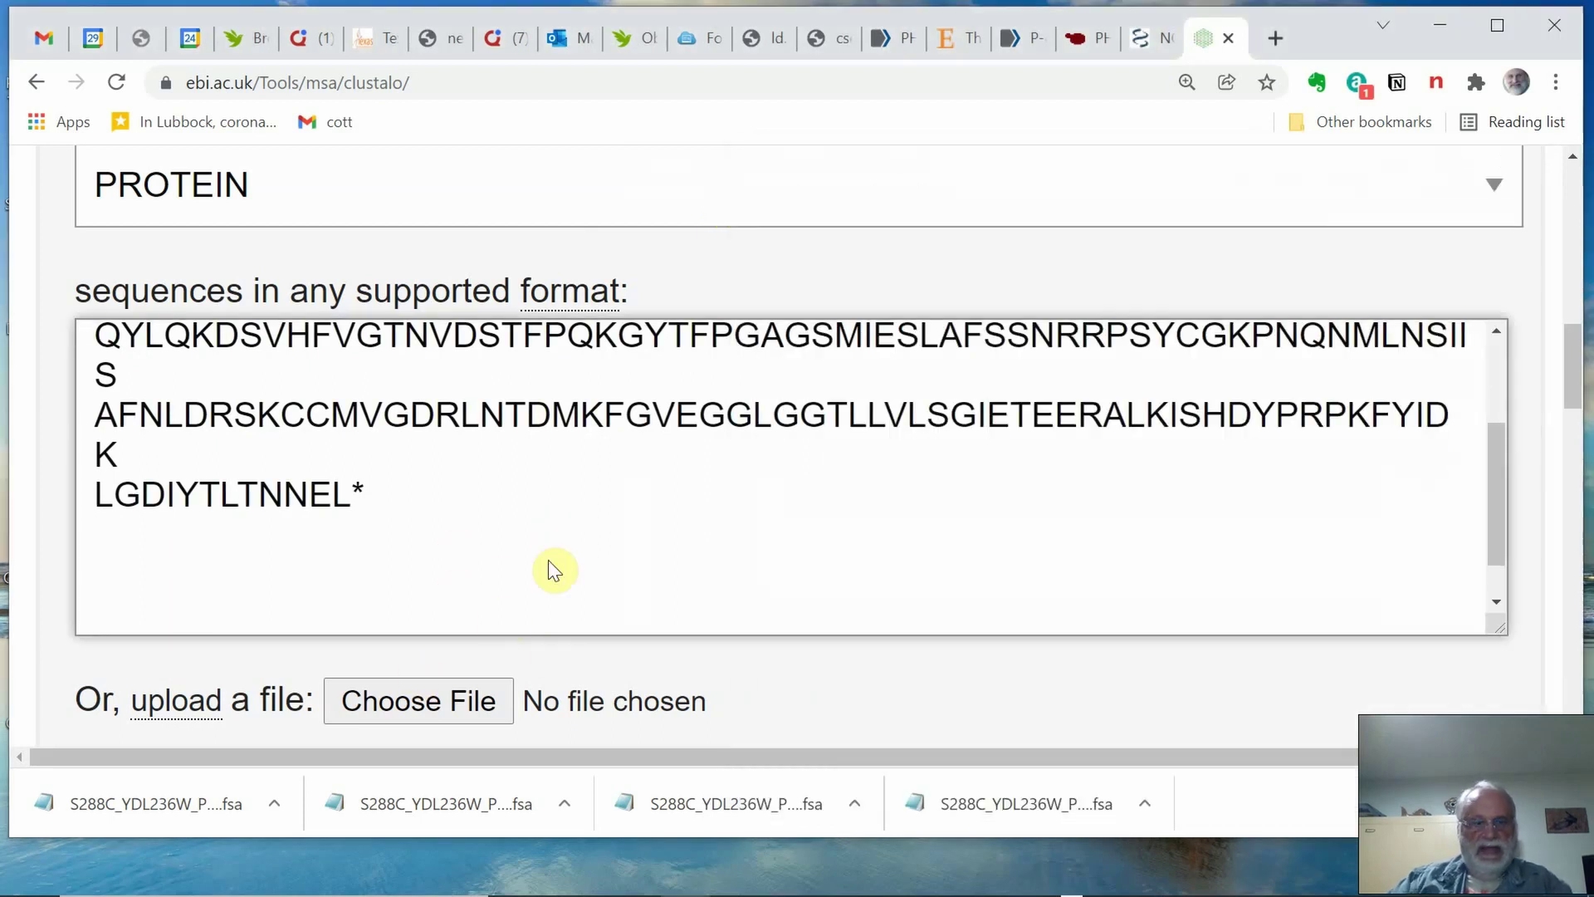
pyautogui.hotkey('ctrl', 'v')
pyautogui.scroll(10, 761, 433)
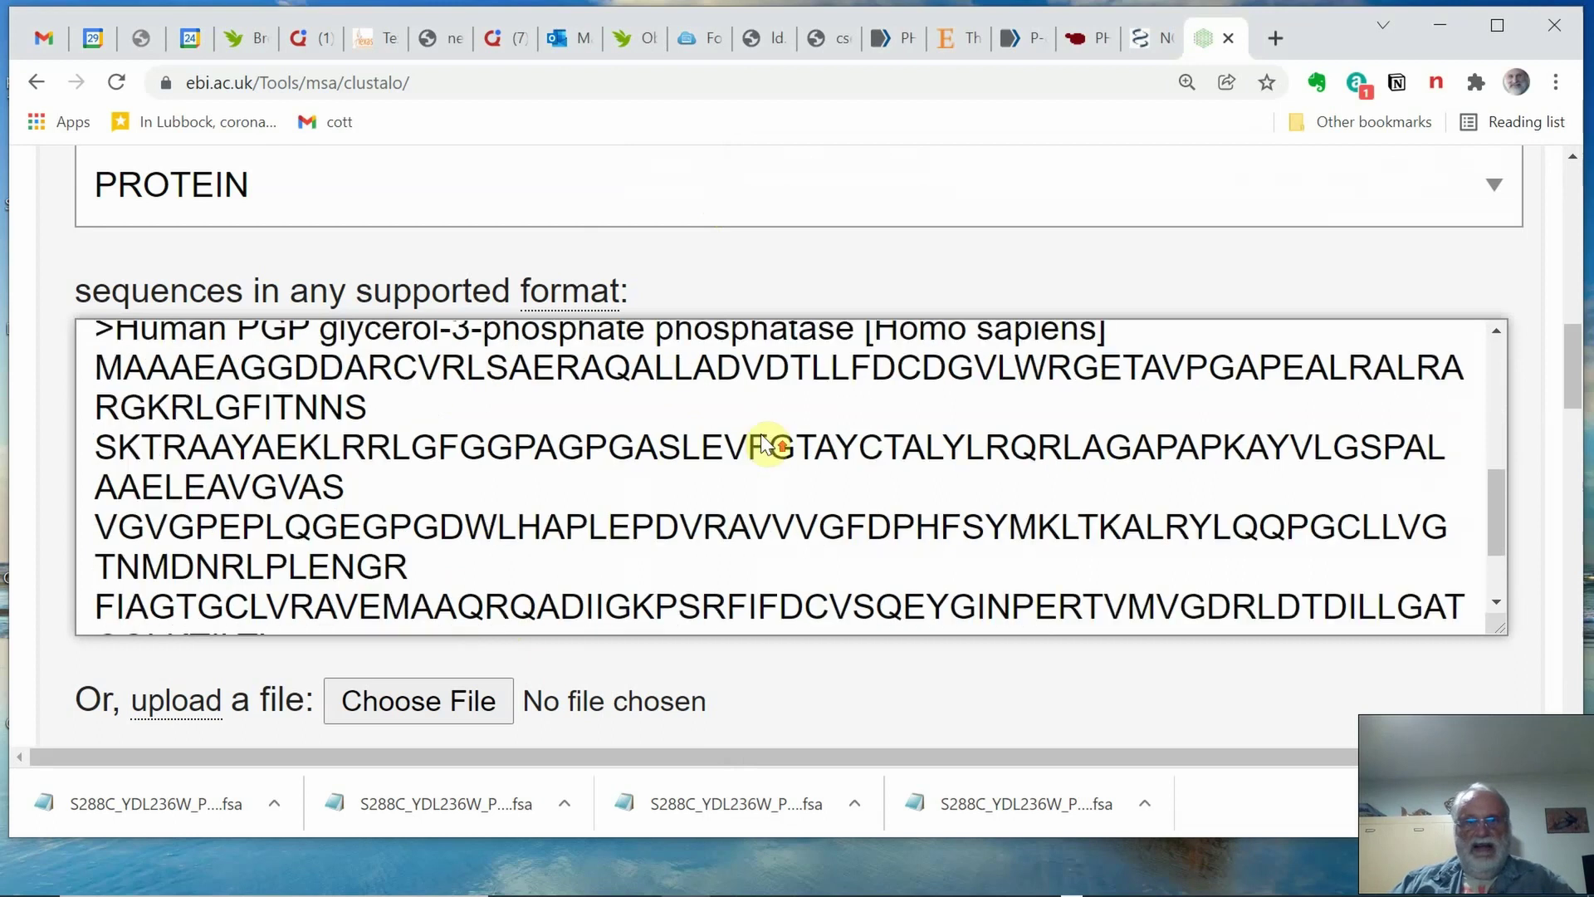
pyautogui.scroll(-8, 761, 434)
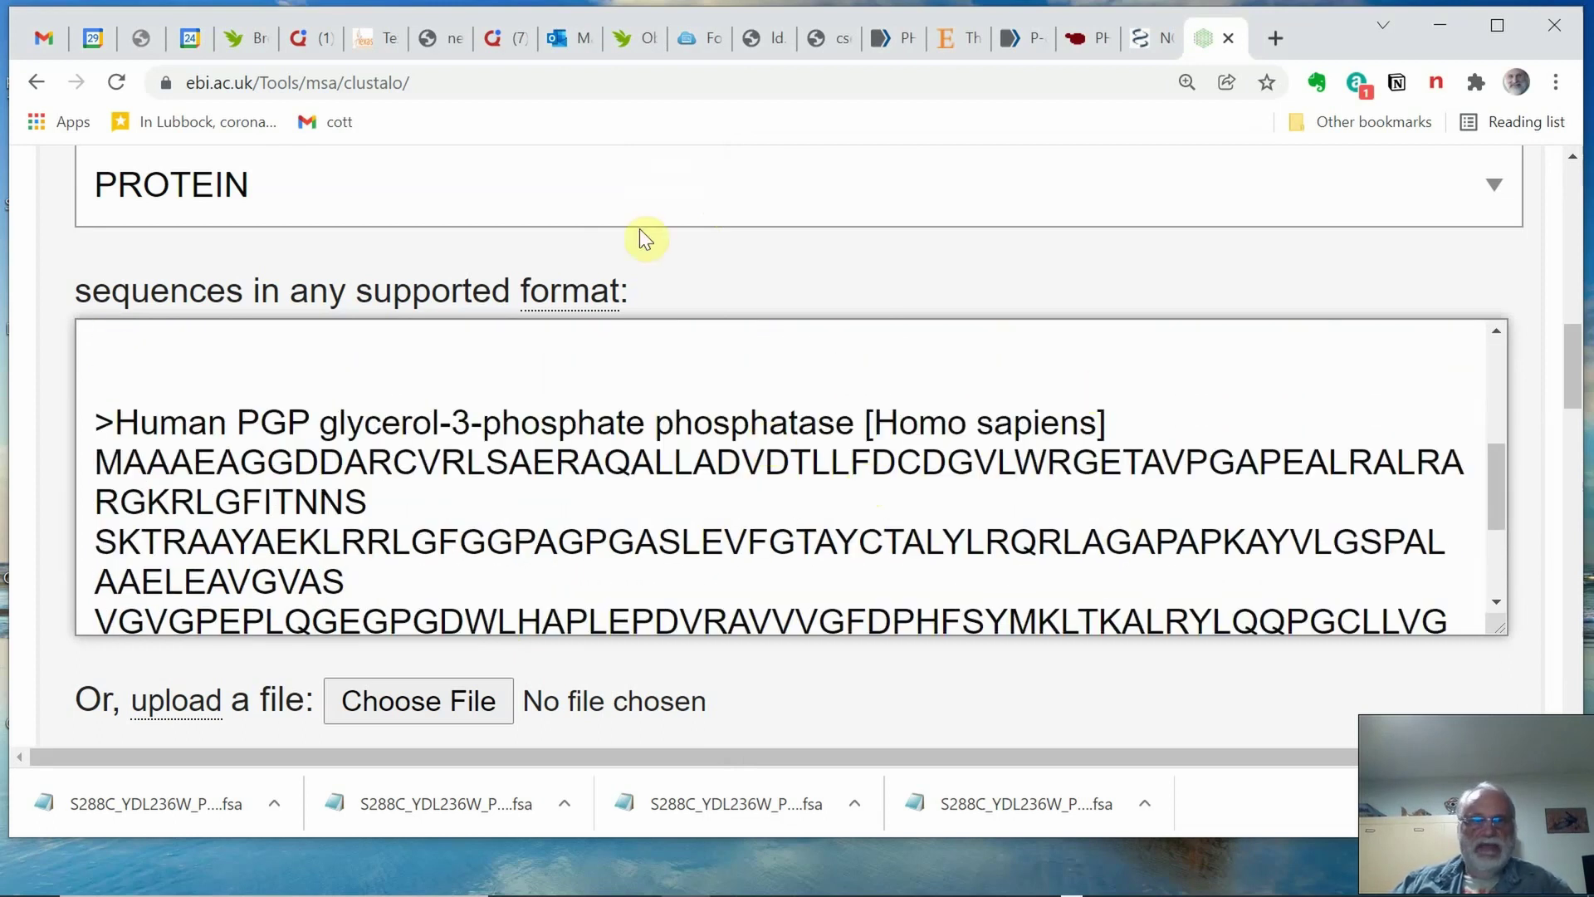
pyautogui.scroll(-3, 875, 480)
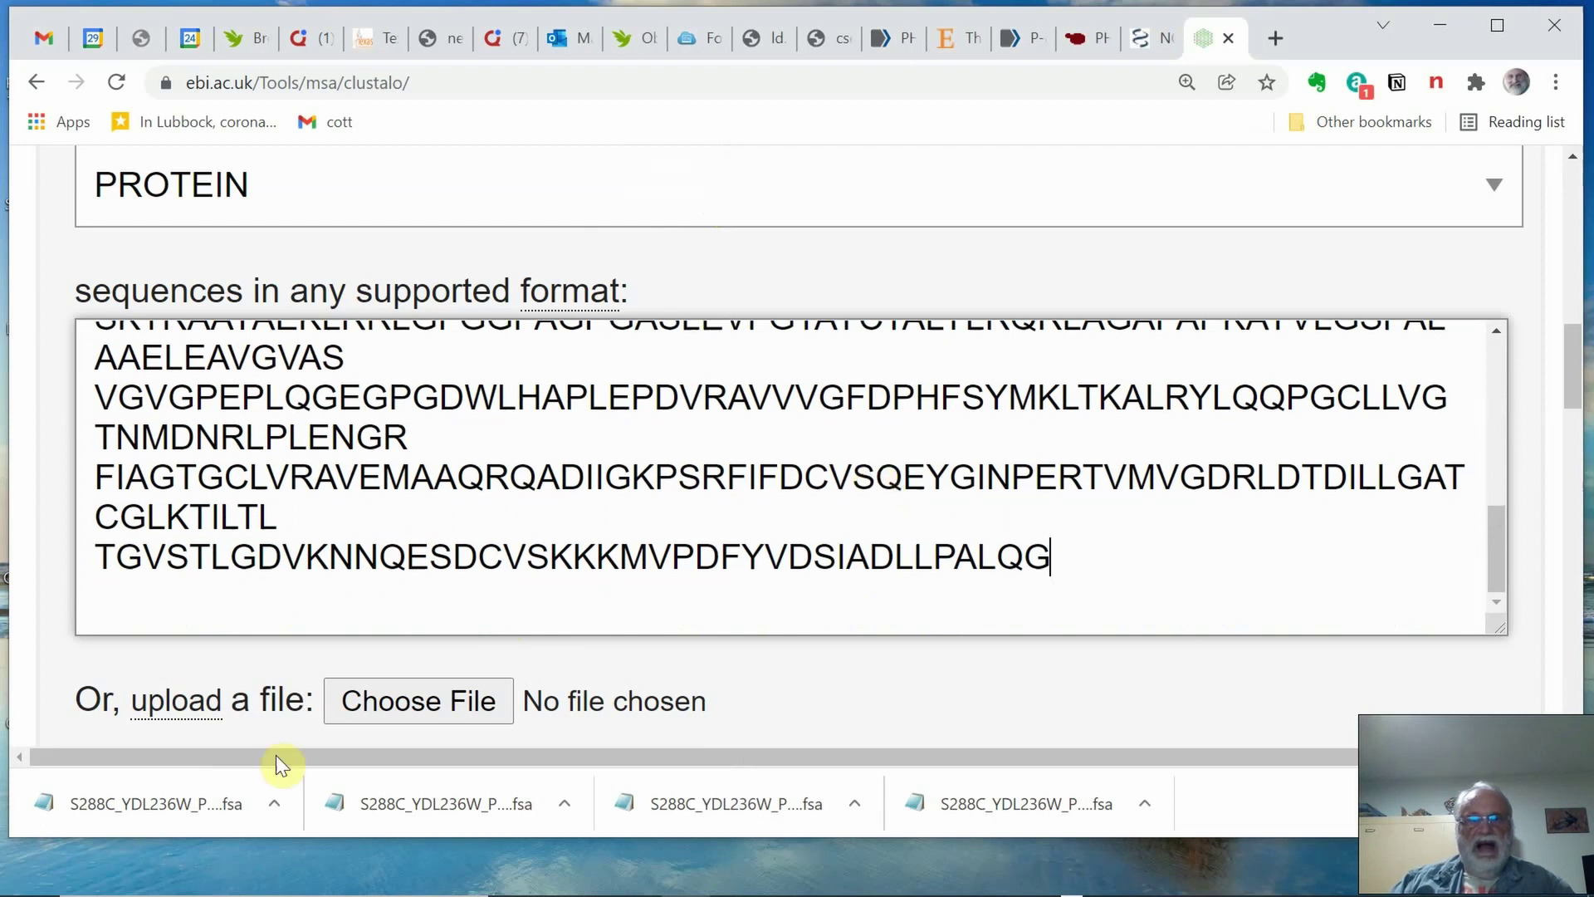
pyautogui.scroll(-5, 1062, 601)
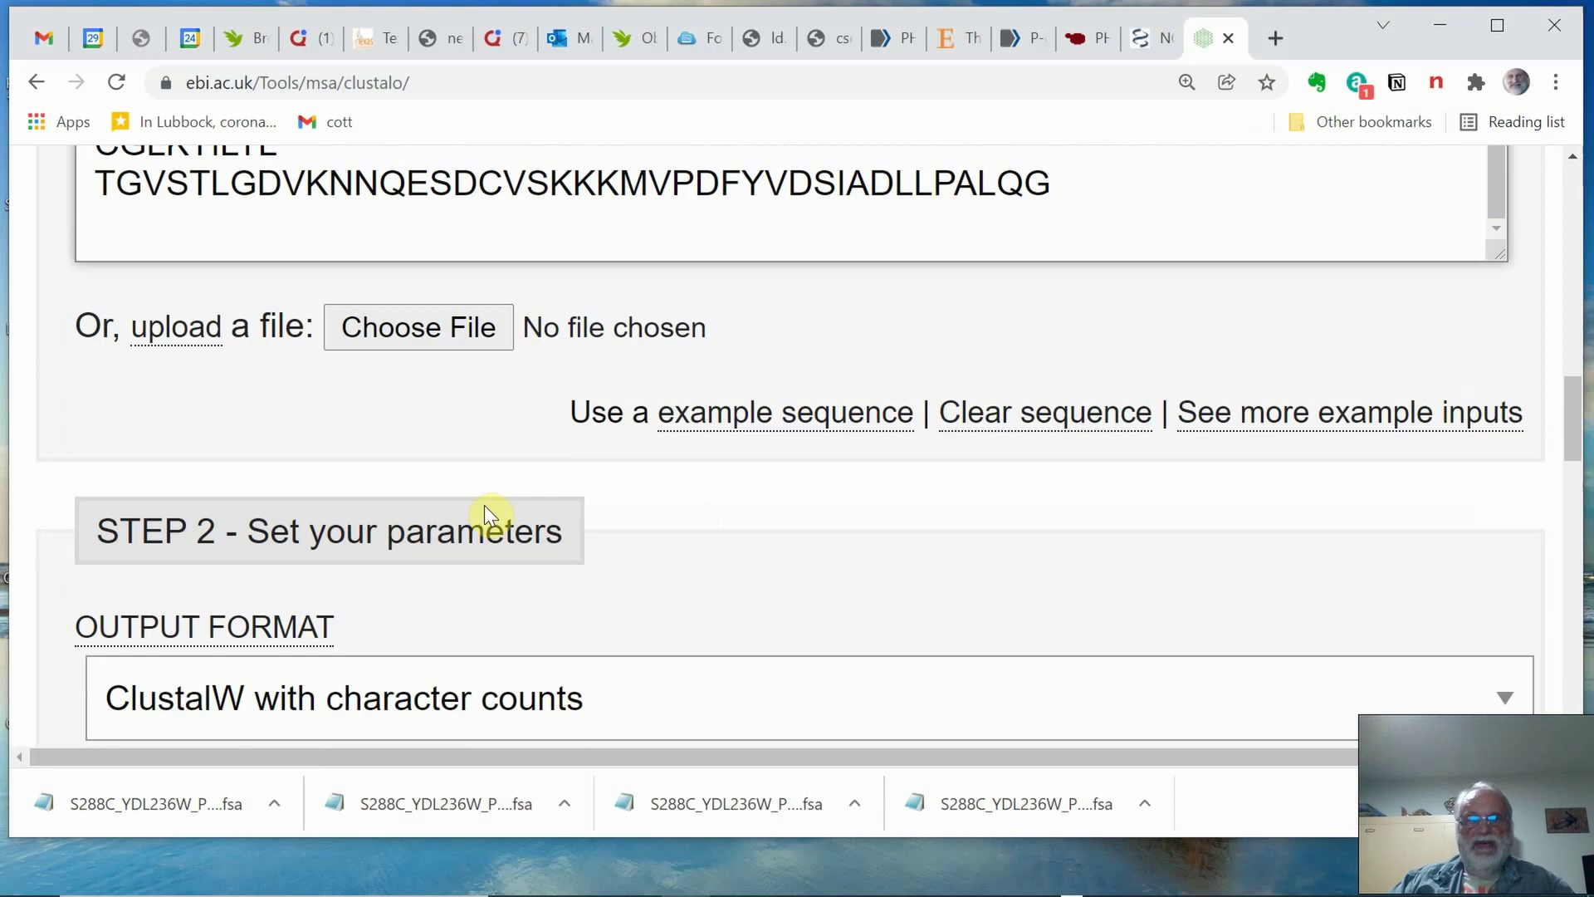
# - Keep default parameters with ClustalW with character counts output and submit the alignment job
pyautogui.scroll(-3, 967, 612)
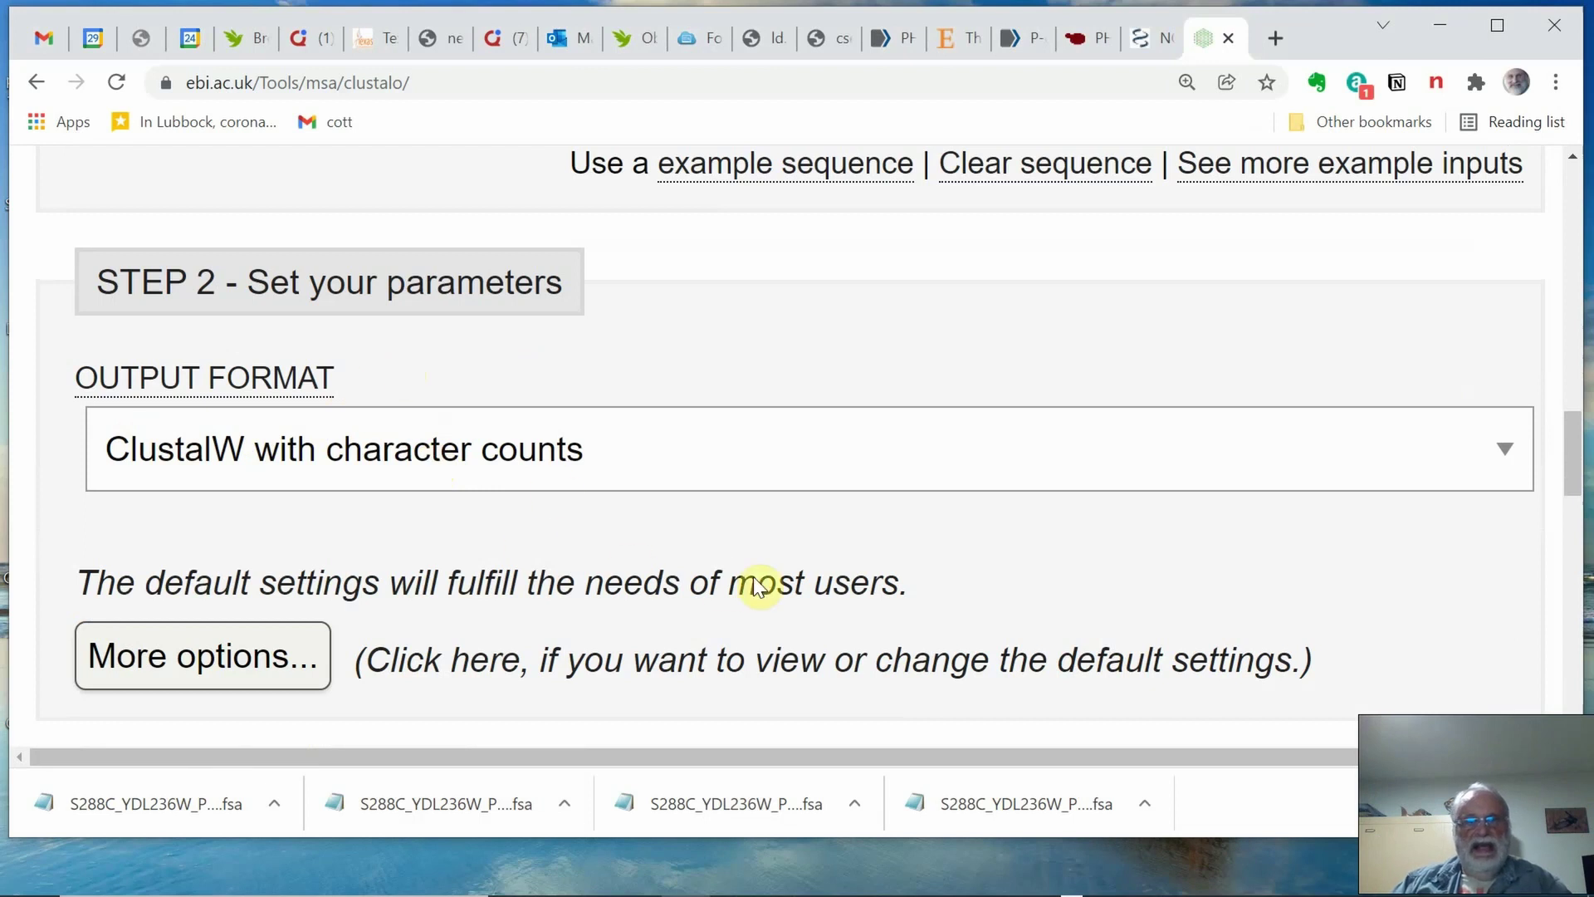
pyautogui.scroll(-2, 770, 577)
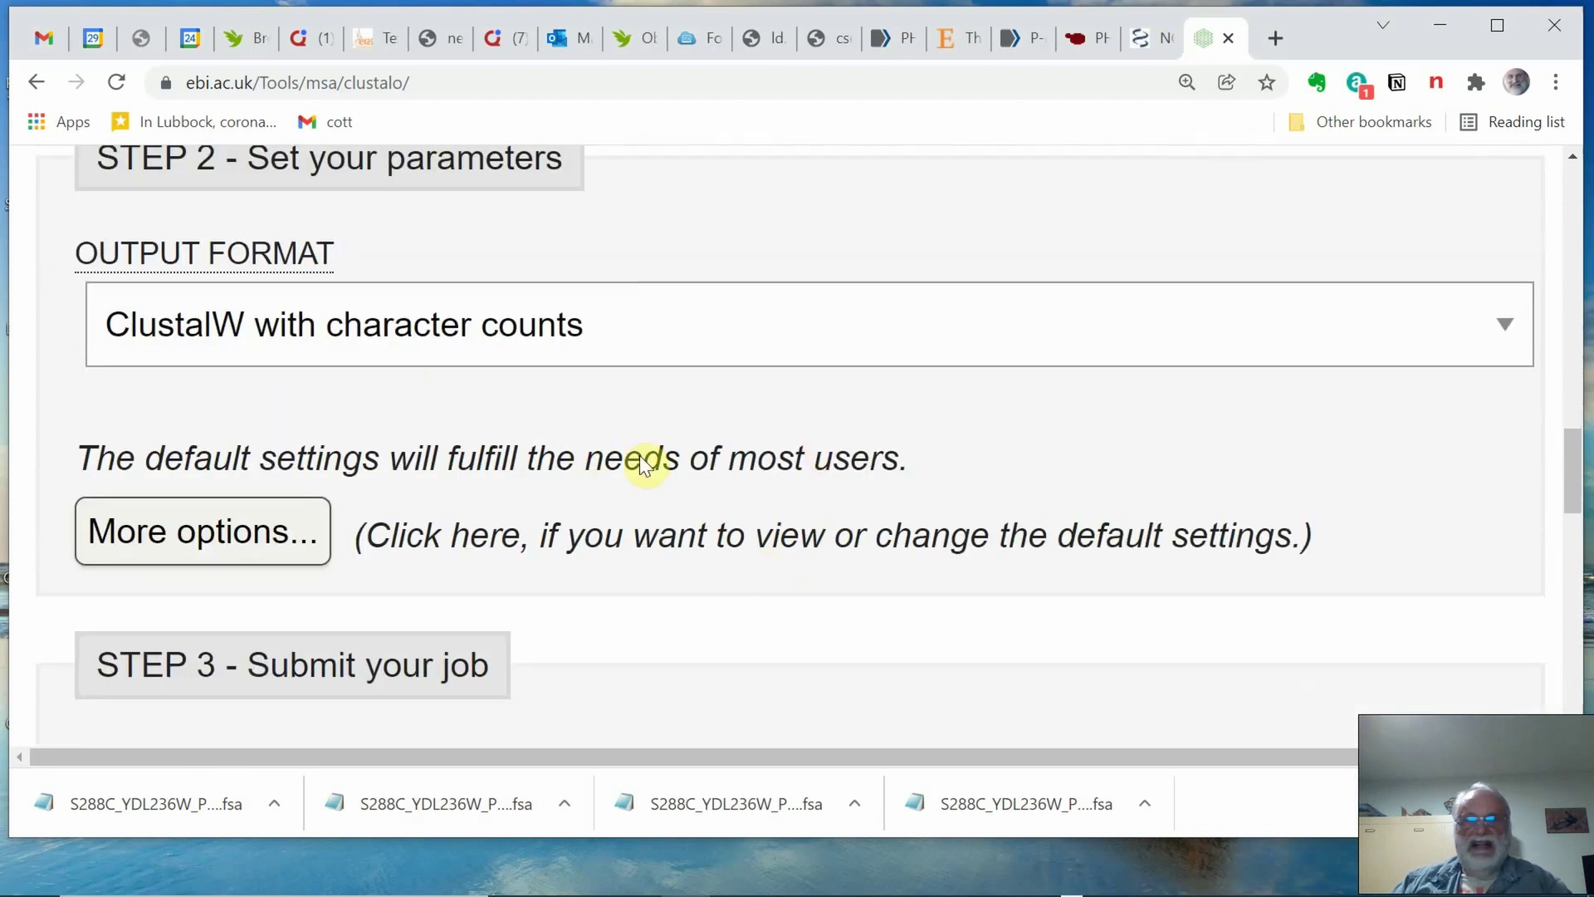
pyautogui.moveTo(72, 441); pyautogui.dragTo(941, 480)
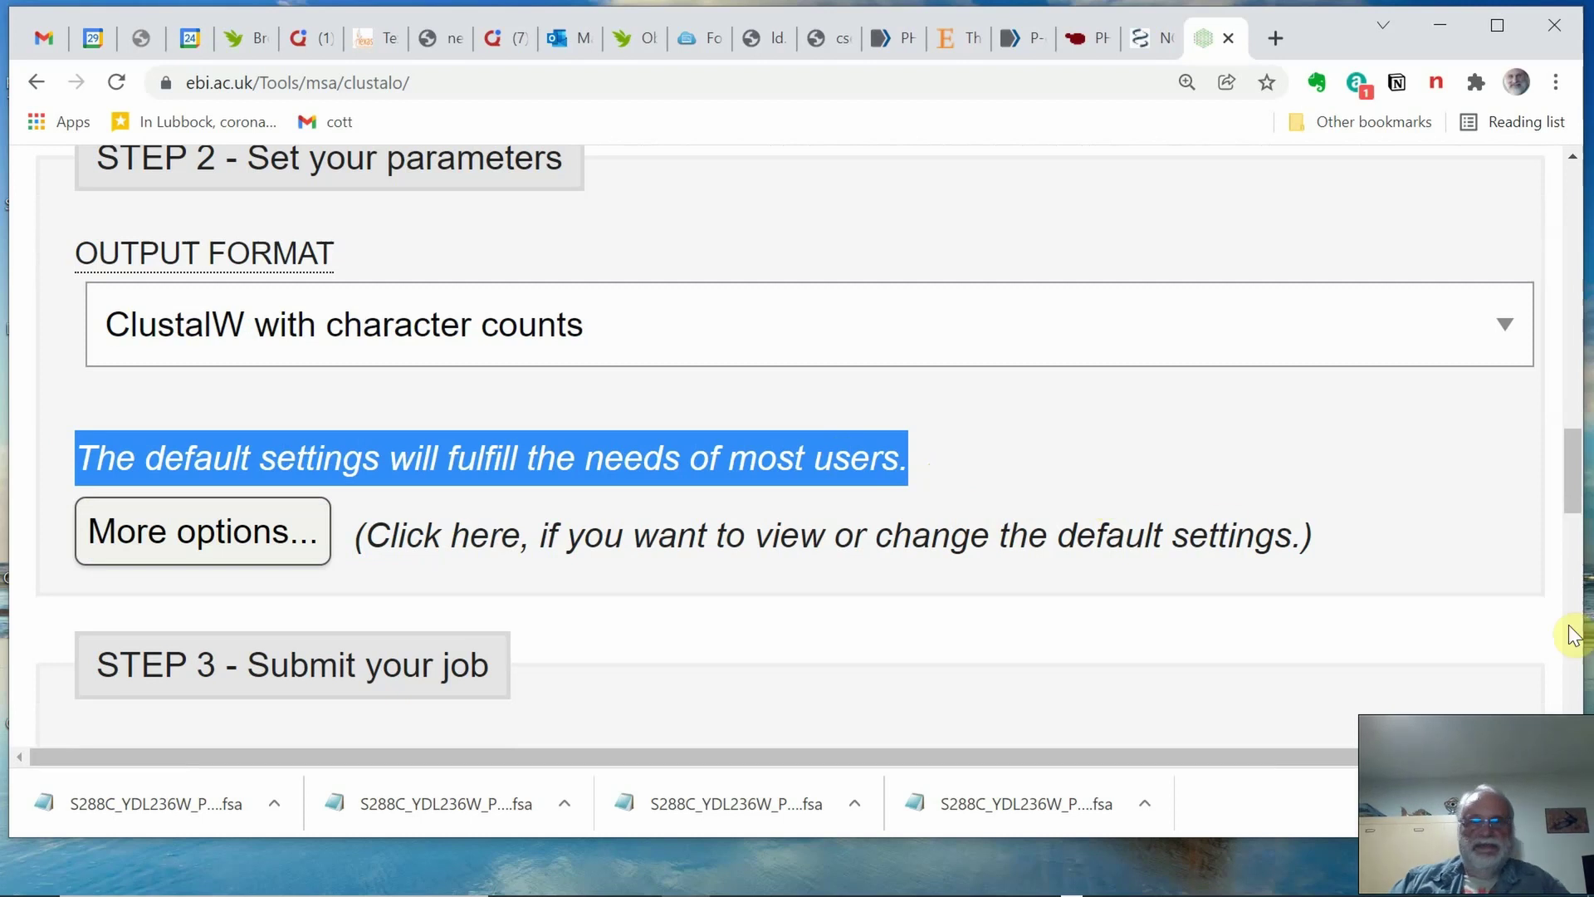
pyautogui.click(1349, 536)
pyautogui.scroll(-3, 1350, 540)
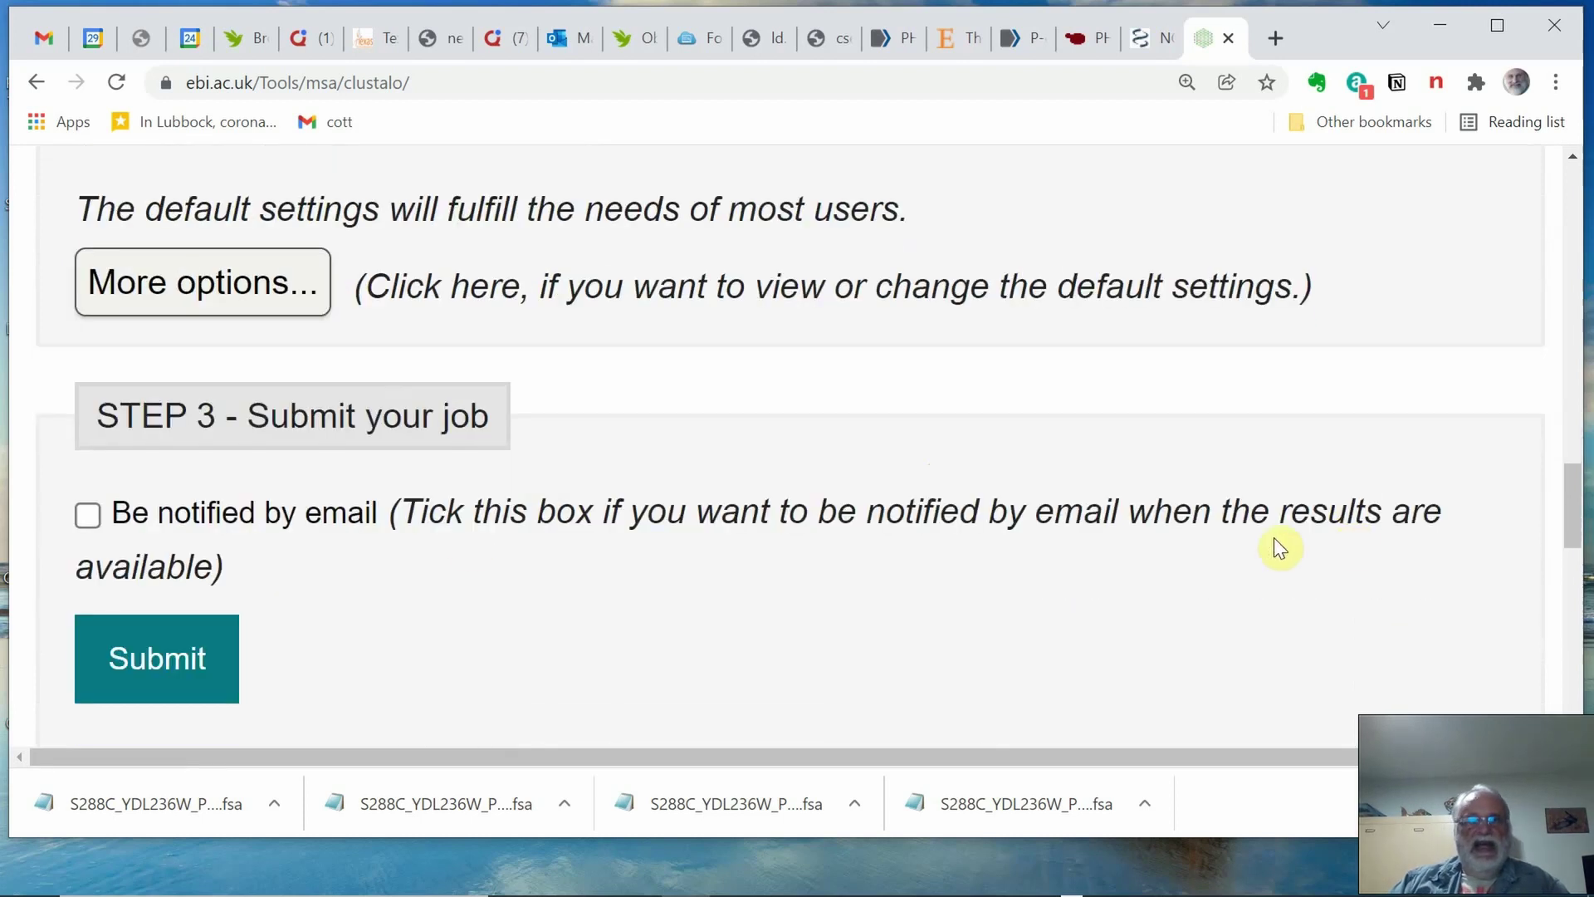
pyautogui.click(163, 660)
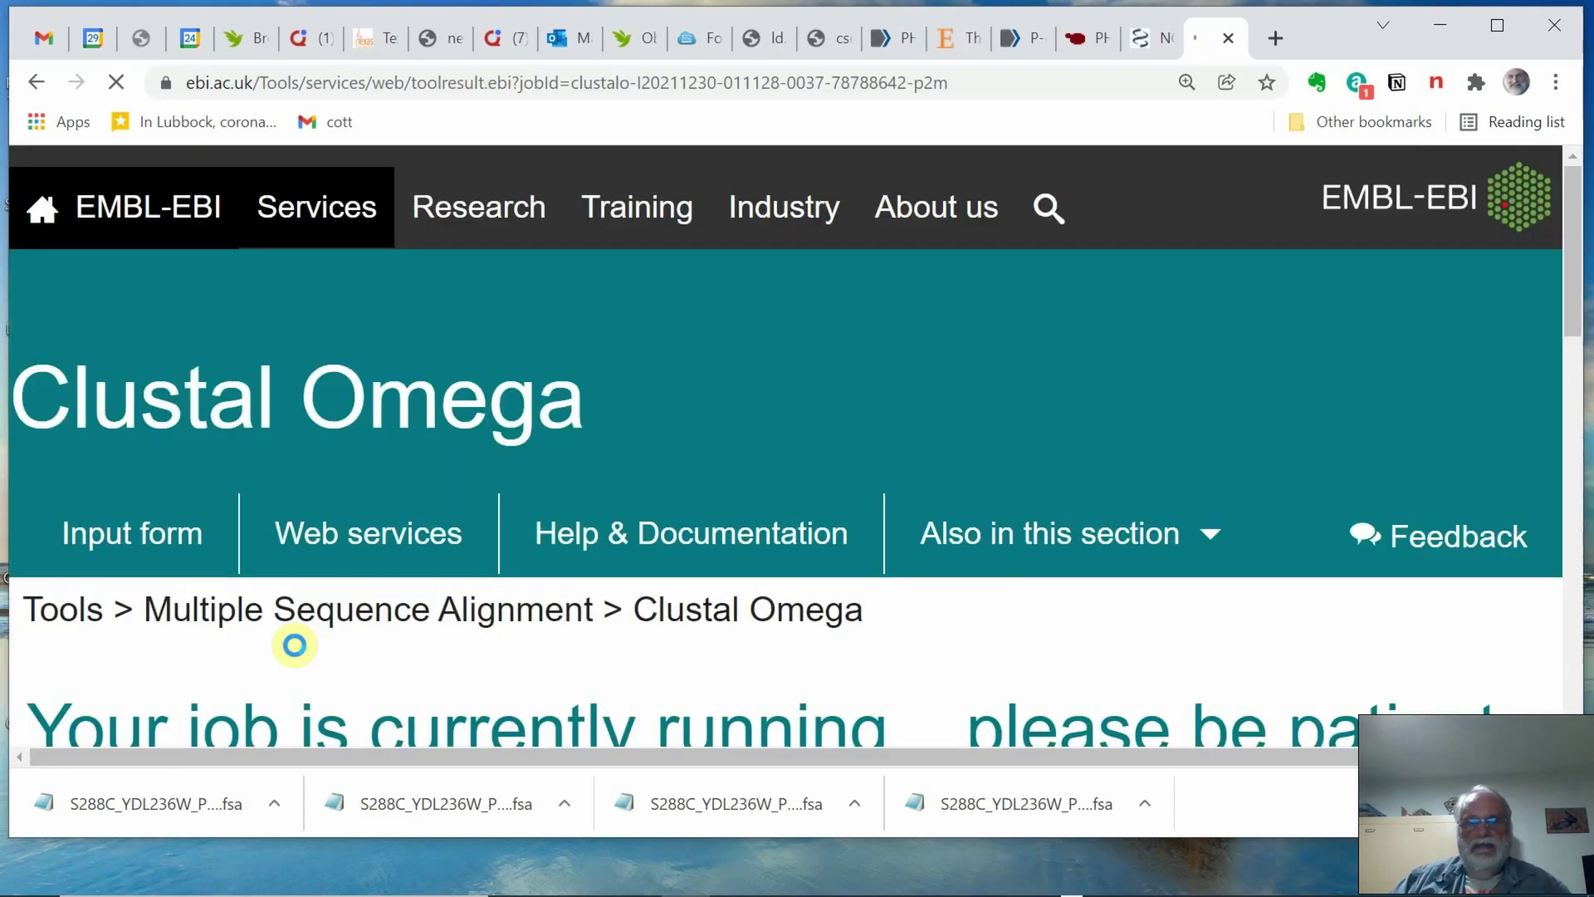
# - Scroll through the PHO13 versus Human alignment results and turn on Show Colors
pyautogui.scroll(-3, 758, 648)
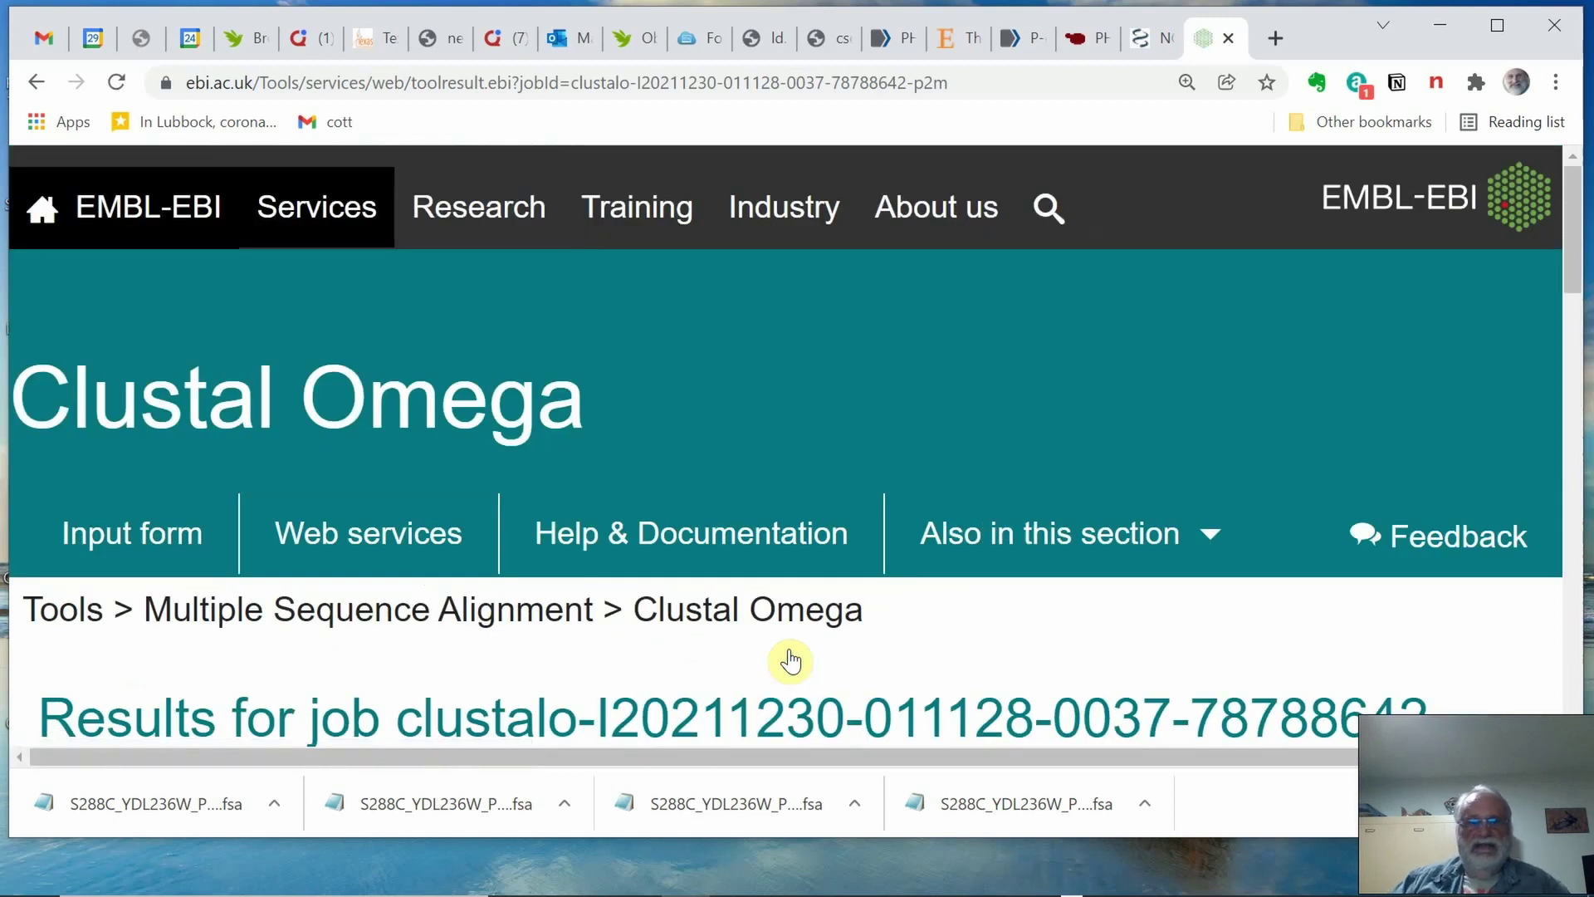
pyautogui.scroll(-6, 989, 646)
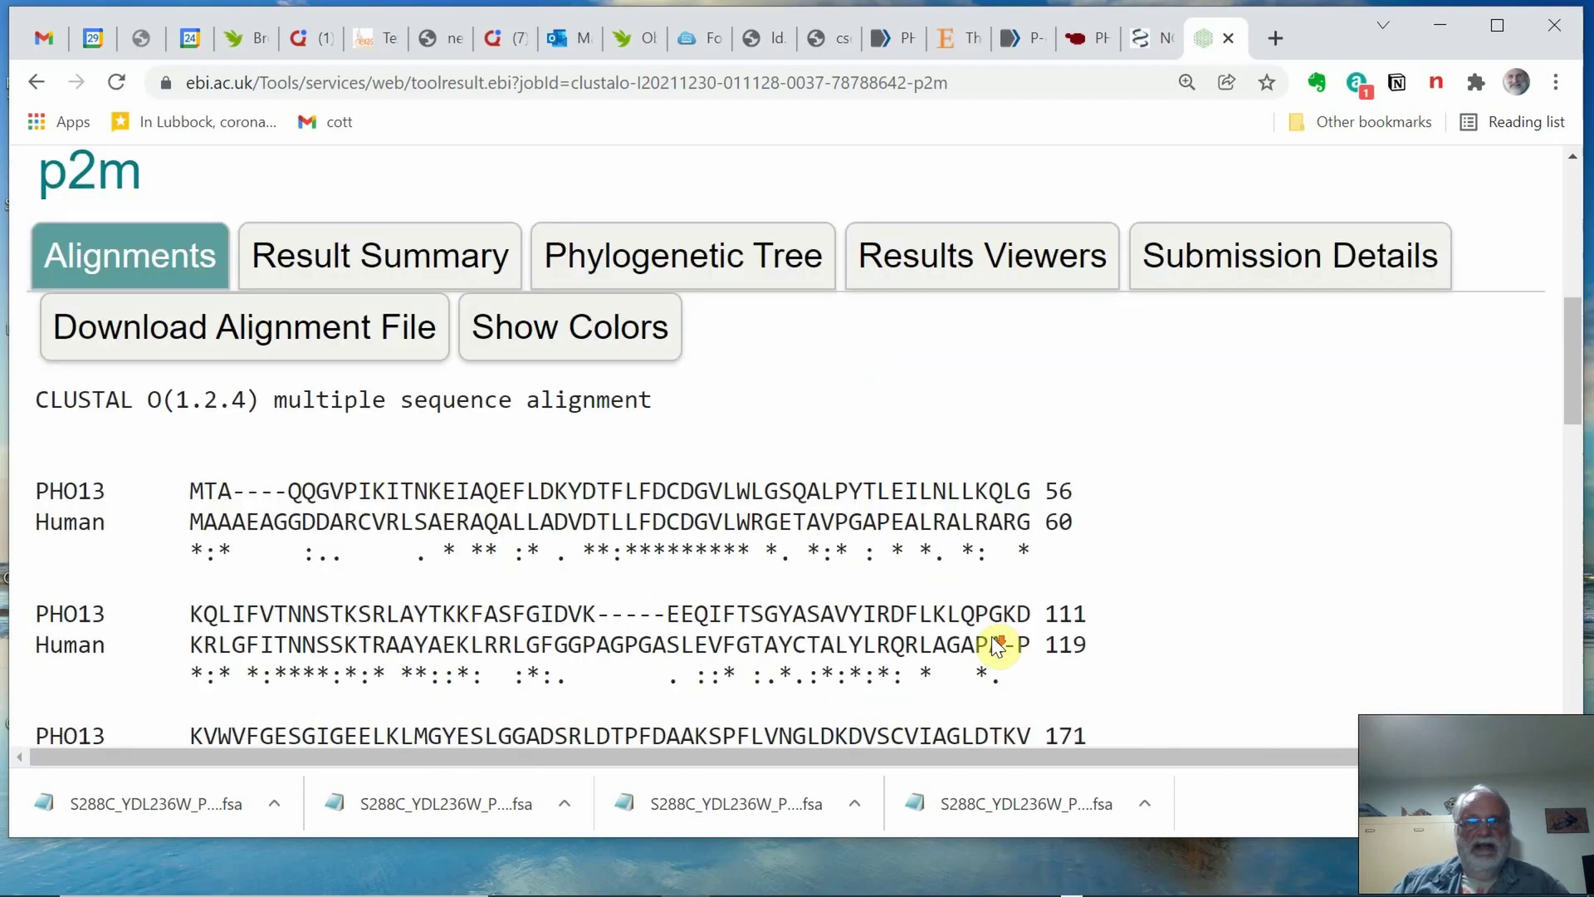
pyautogui.scroll(-5, 987, 635)
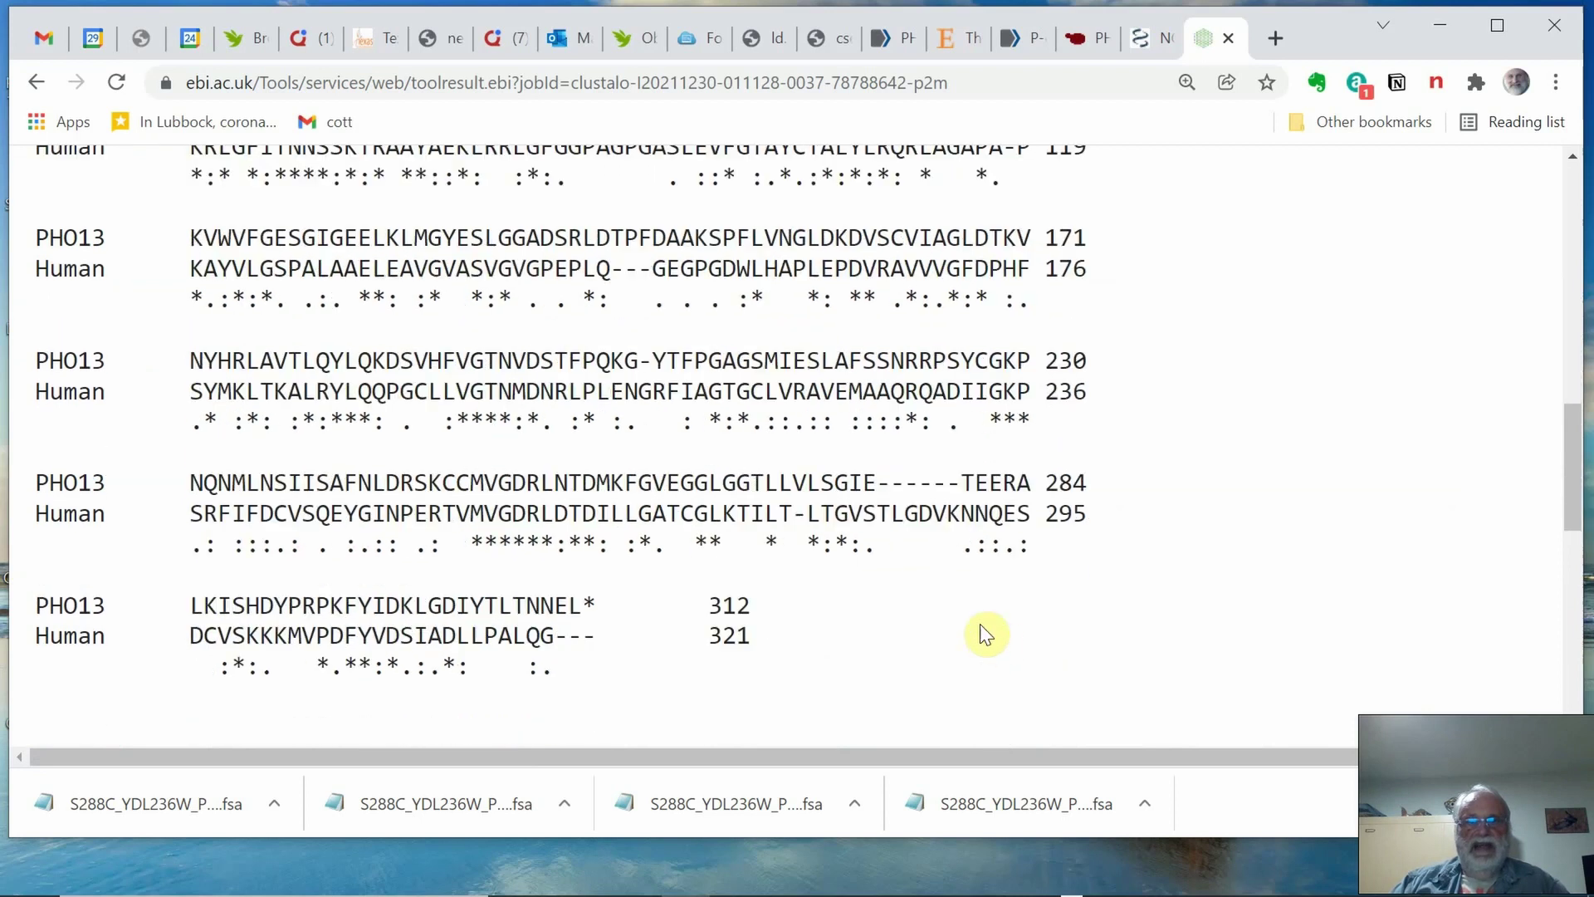
pyautogui.scroll(4, 994, 635)
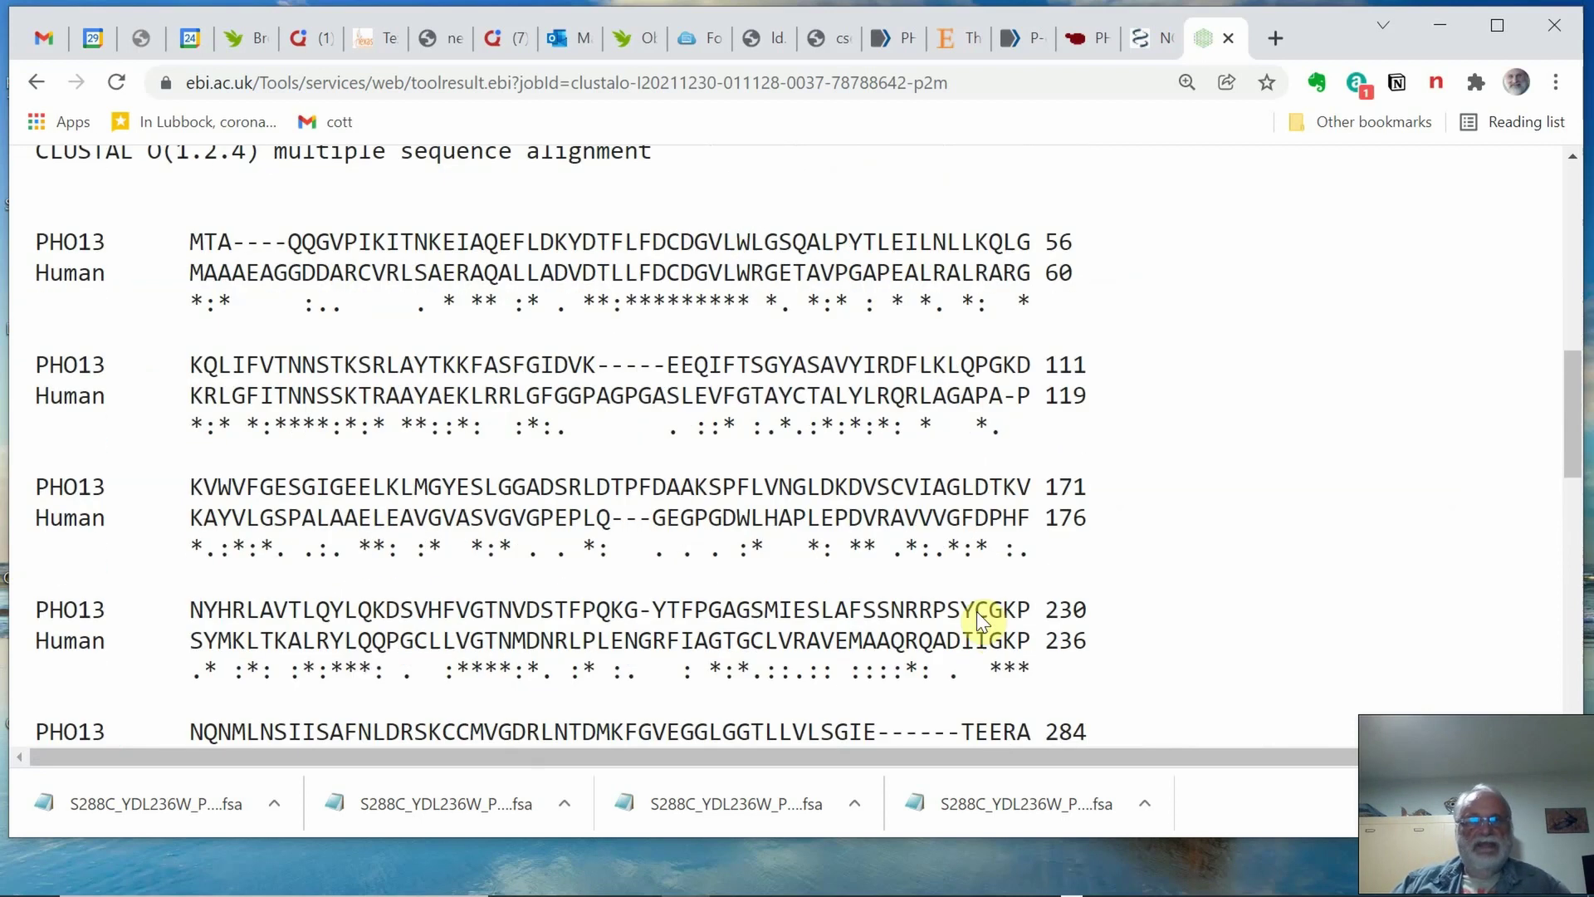
pyautogui.scroll(1, 976, 611)
pyautogui.scroll(-4, 976, 611)
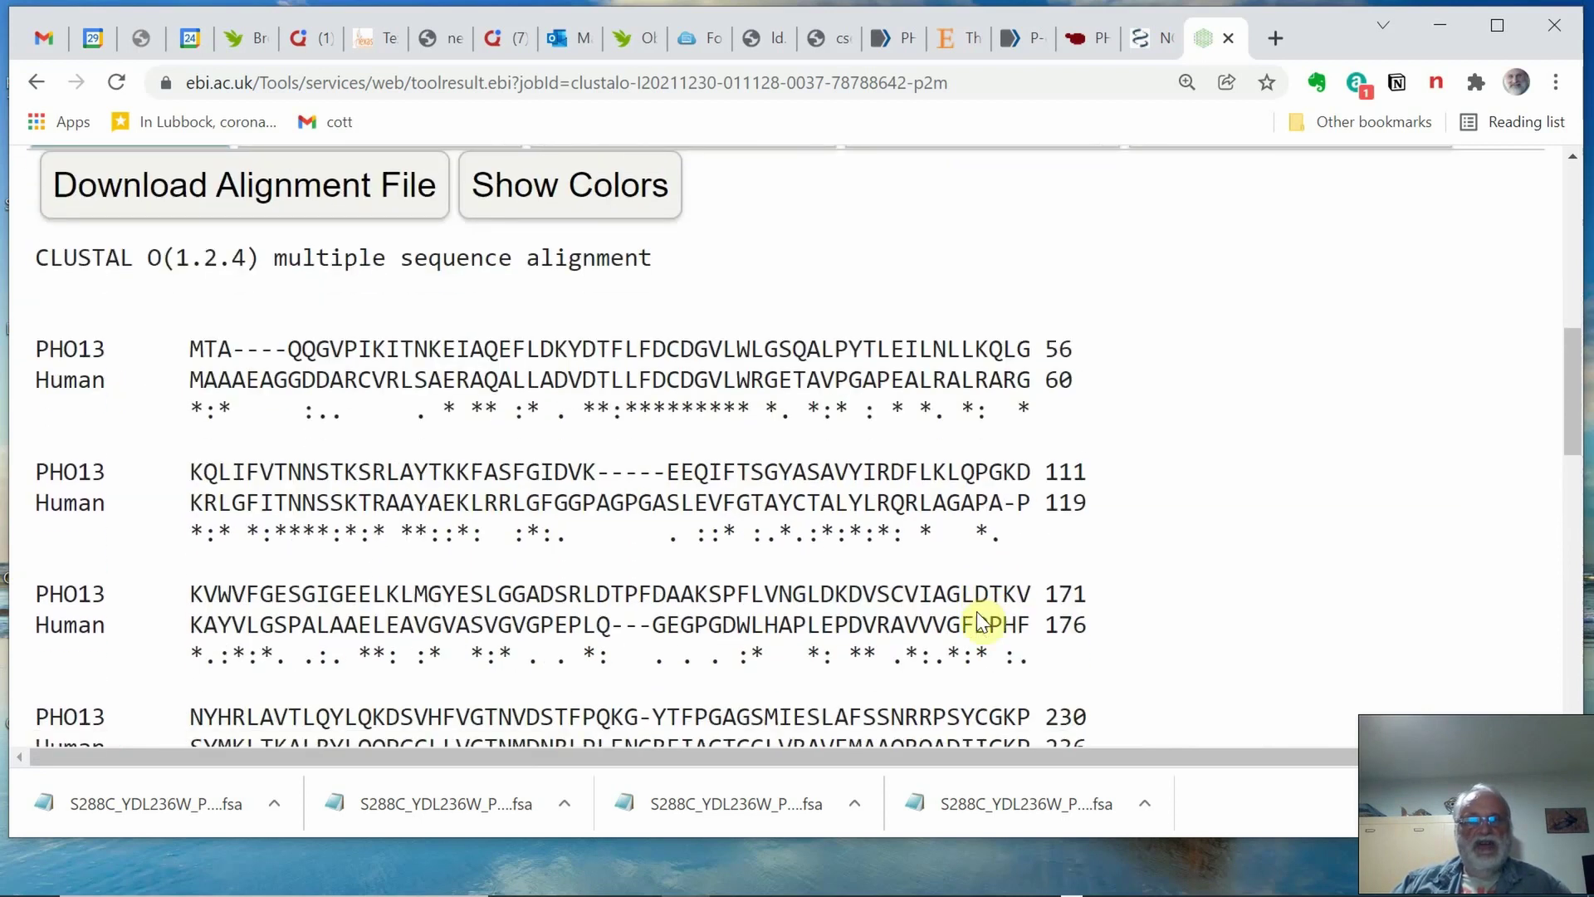
pyautogui.scroll(3, 988, 624)
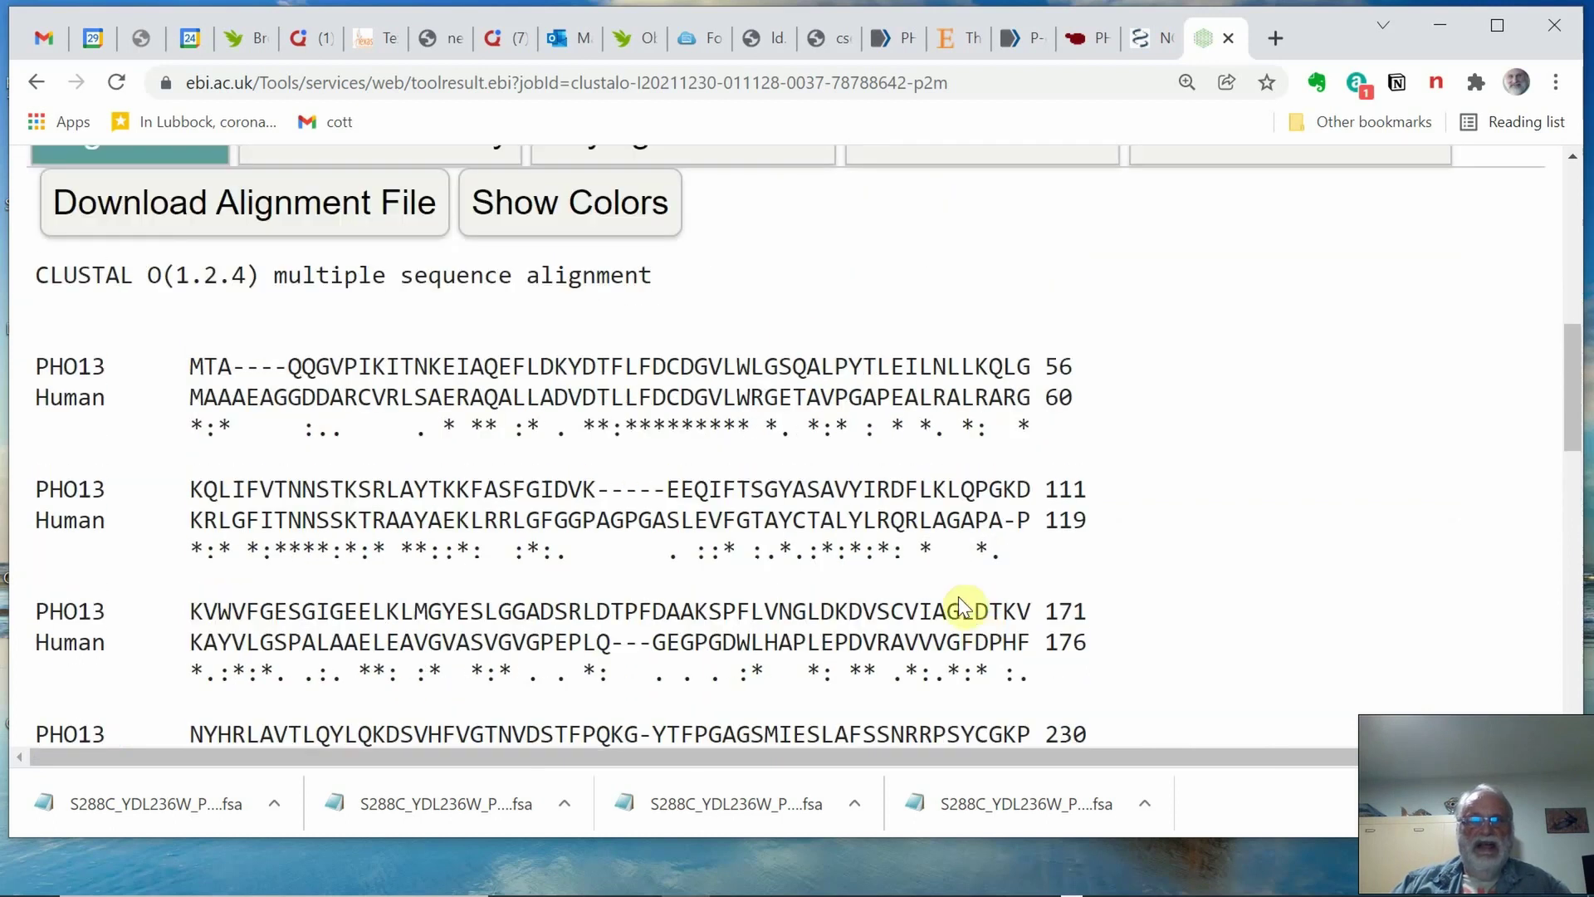
pyautogui.click(607, 209)
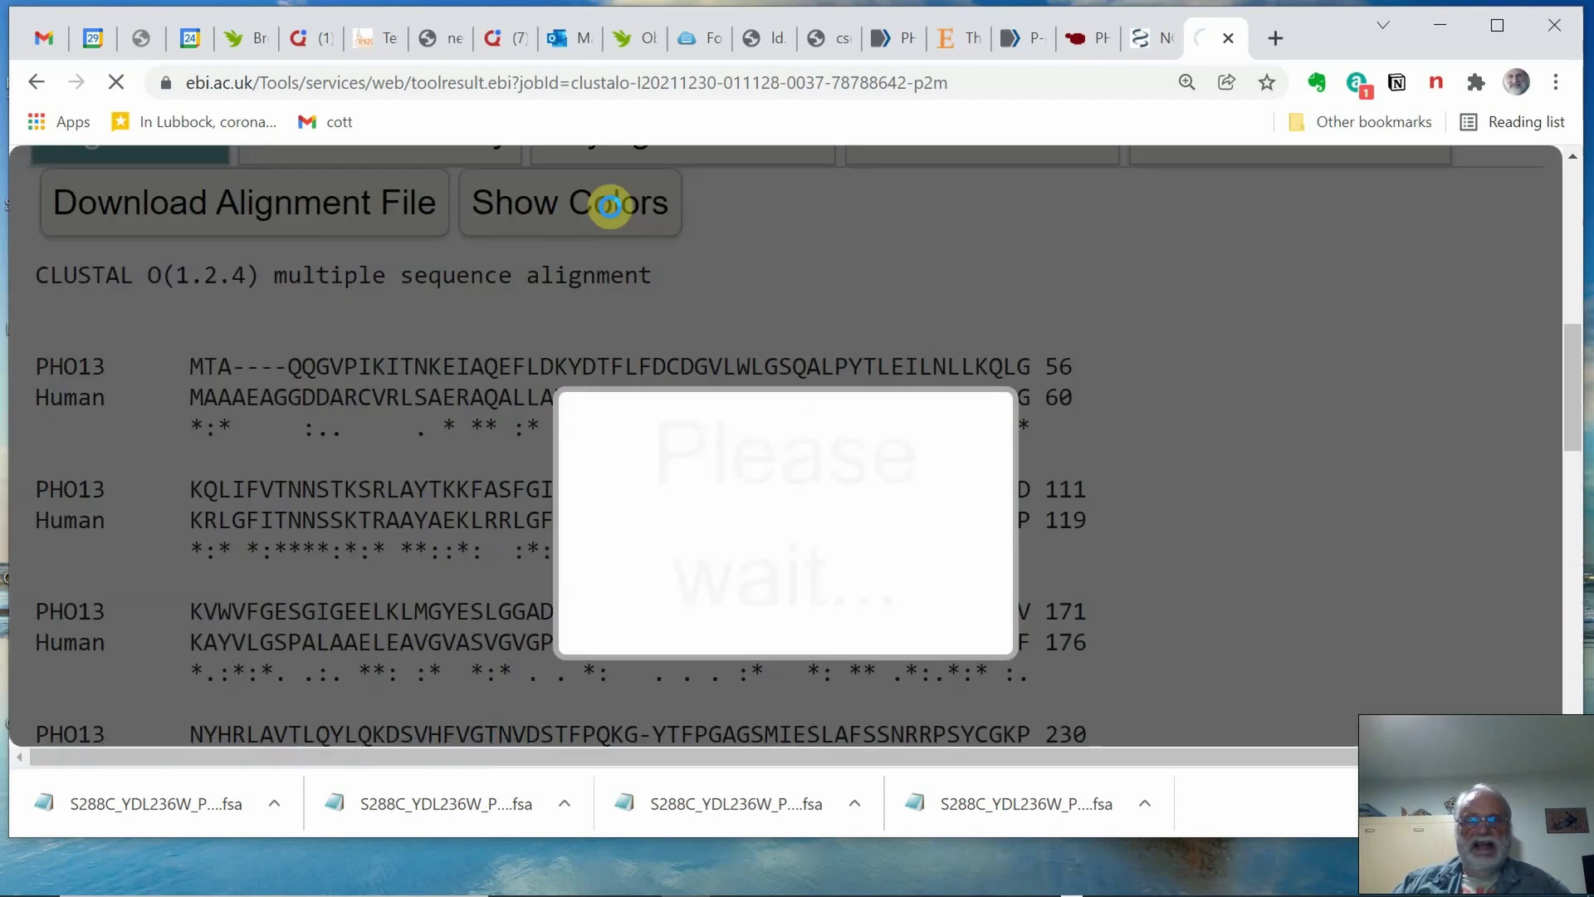
pyautogui.scroll(-9, 1215, 482)
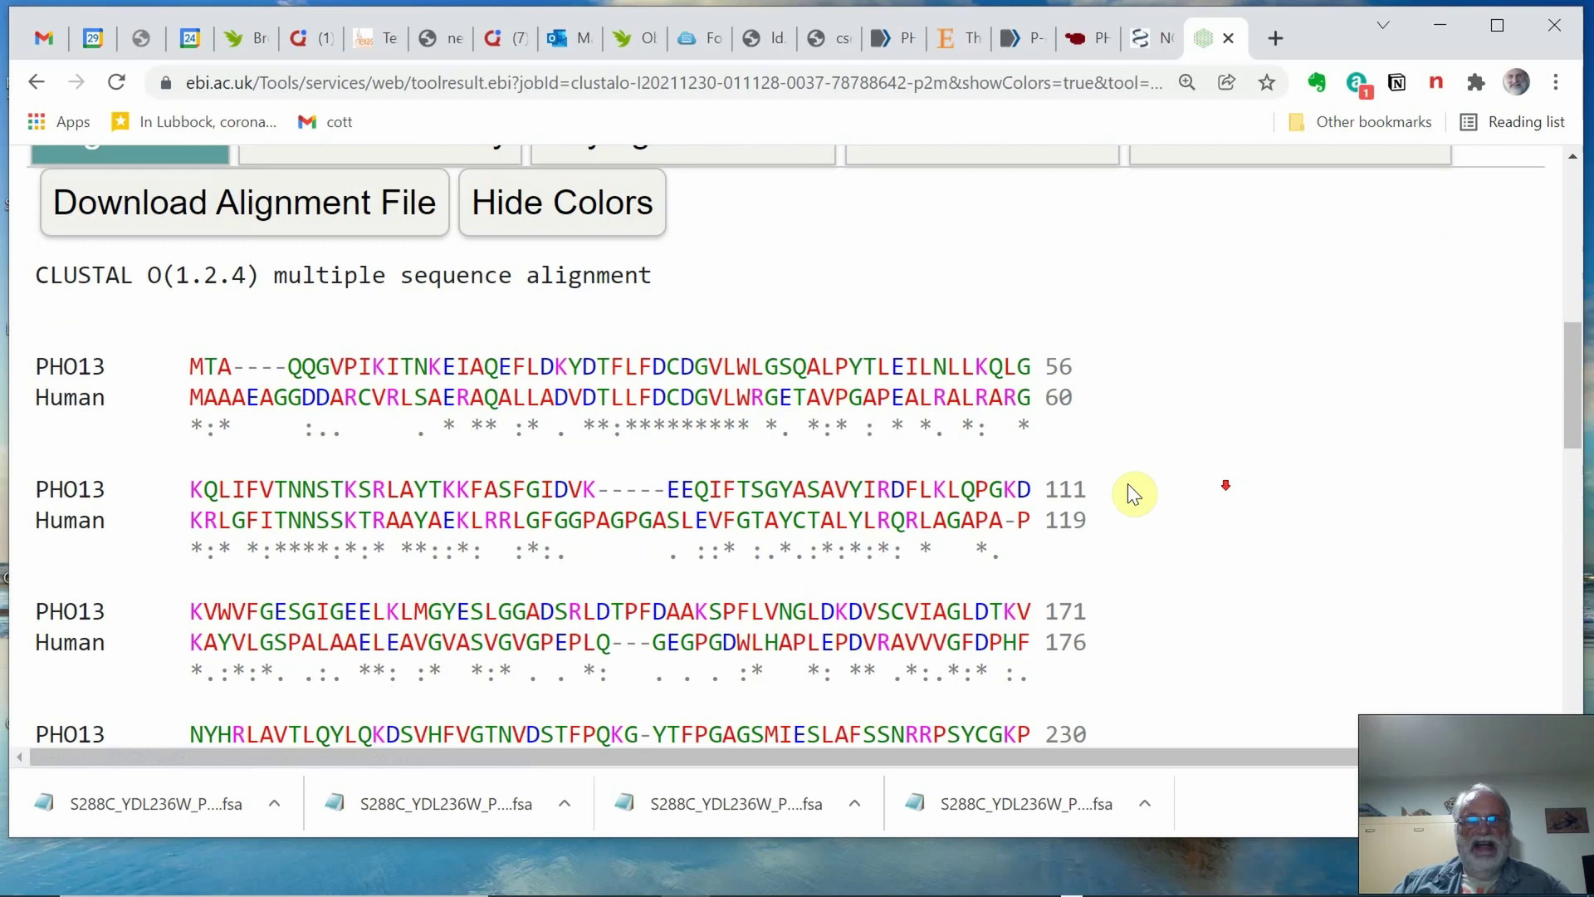
pyautogui.scroll(-3, 1347, 580)
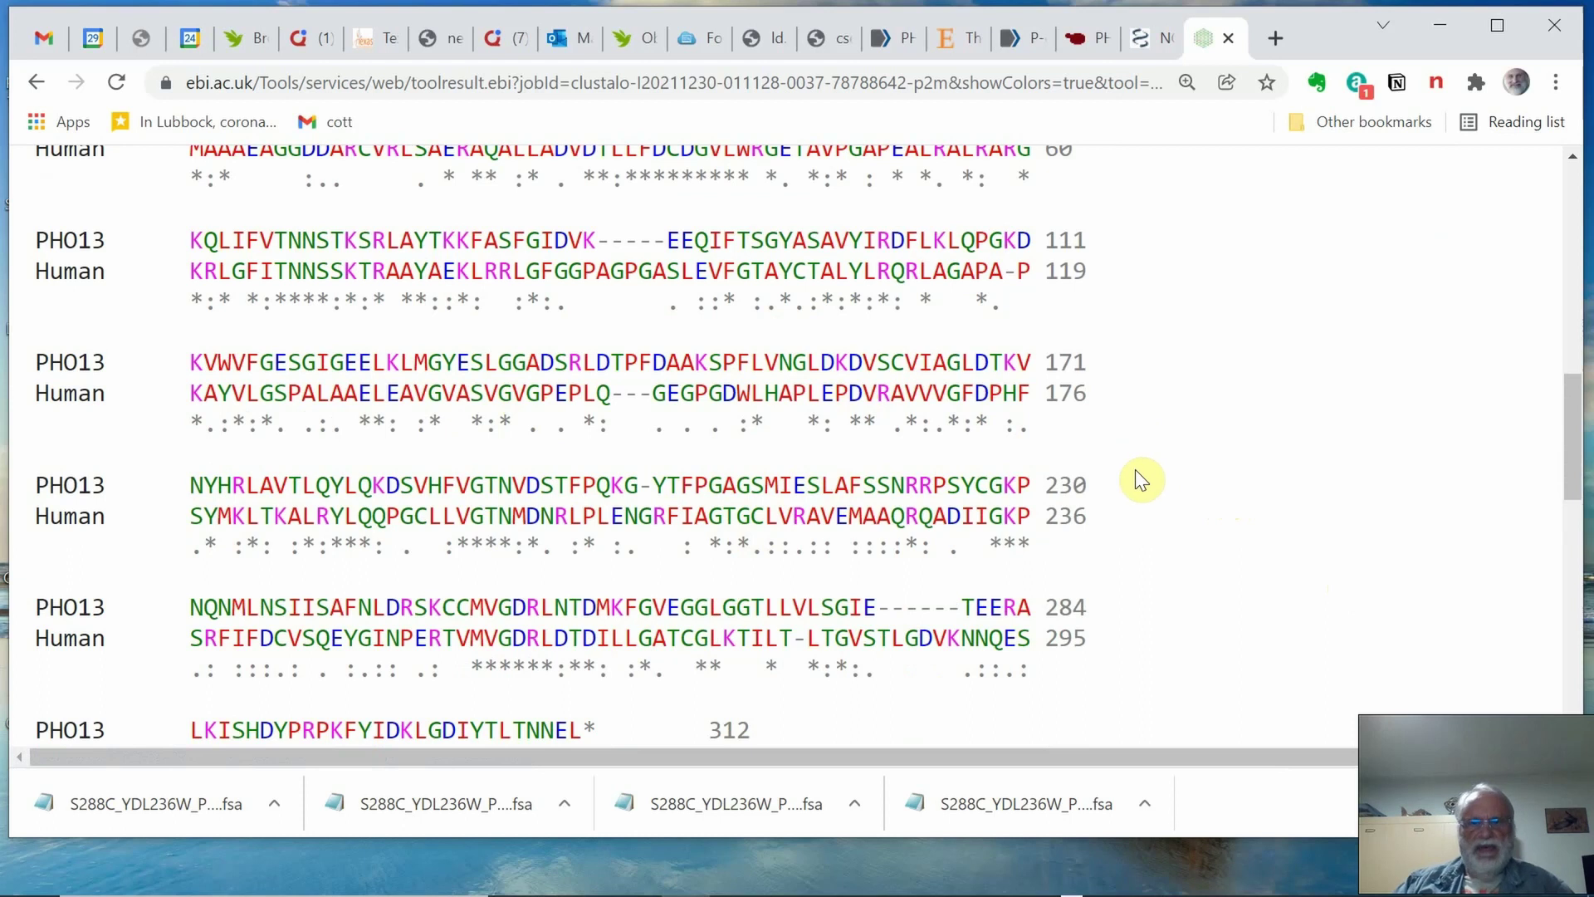
pyautogui.scroll(-1, 1138, 475)
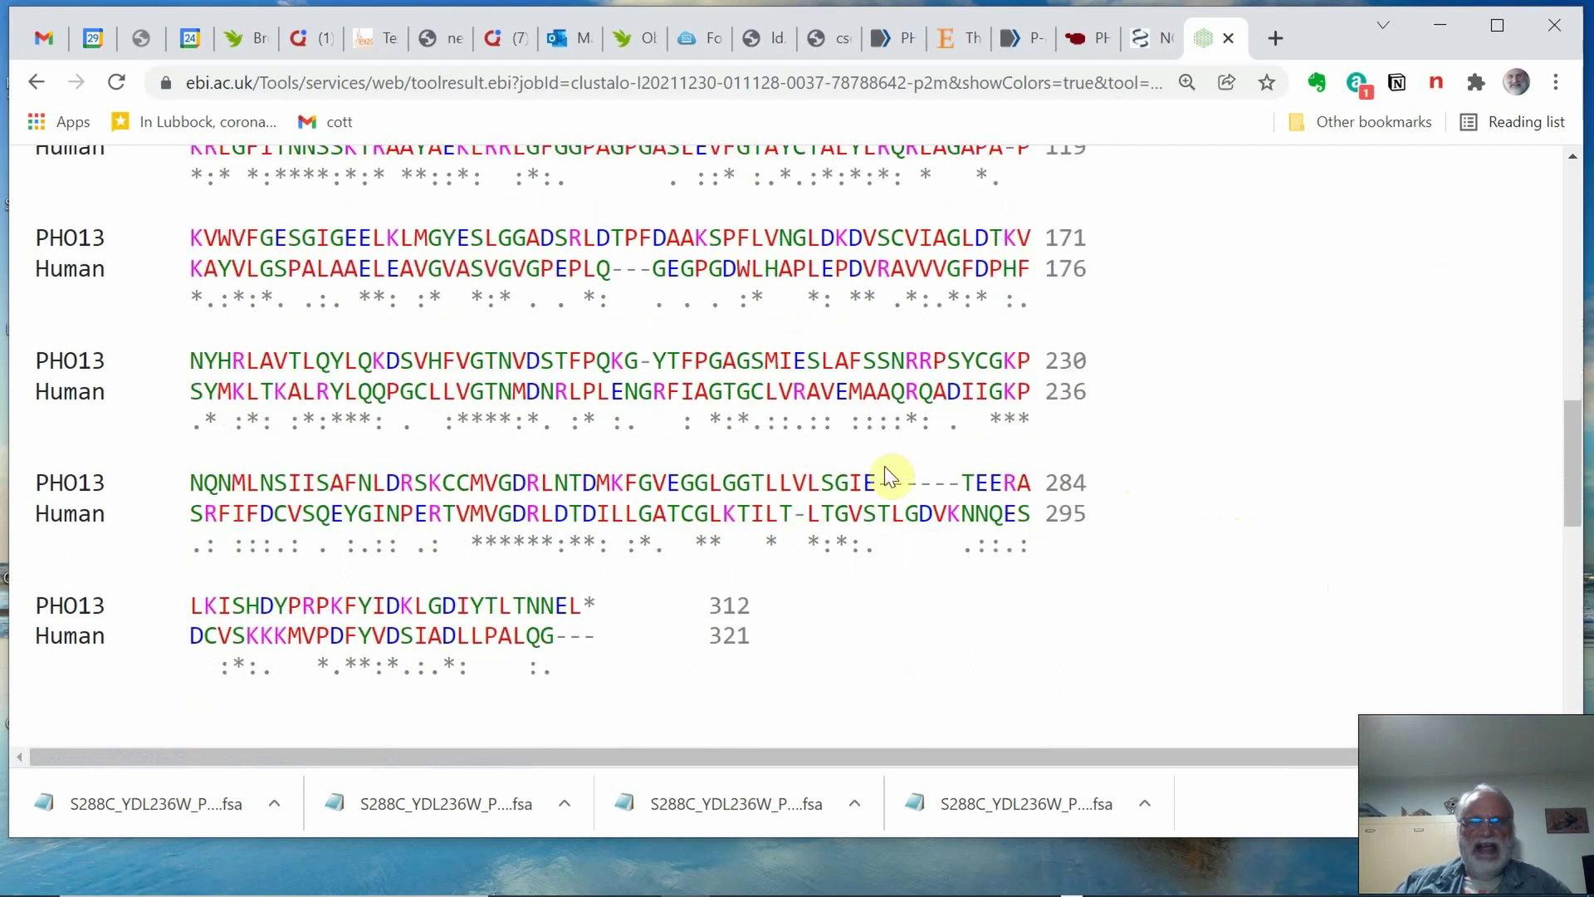
pyautogui.scroll(6, 1214, 423)
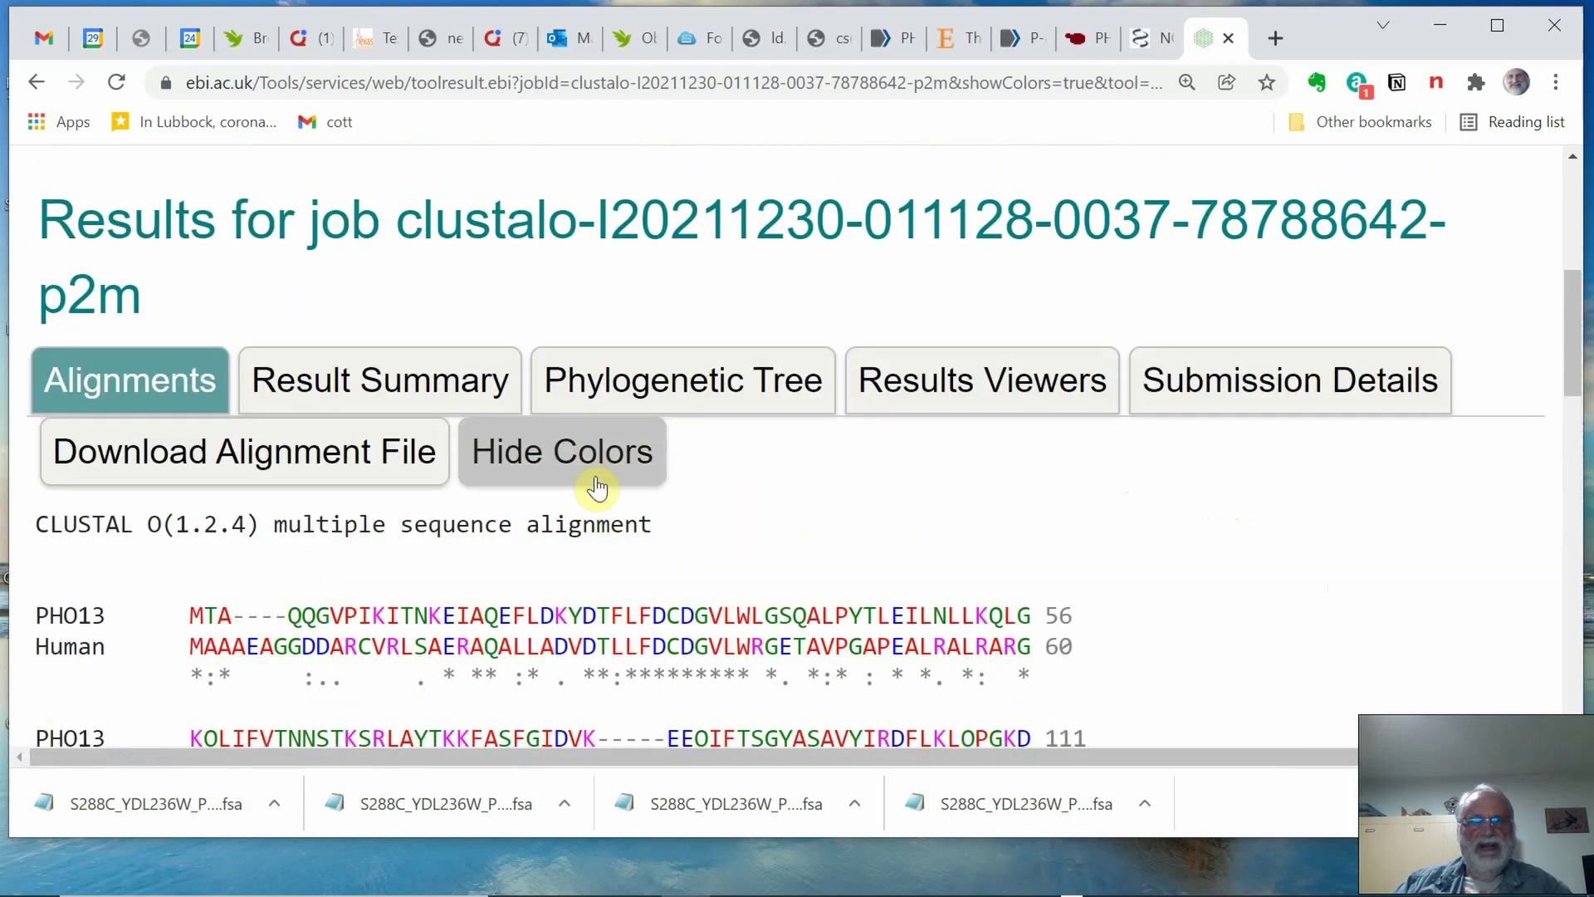
# - Remove the alignment colouring, then highlight a colon and a run of conserved asterisks
pyautogui.click(587, 457)
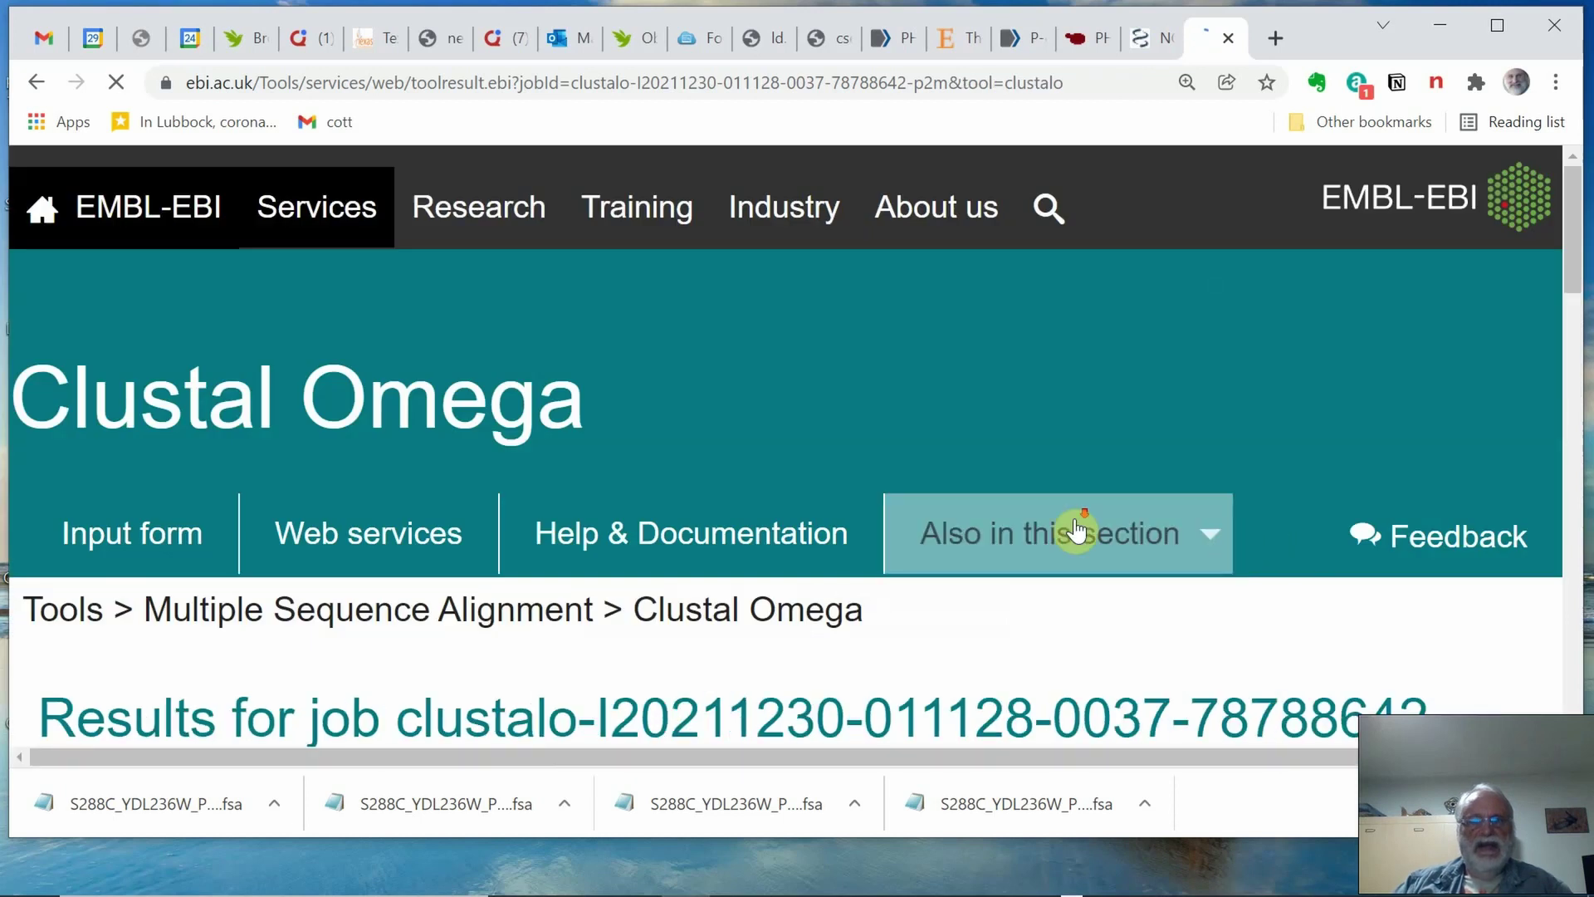
pyautogui.scroll(-3, 1074, 508)
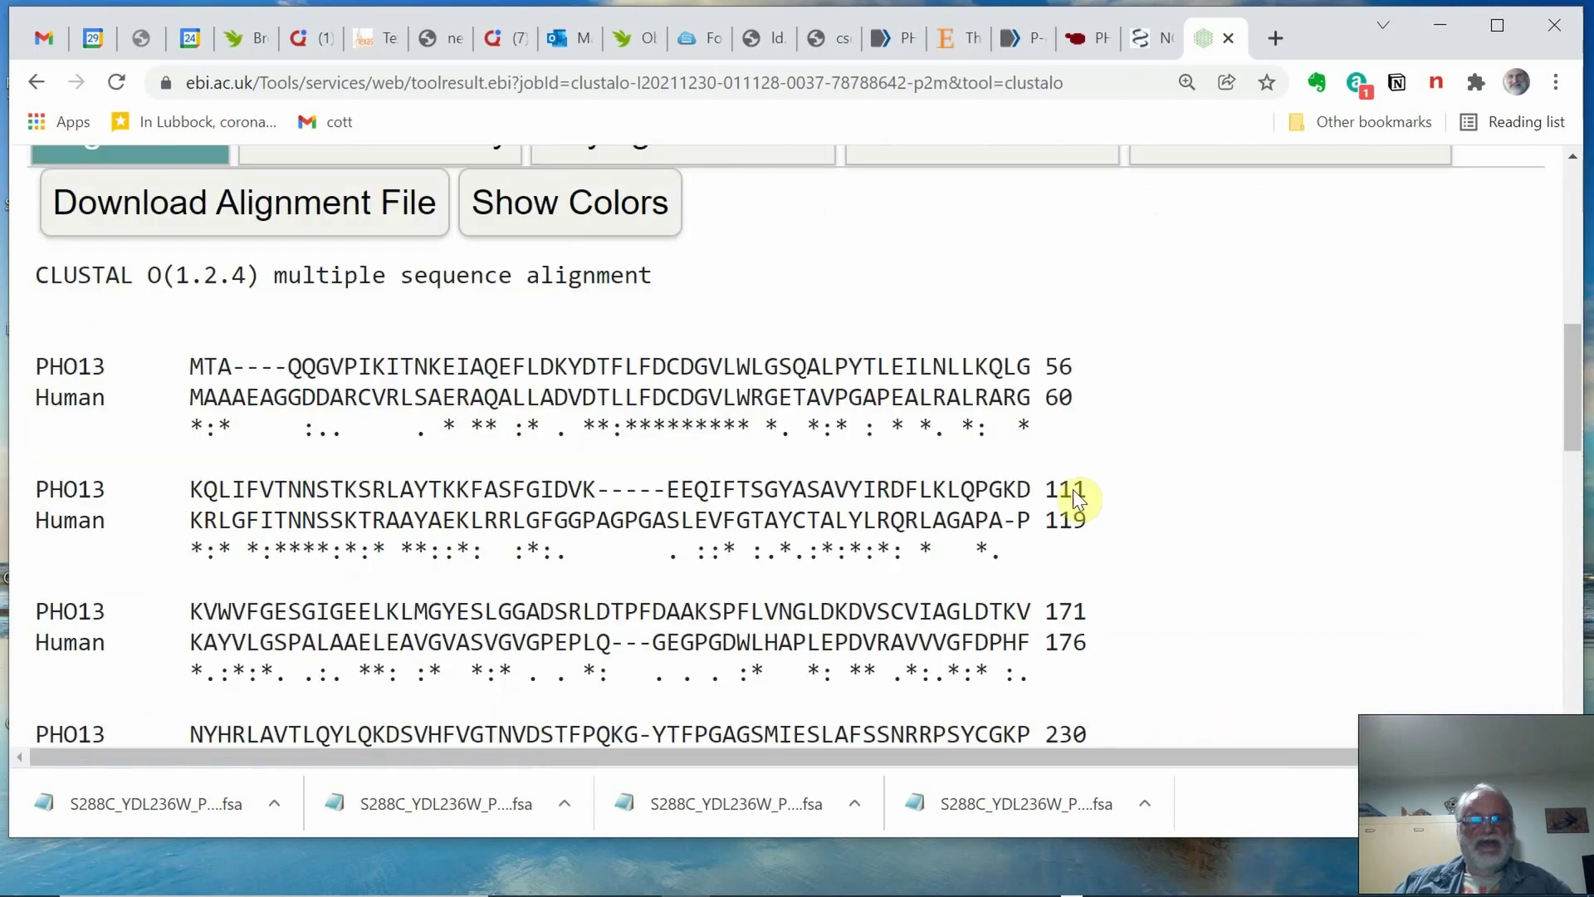
pyautogui.doubleClick(214, 412)
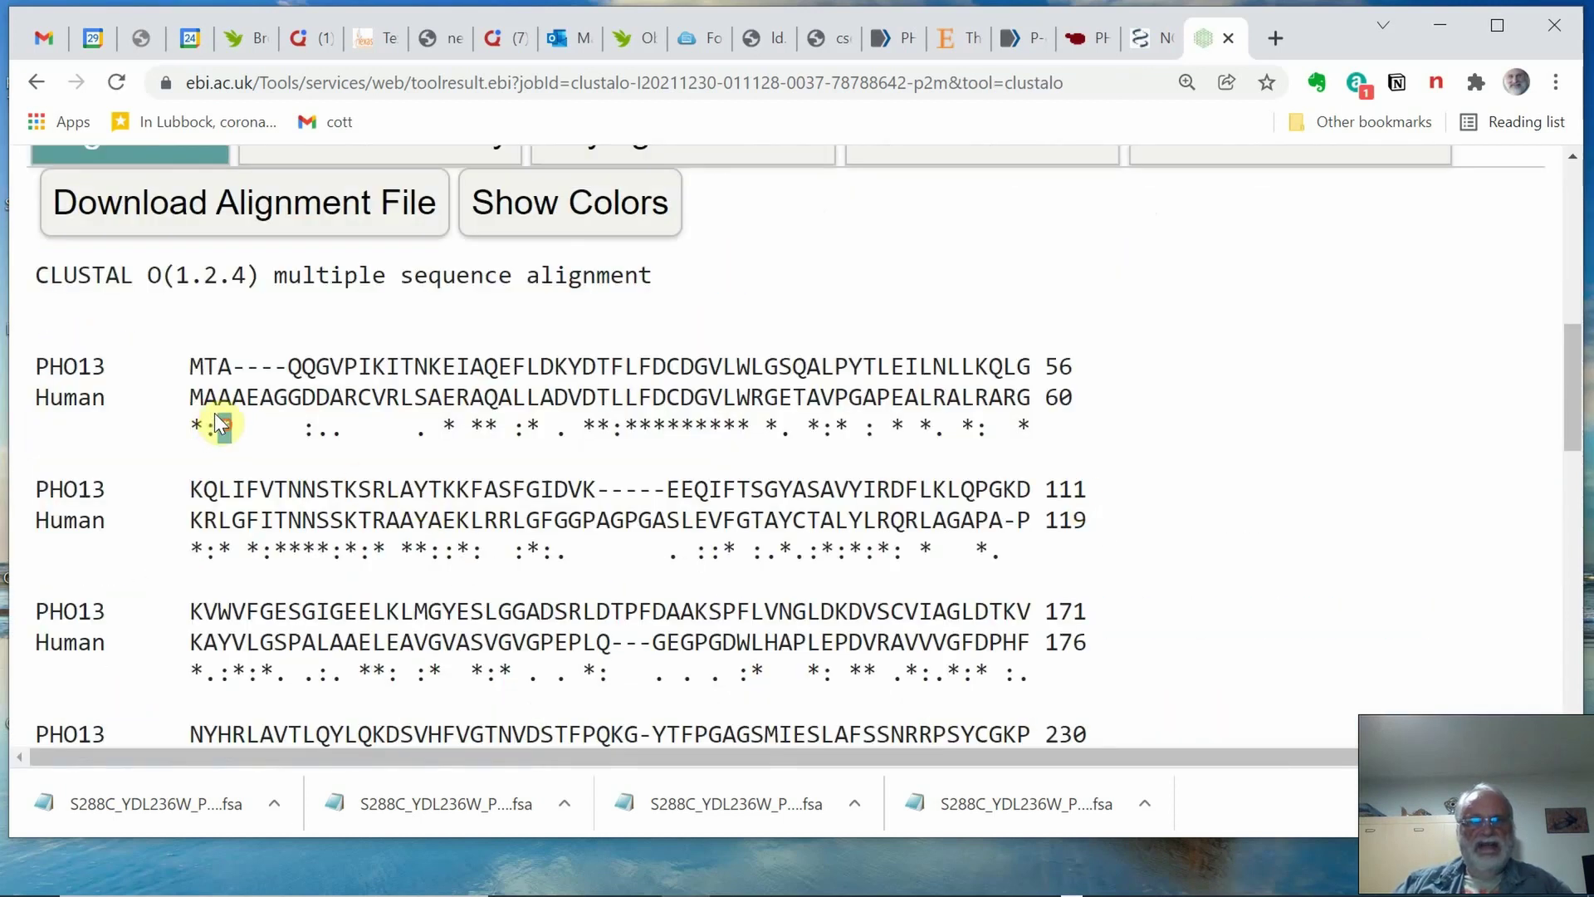
pyautogui.click(656, 415)
pyautogui.moveTo(658, 417); pyautogui.dragTo(721, 423)
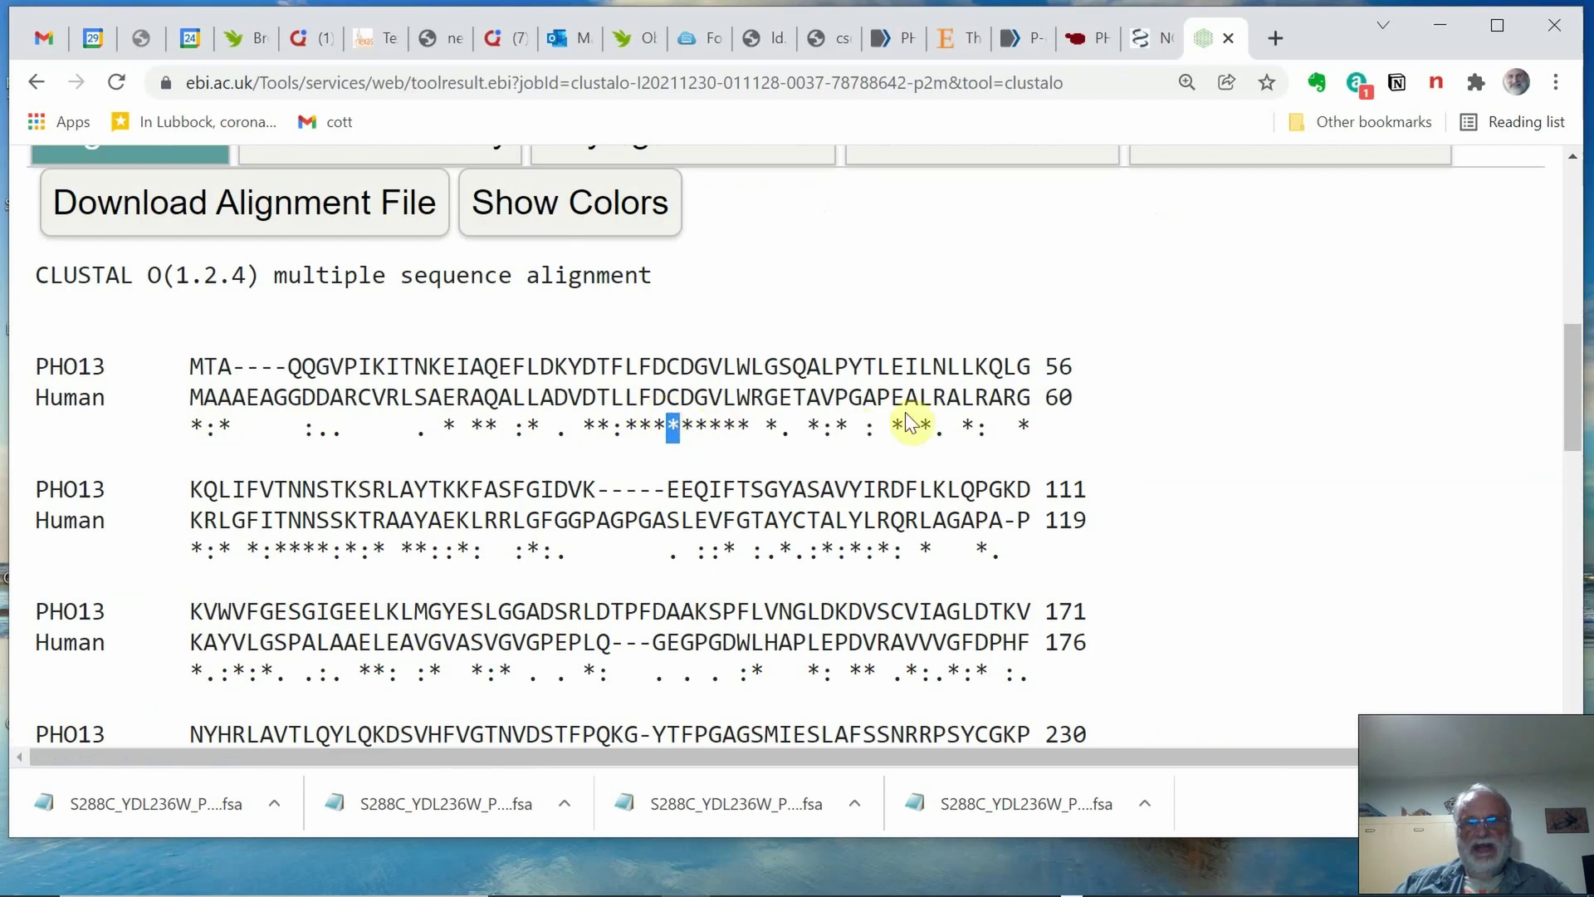
pyautogui.click(959, 419)
# - Highlight the ALRARG asterisk, a colon, a period and an unconserved blank stretch
pyautogui.doubleClick(965, 423)
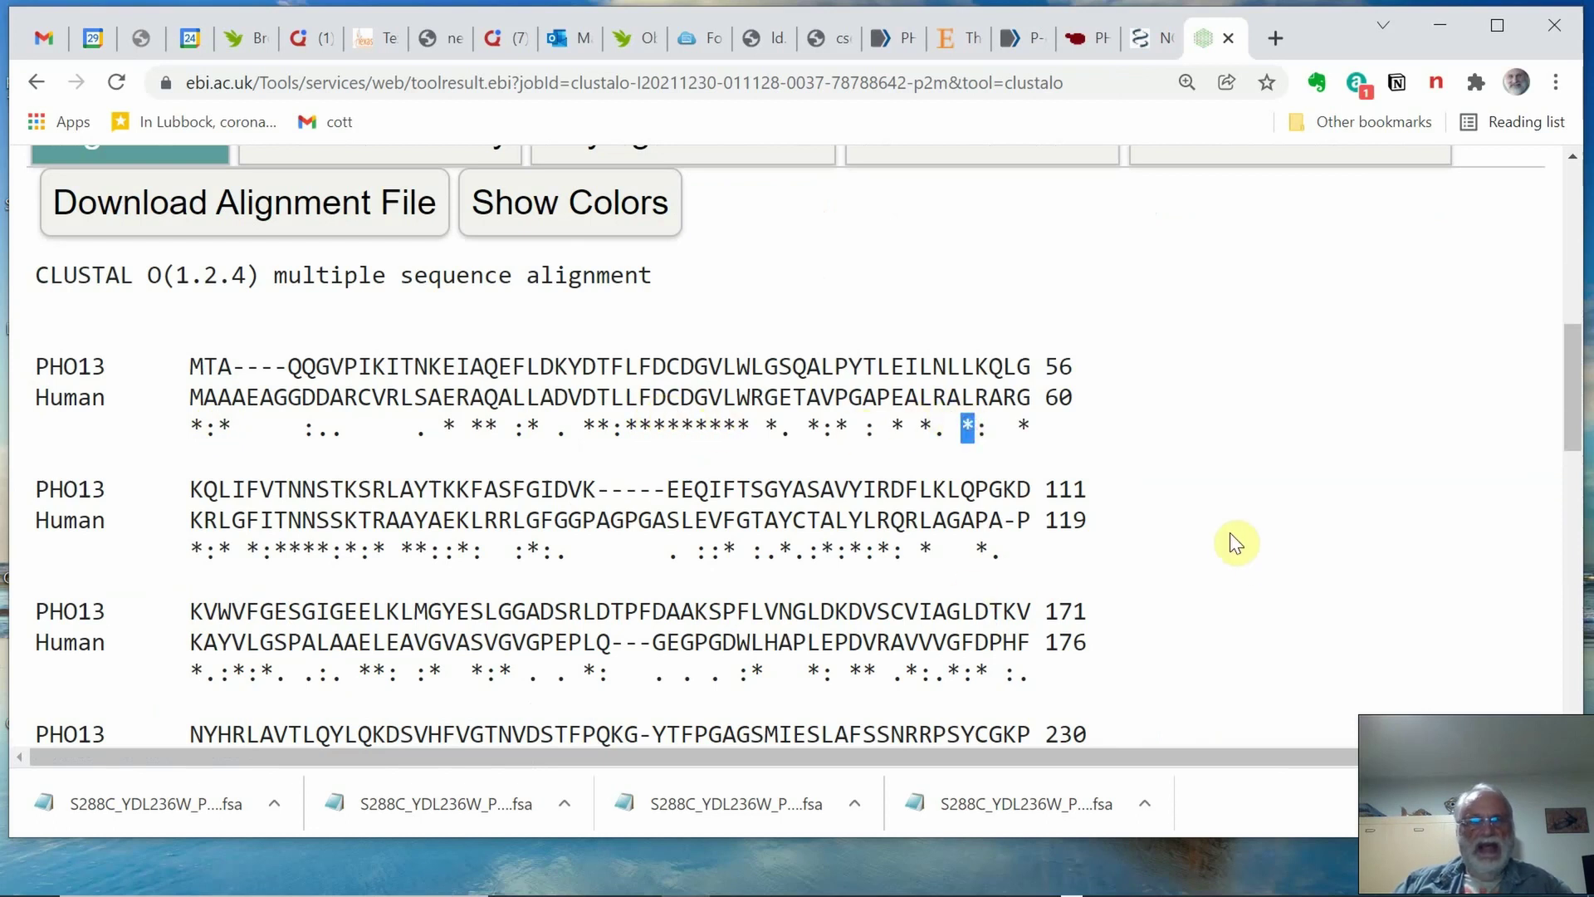
pyautogui.click(288, 412)
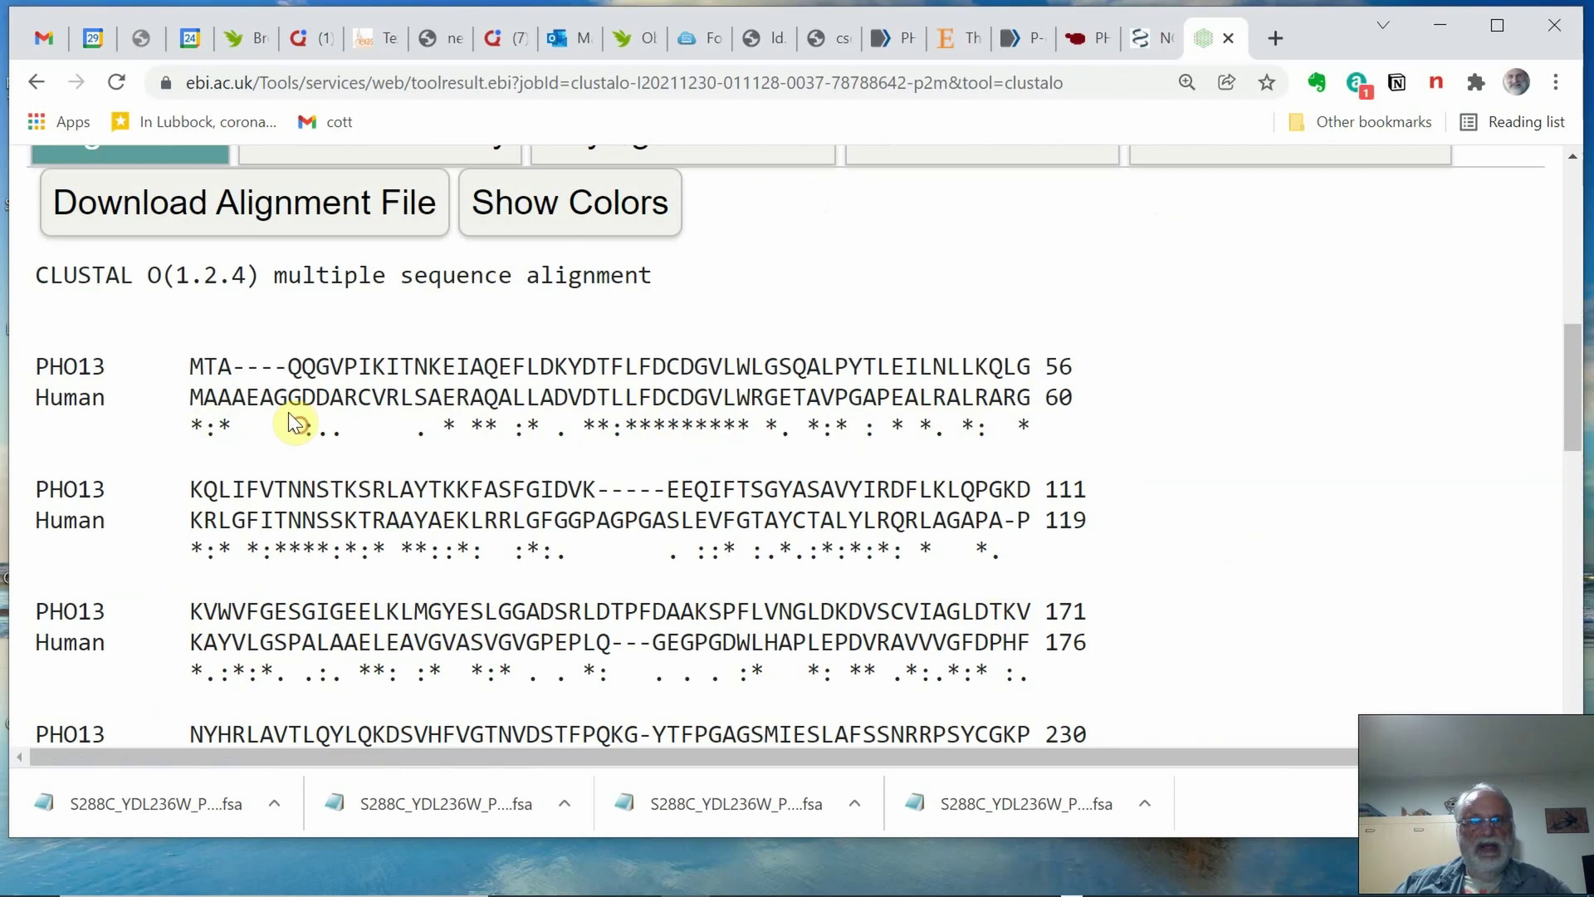
pyautogui.doubleClick(306, 424)
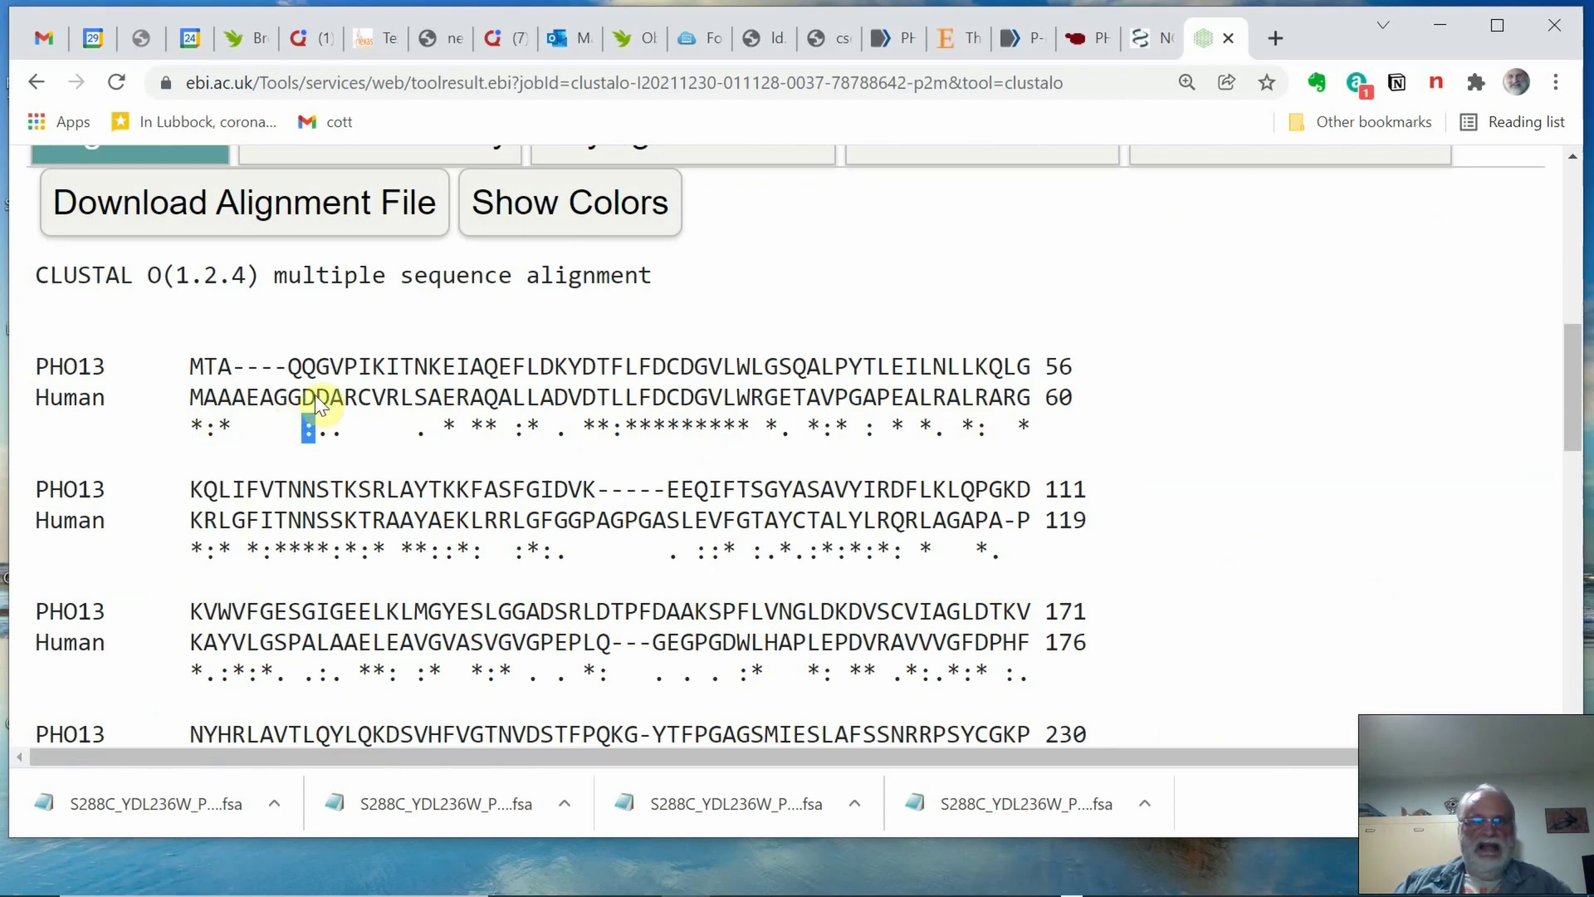
pyautogui.click(327, 427)
pyautogui.moveTo(327, 428); pyautogui.dragTo(342, 428)
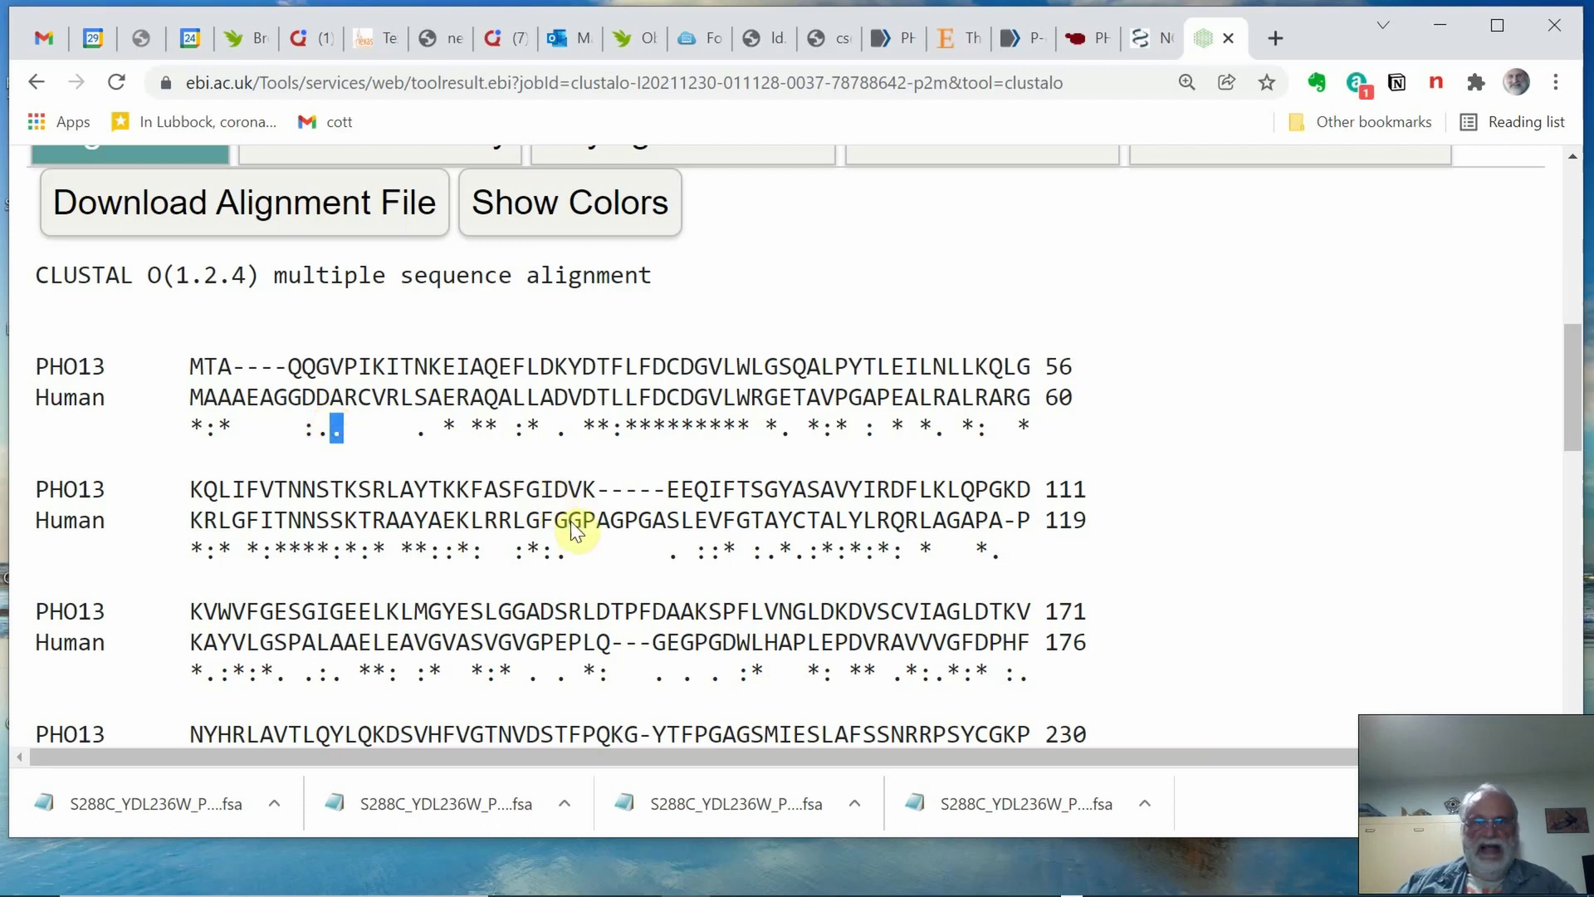
pyautogui.click(359, 421)
pyautogui.moveTo(365, 423); pyautogui.dragTo(396, 428)
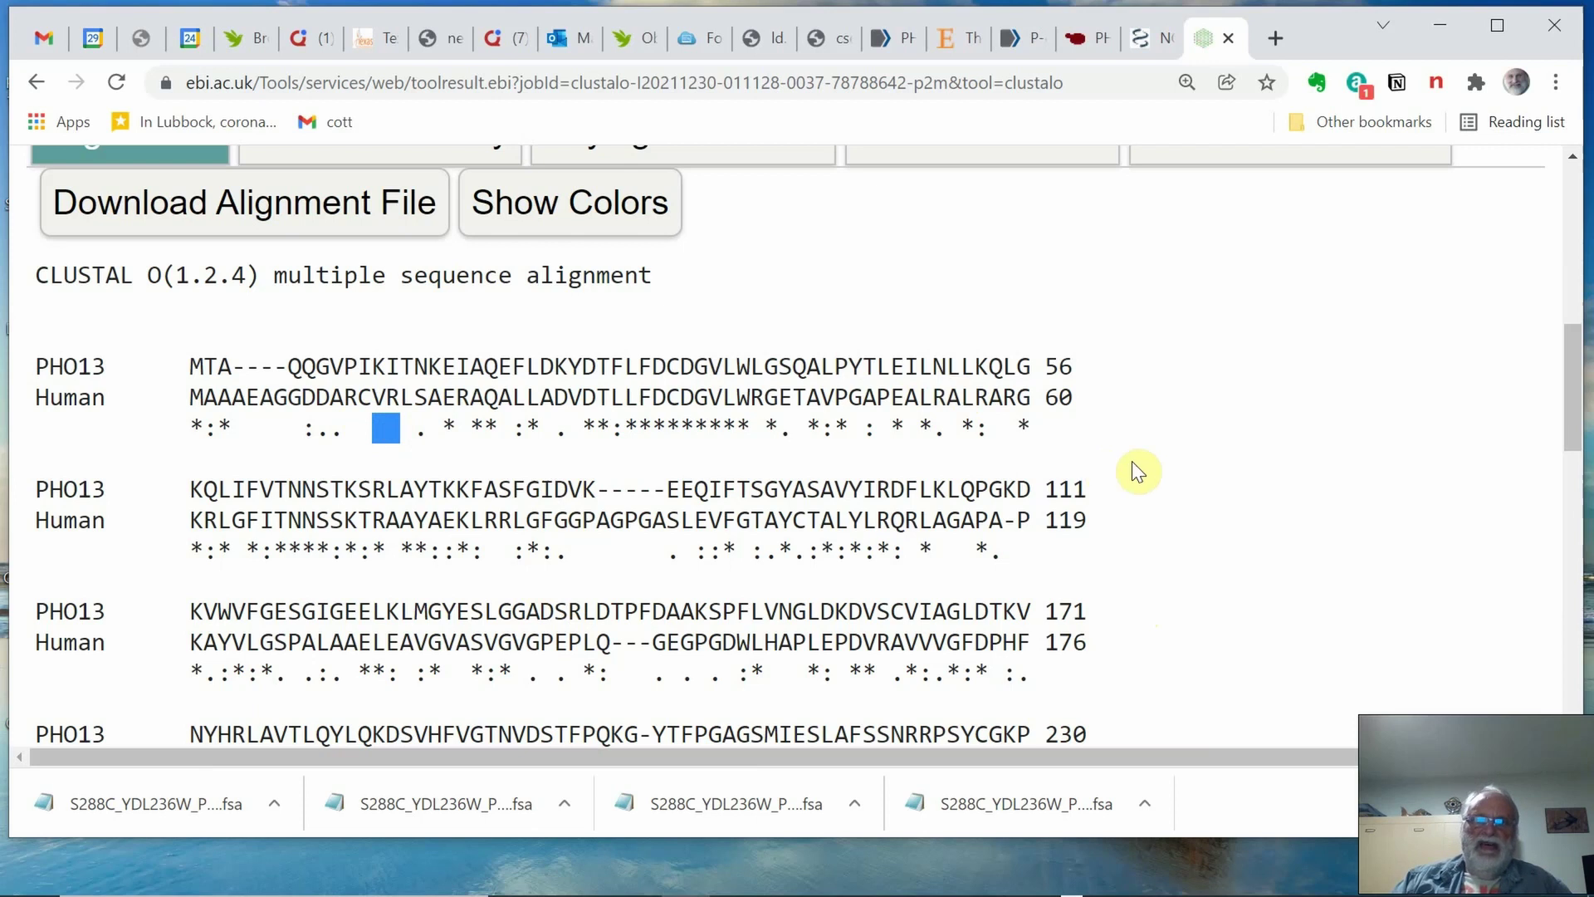
pyautogui.click(1145, 413)
# - Scroll back up to the Download Alignment File button
pyautogui.scroll(-2, 1143, 410)
pyautogui.scroll(1, 1143, 410)
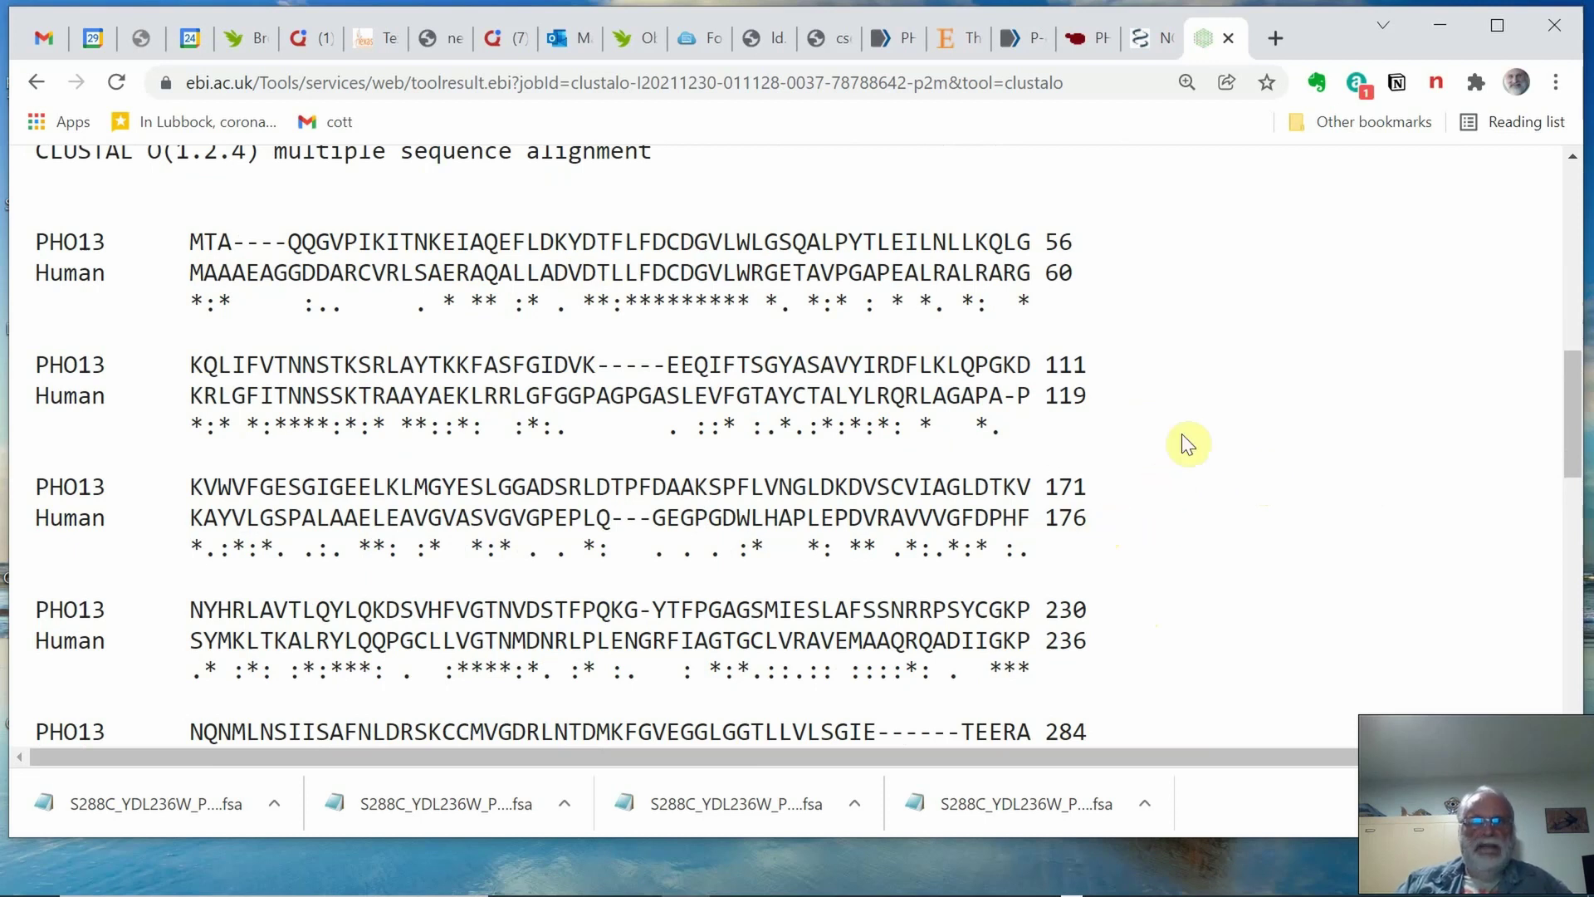
pyautogui.scroll(1, 1183, 435)
pyautogui.scroll(2, 1172, 359)
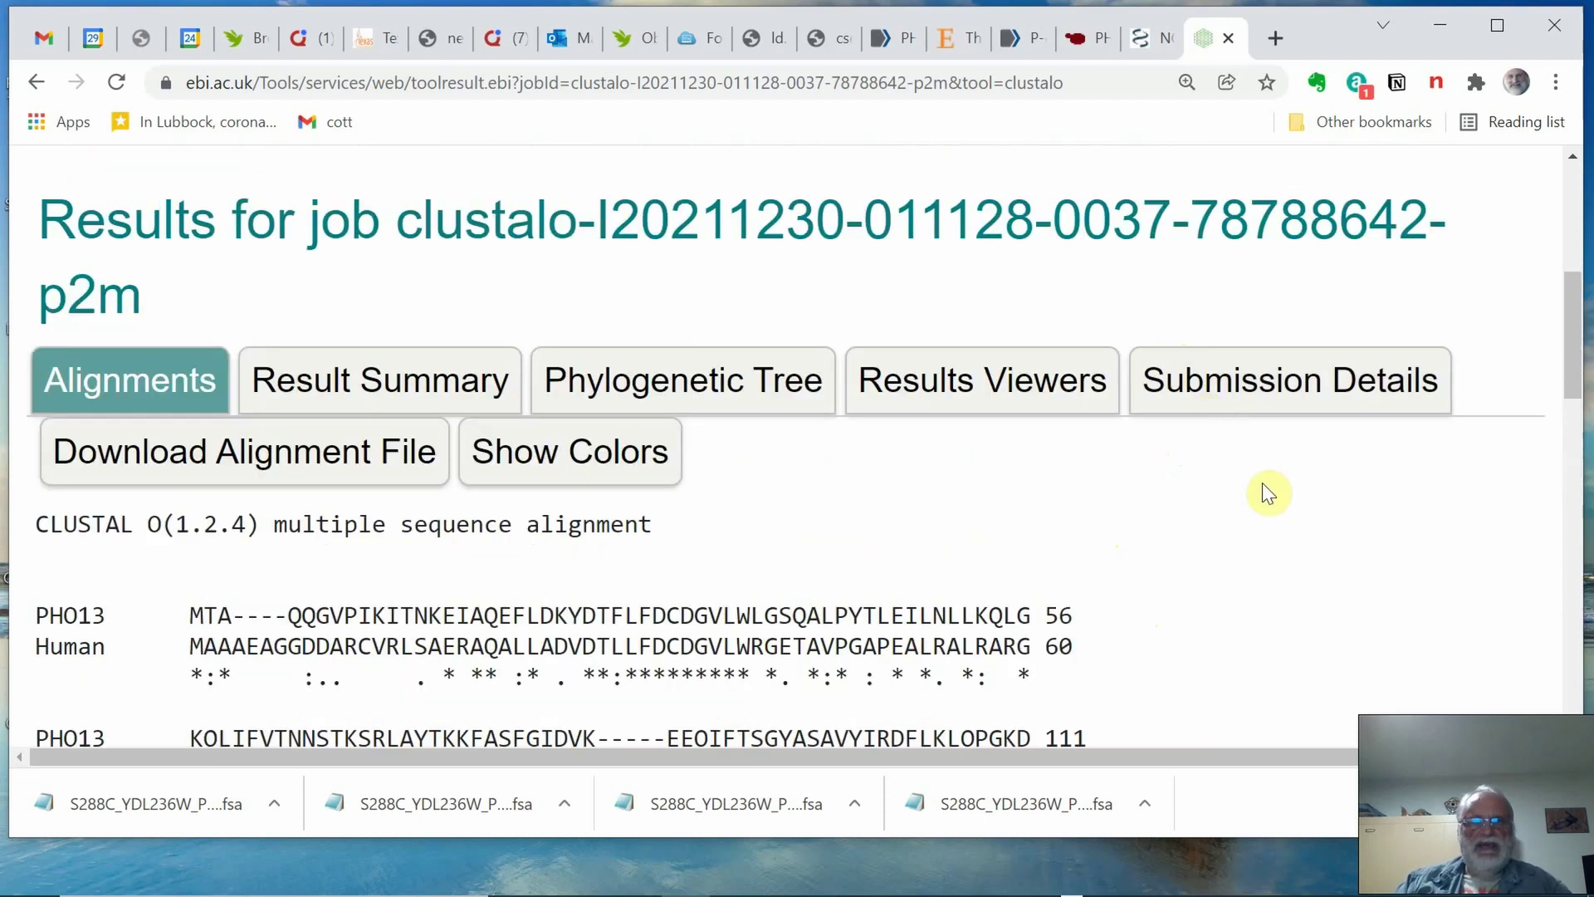
pyautogui.scroll(-2, 1254, 475)
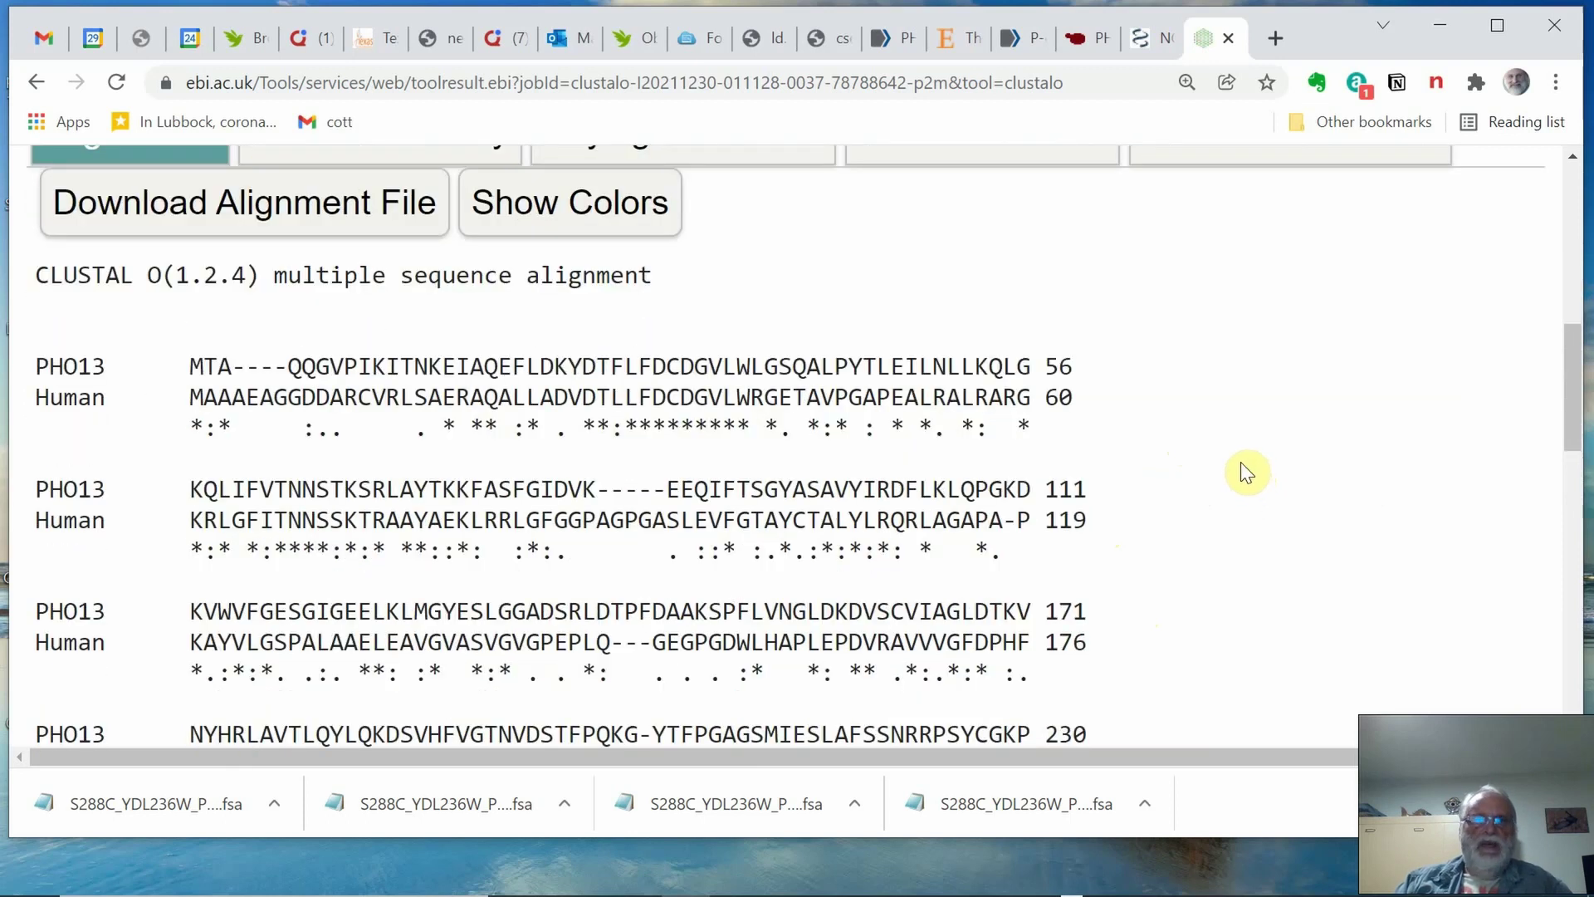
pyautogui.scroll(1, 1235, 462)
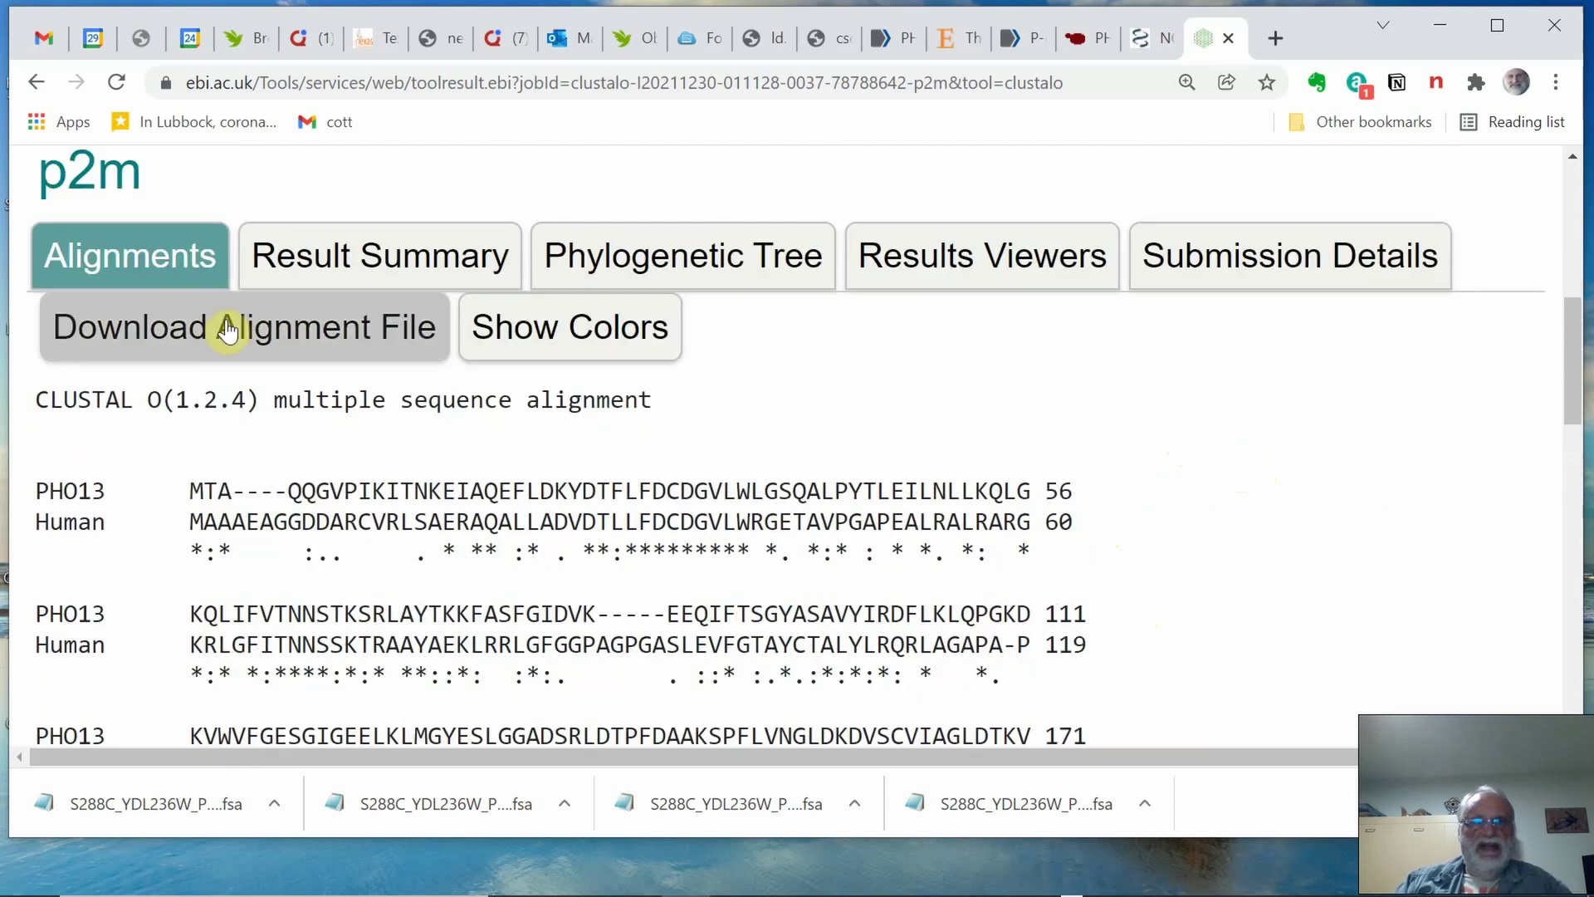
# - Open the raw alignment text, select it from the CLUSTAL header down, and bring up empty Notepad
pyautogui.click(288, 339)
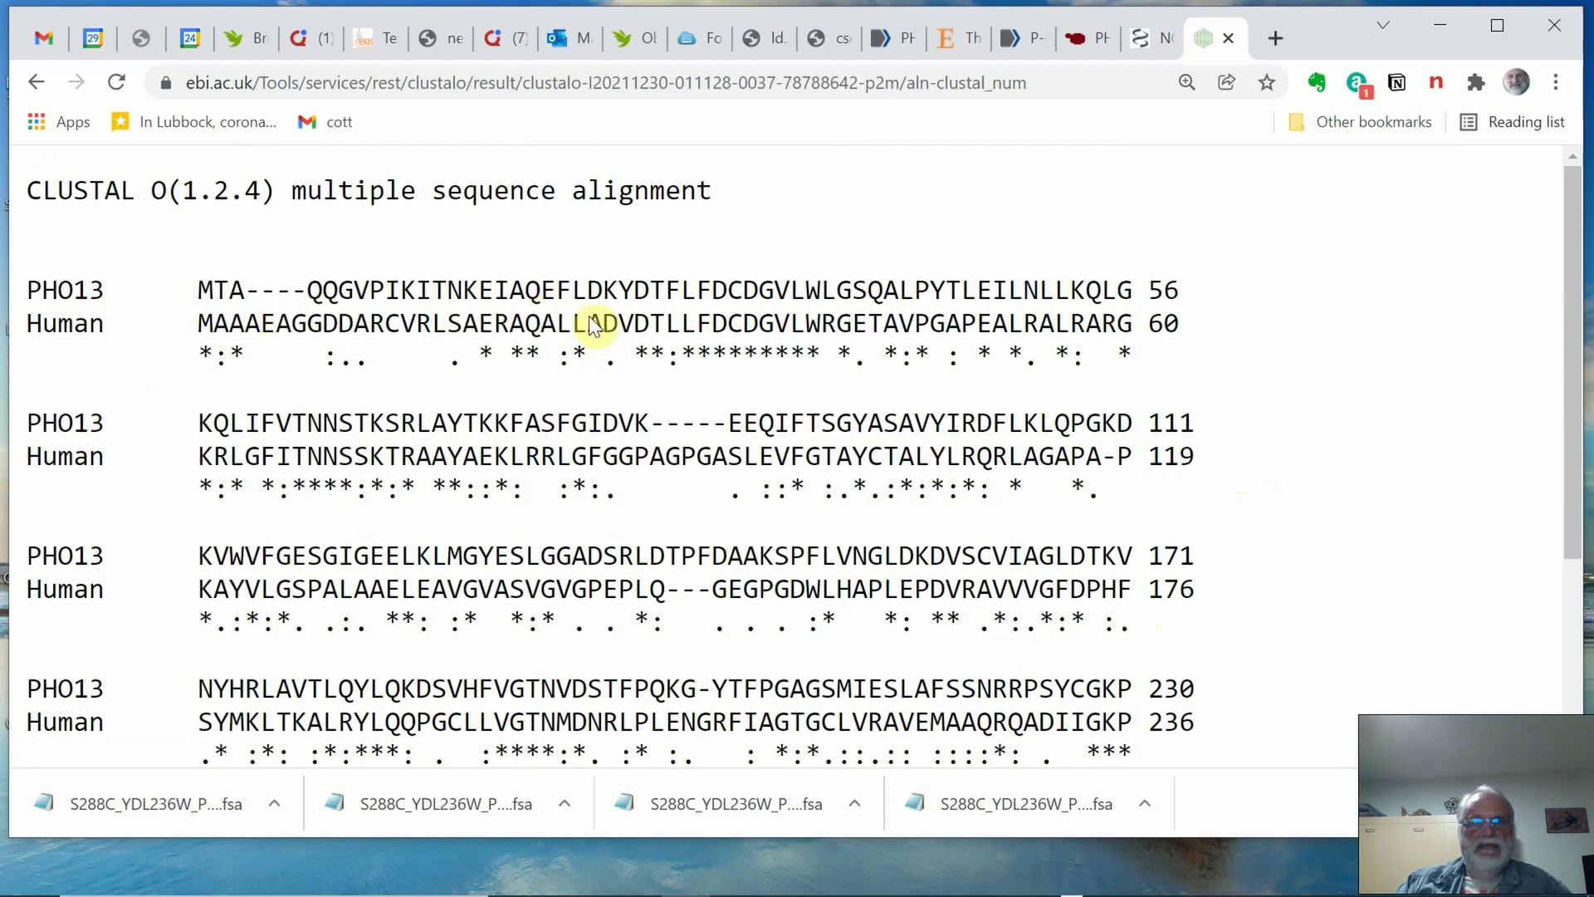
pyautogui.scroll(-4, 985, 440)
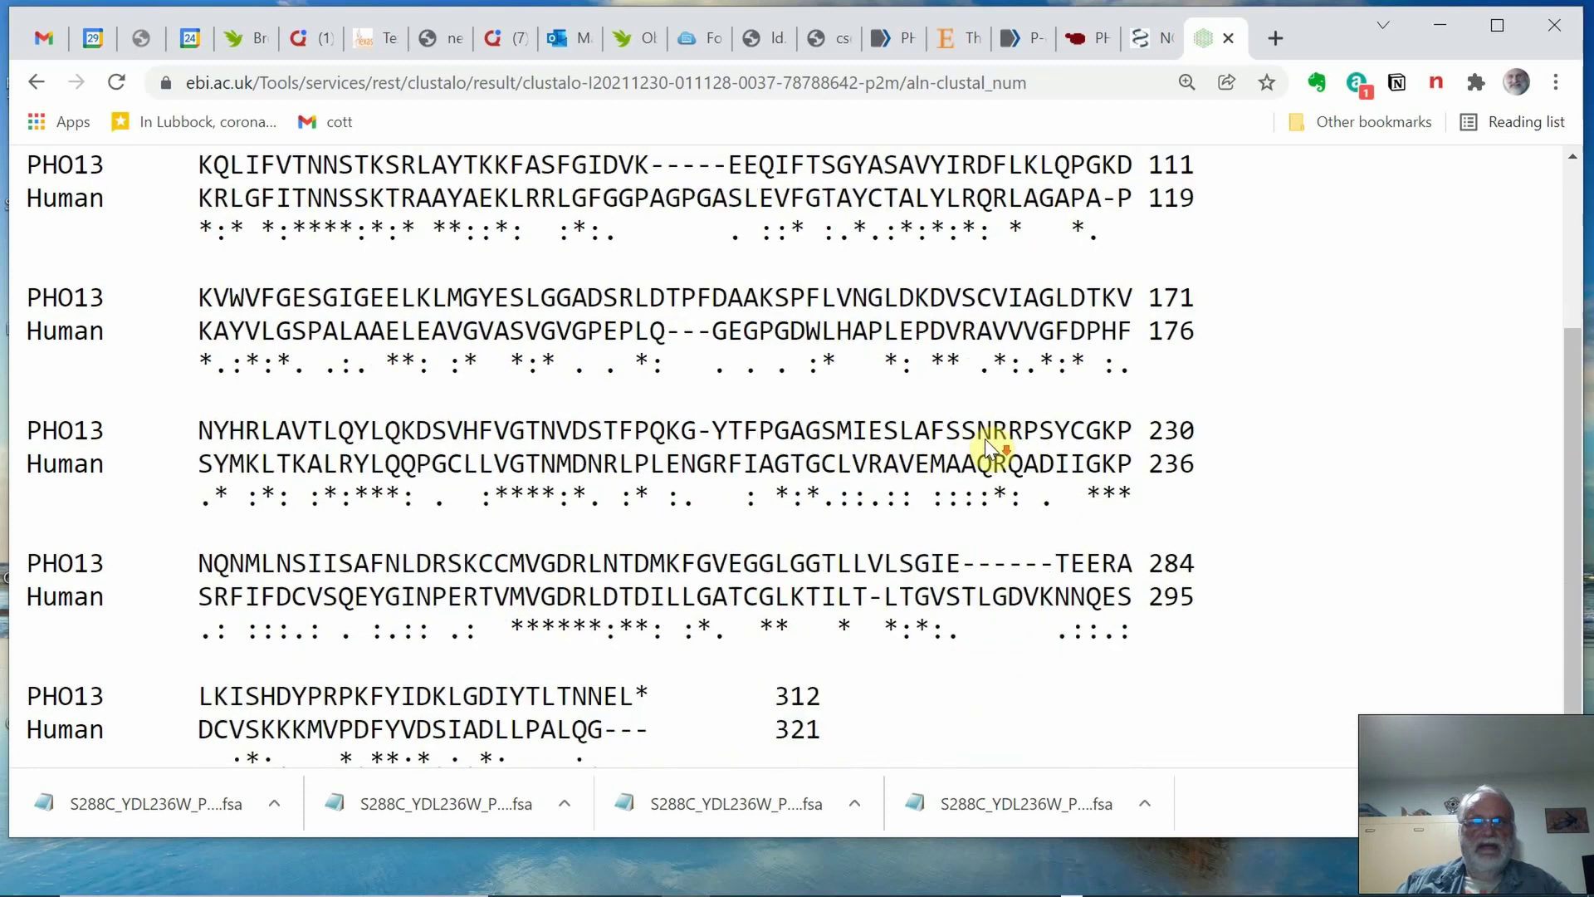
pyautogui.scroll(4, 960, 580)
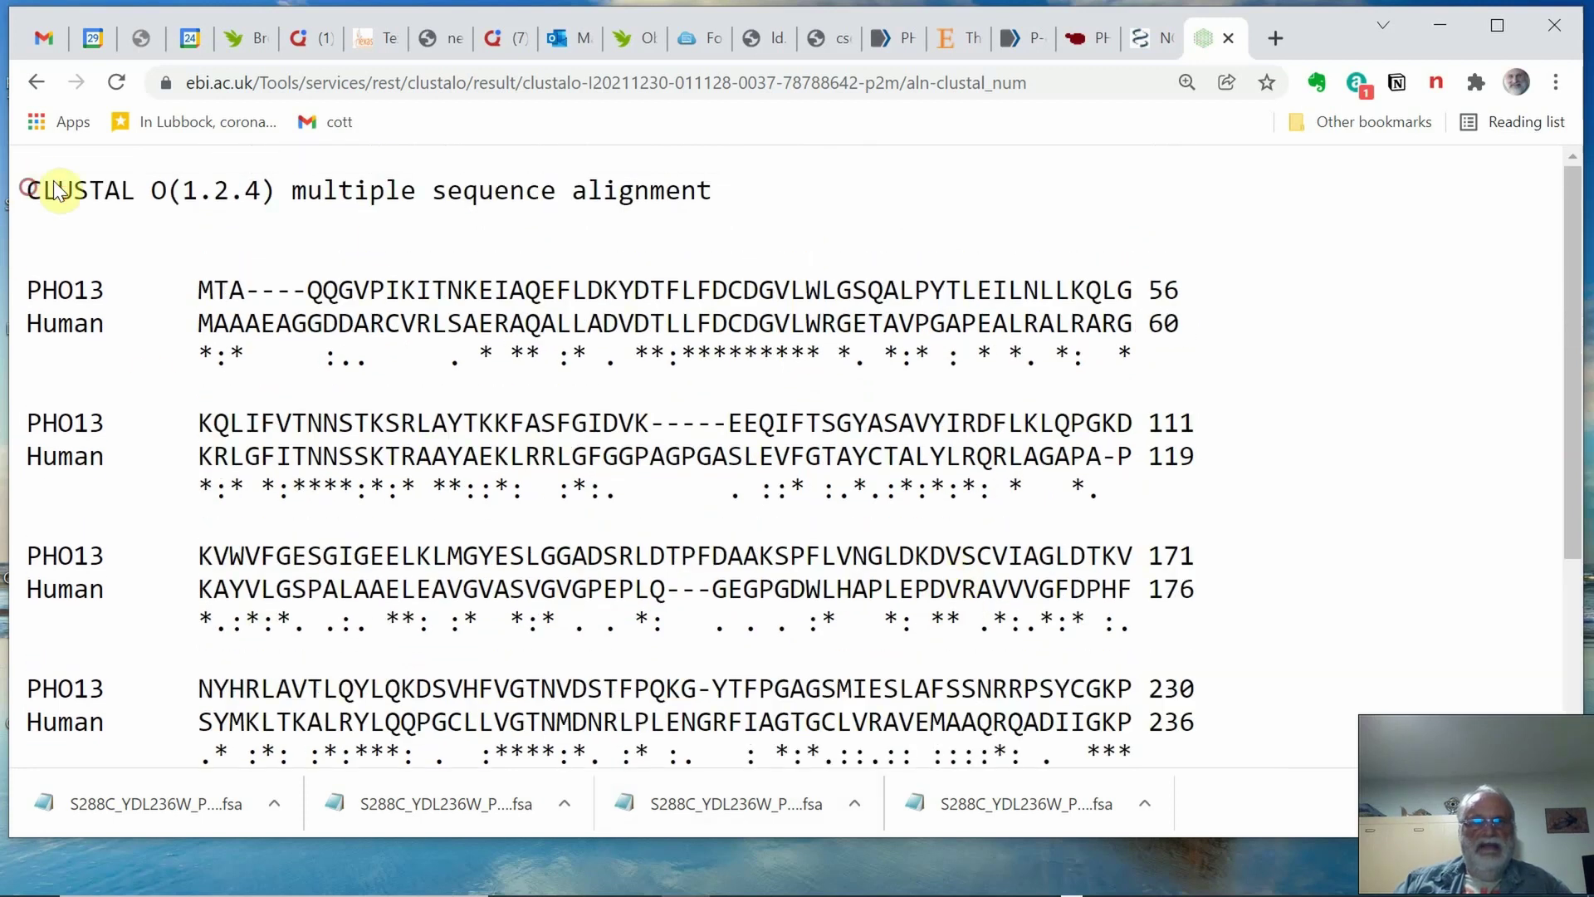
pyautogui.moveTo(25, 187); pyautogui.dragTo(875, 815)
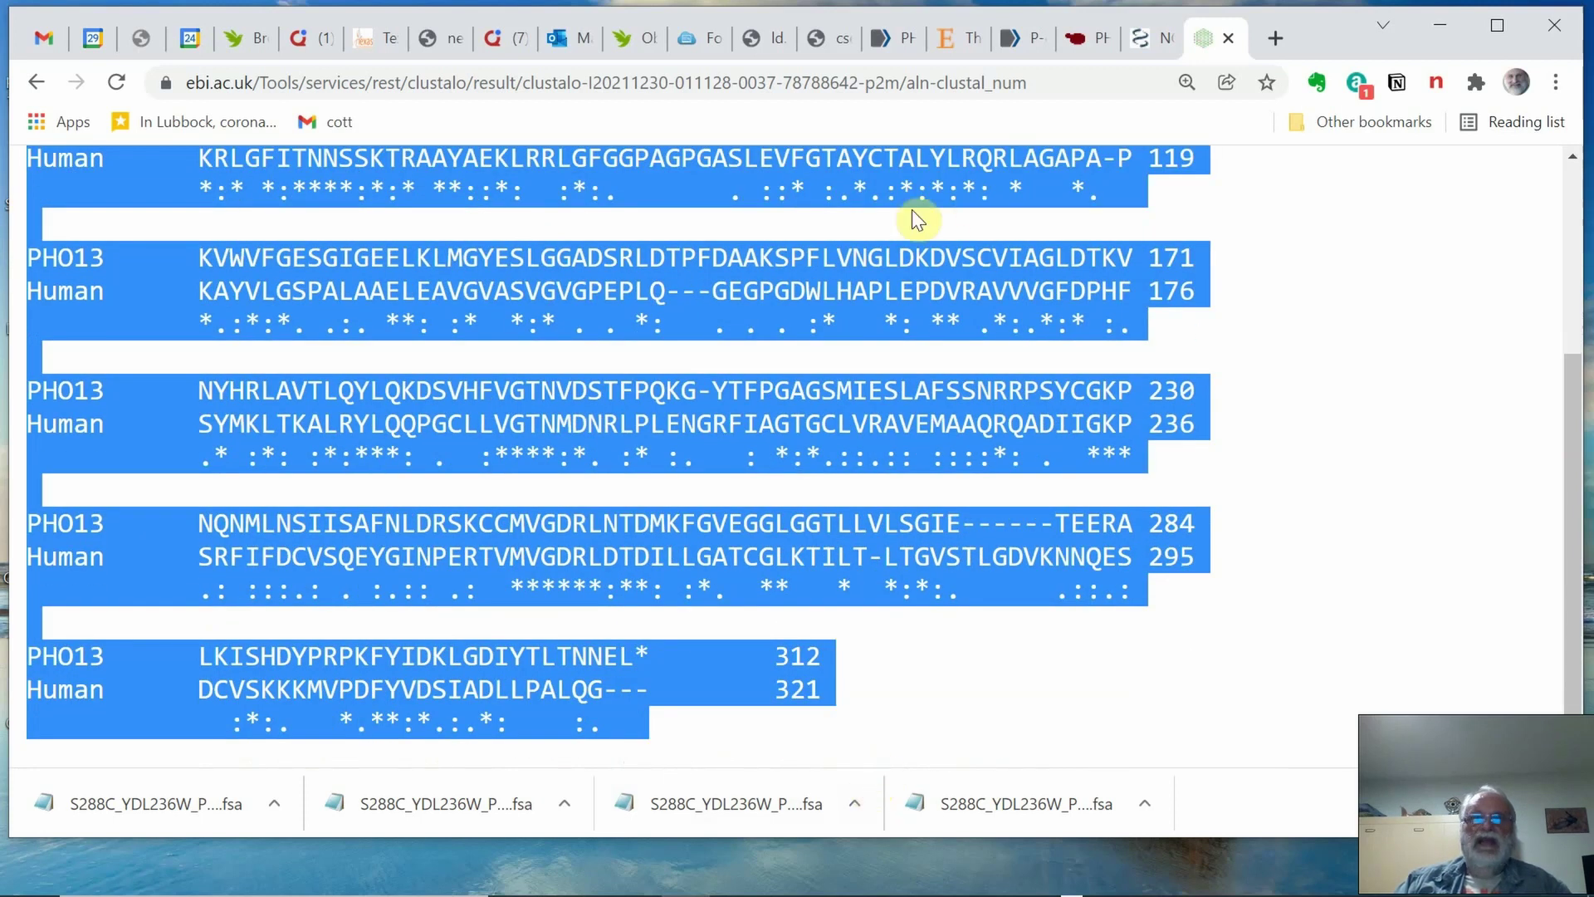
pyautogui.click(3, 7)
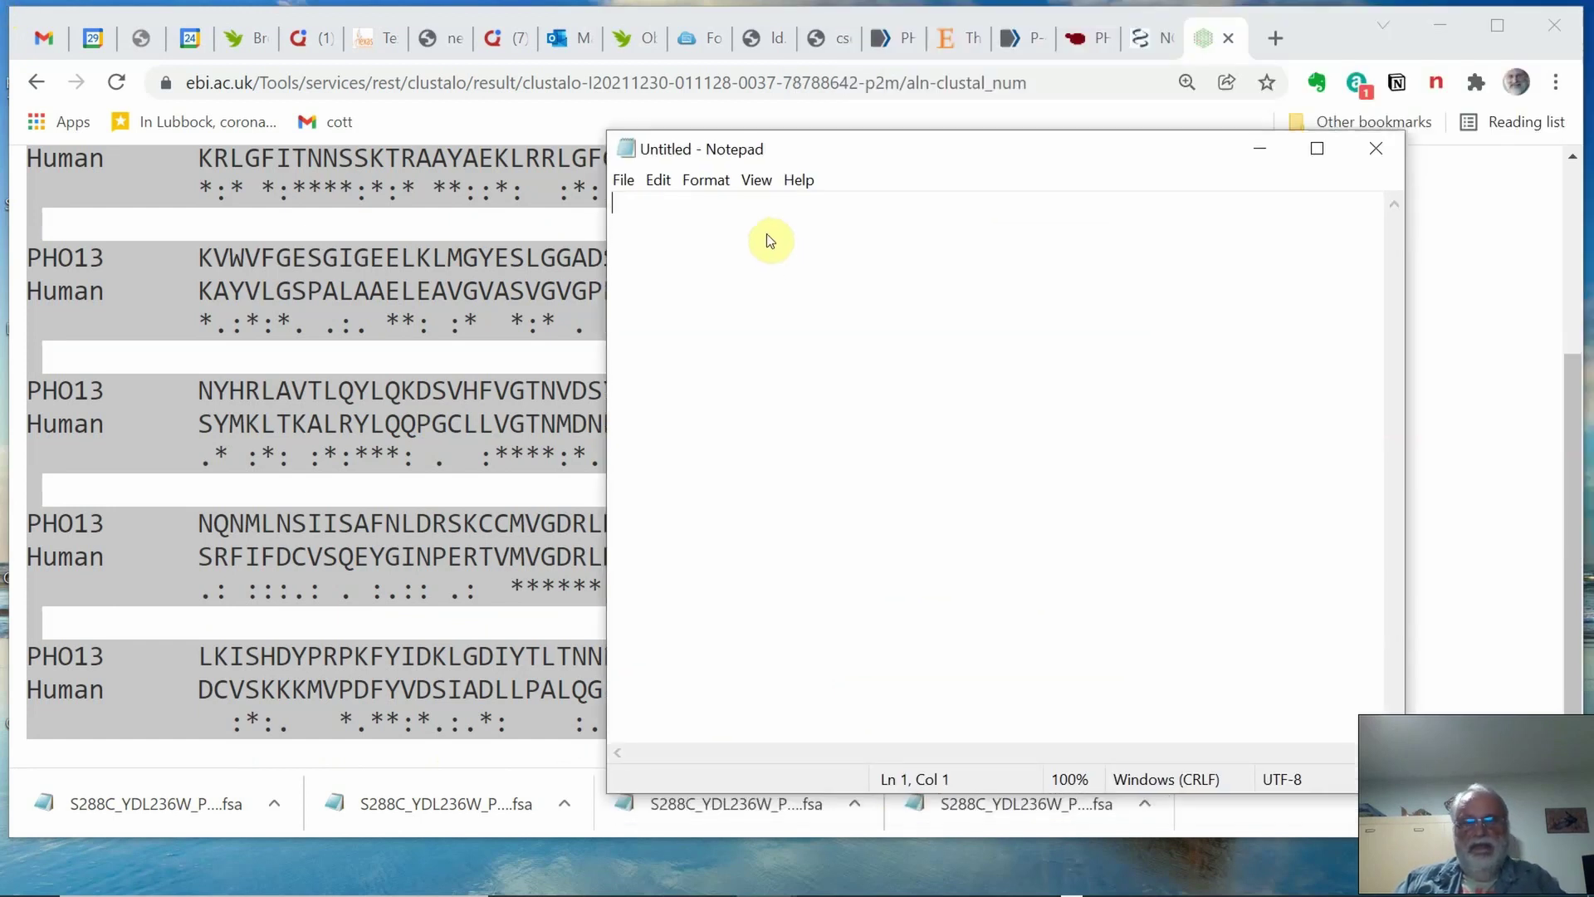
# - Cut the accidentally pasted Human PGP sequence out of the Notepad document
pyautogui.hotkey('ctrl', 'v')
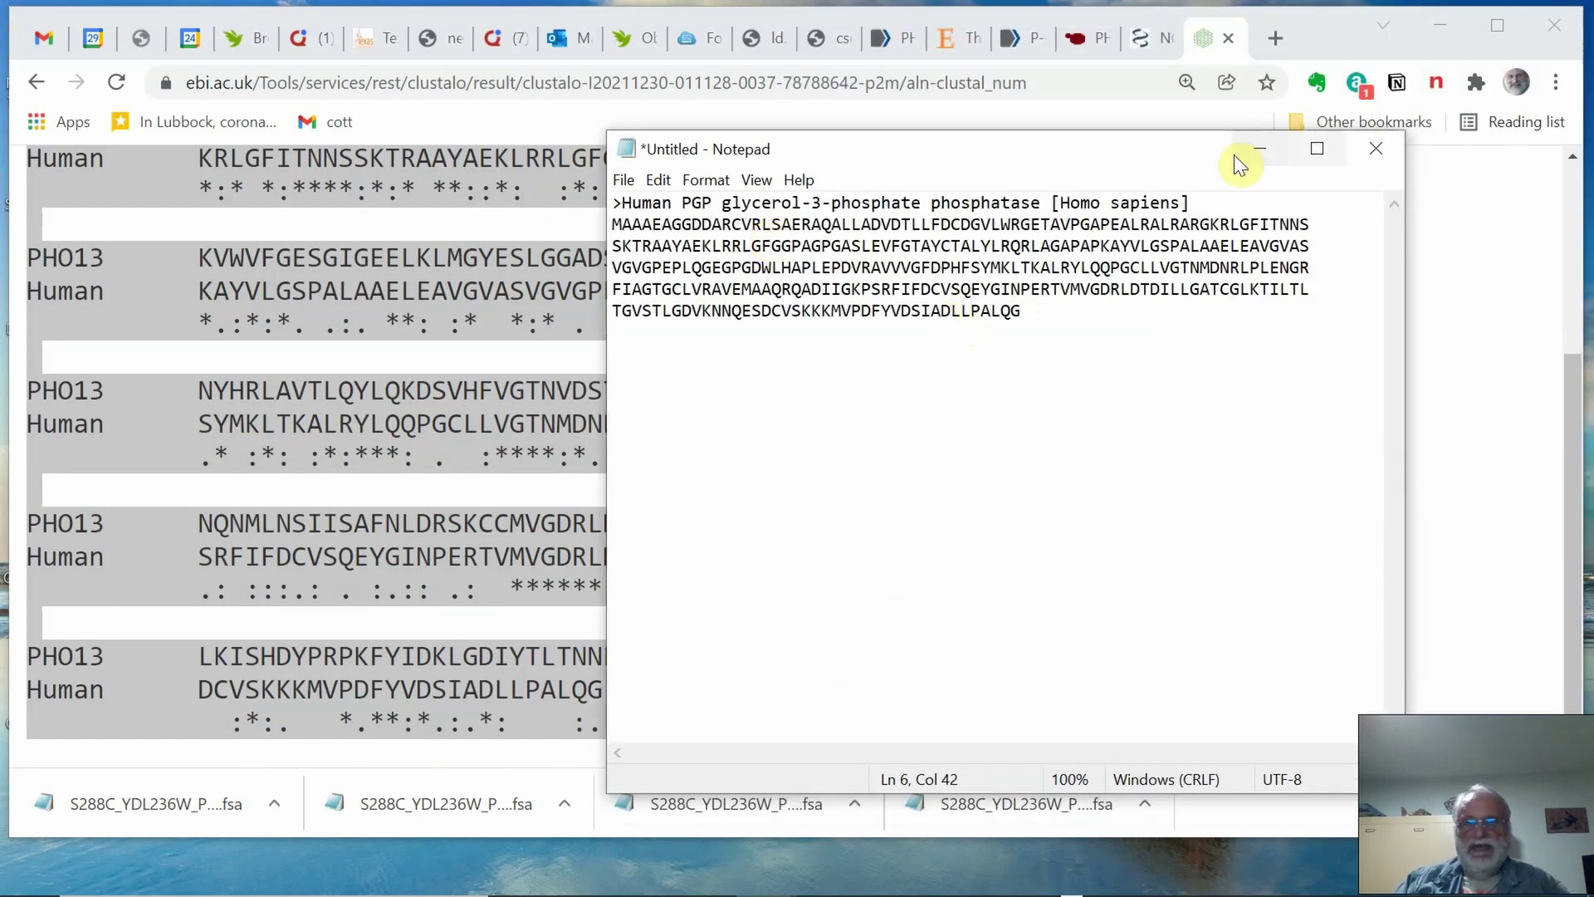
pyautogui.click(1375, 151)
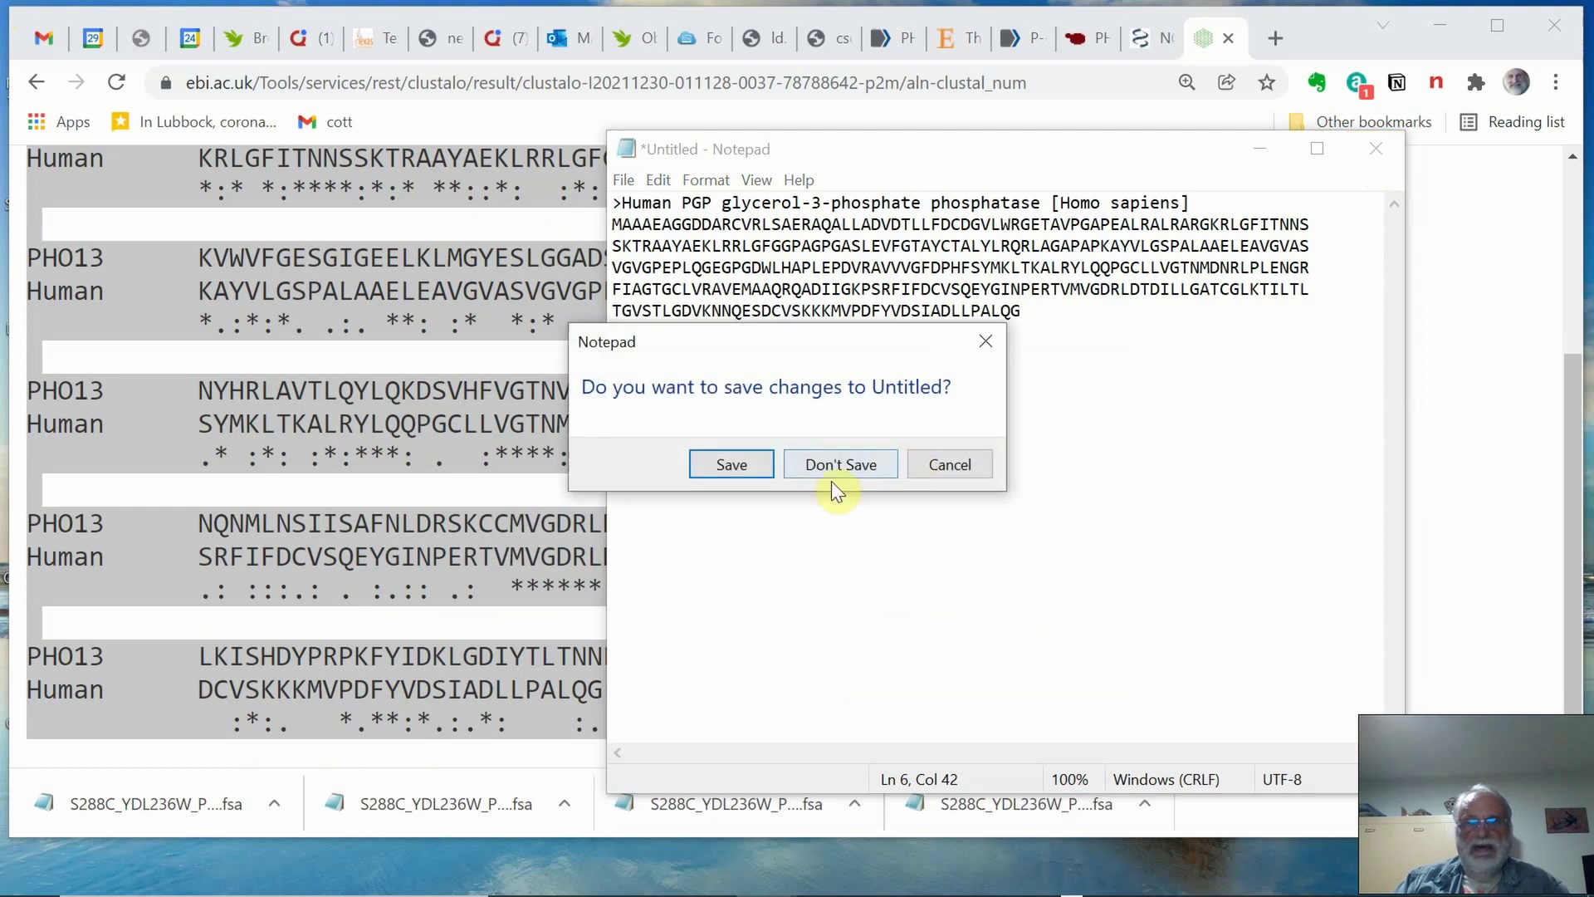
pyautogui.click(938, 465)
pyautogui.moveTo(1022, 312); pyautogui.dragTo(581, 169)
pyautogui.hotkey('ctrl', 'x')
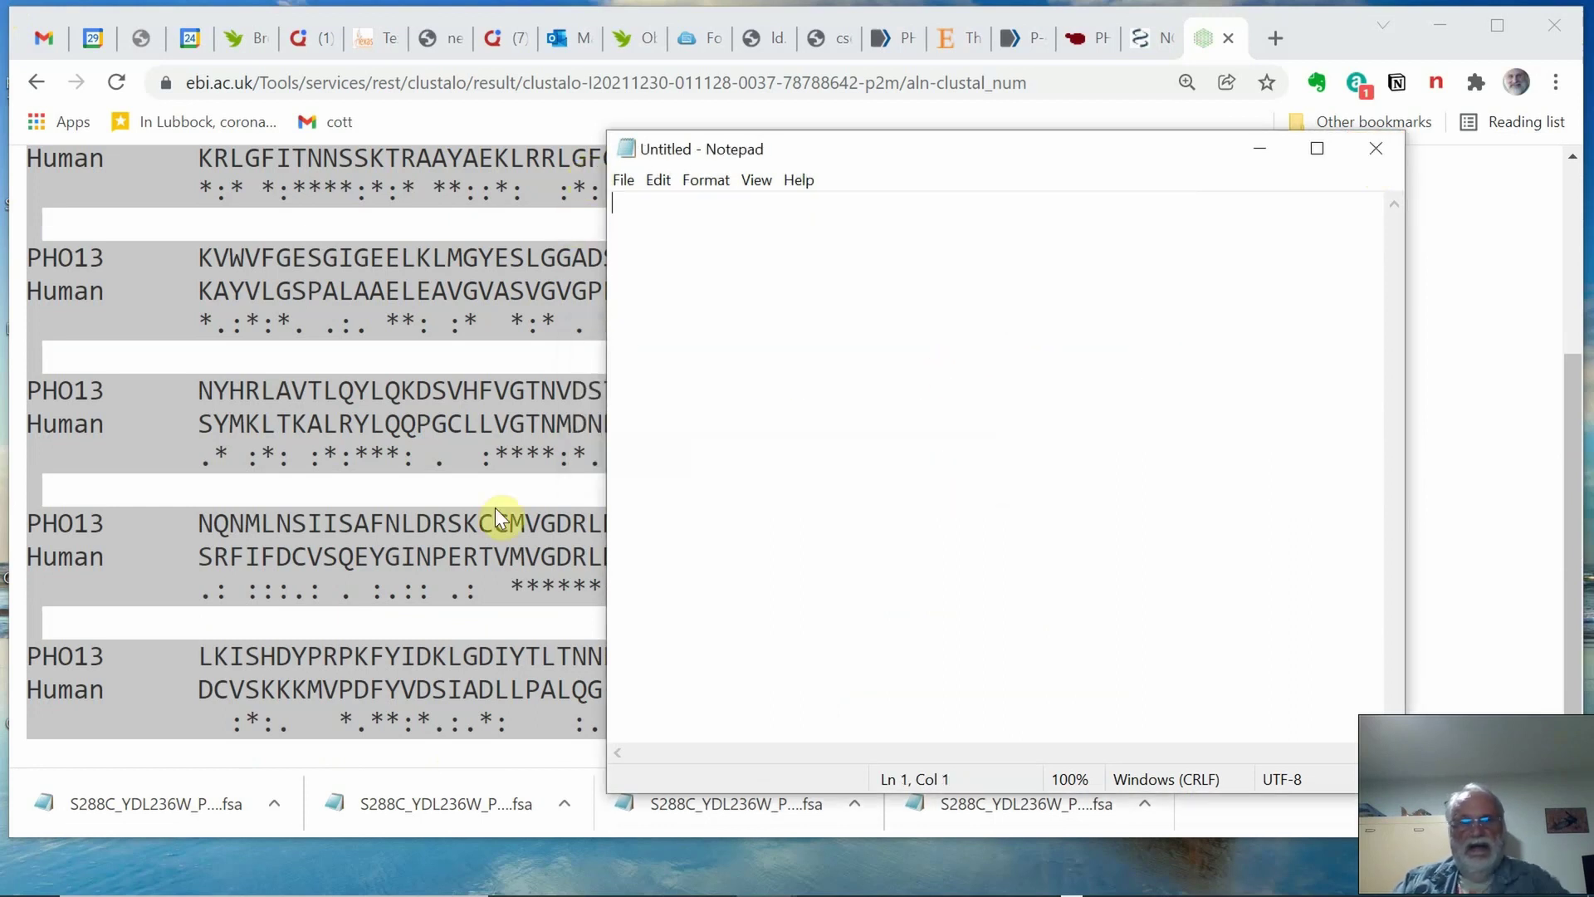
# - Copy the selected alignment text in the browser and paste it into Notepad
pyautogui.click(945, 131)
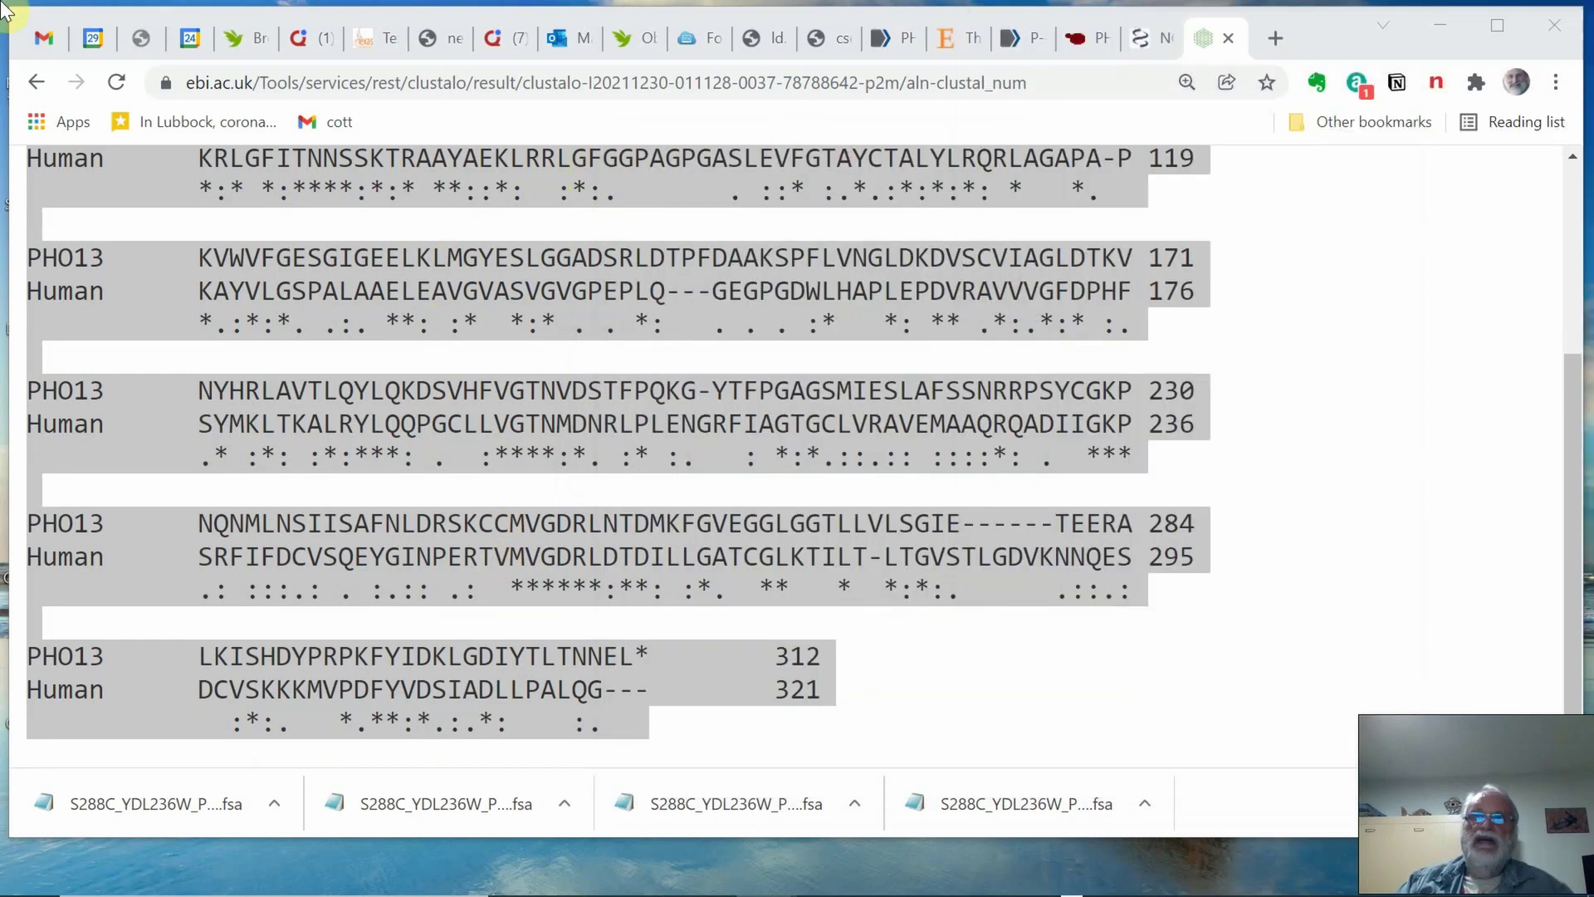
pyautogui.rightClick(664, 290)
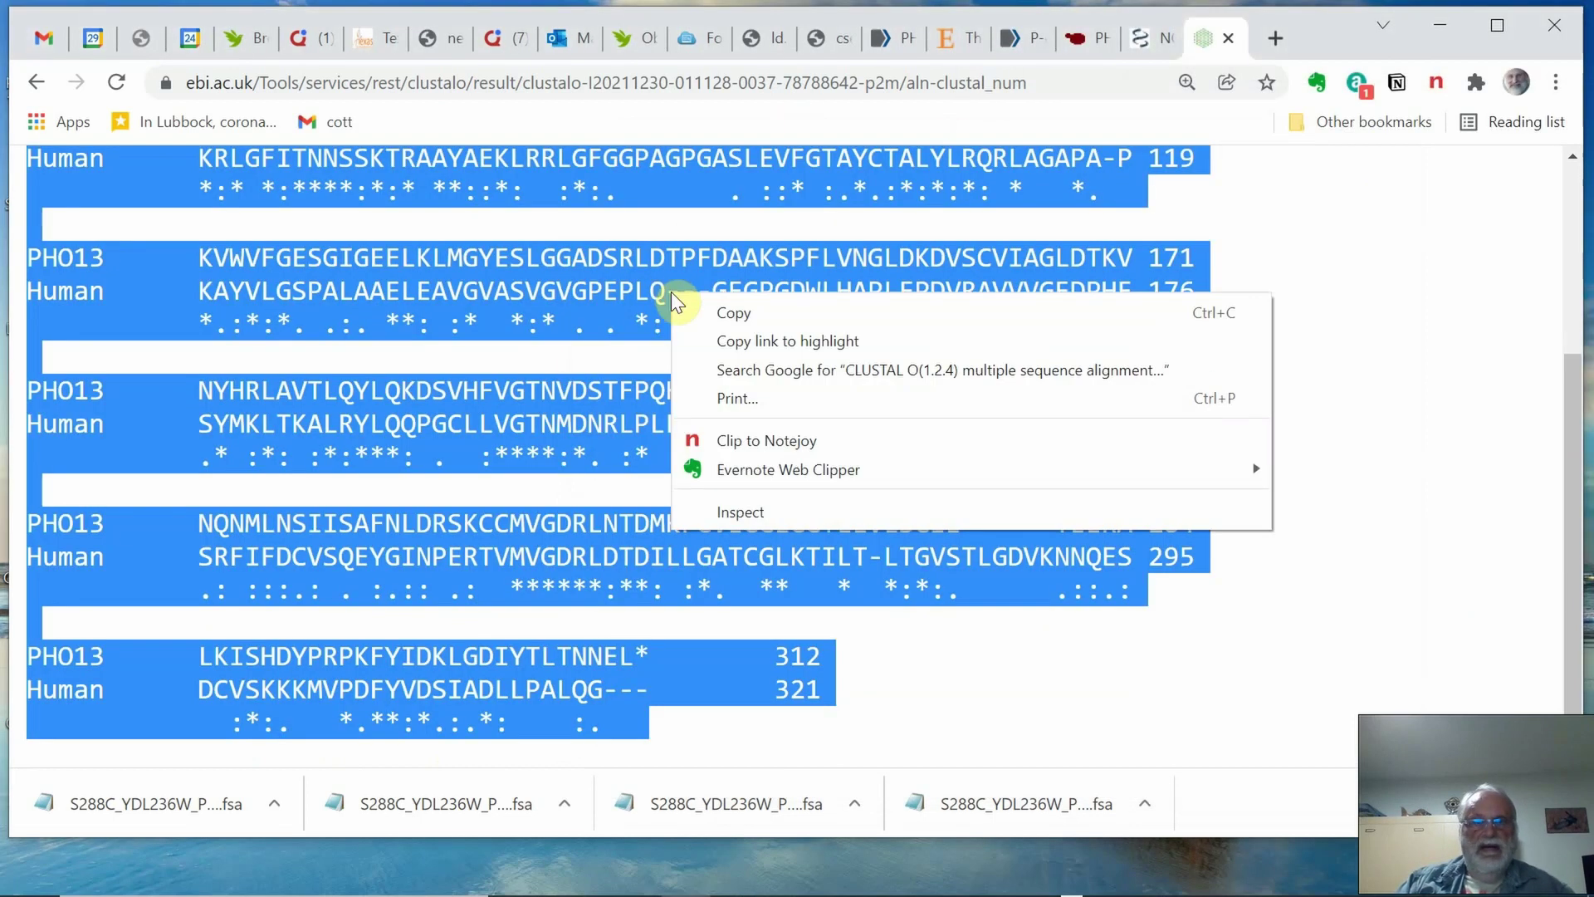
pyautogui.click(775, 312)
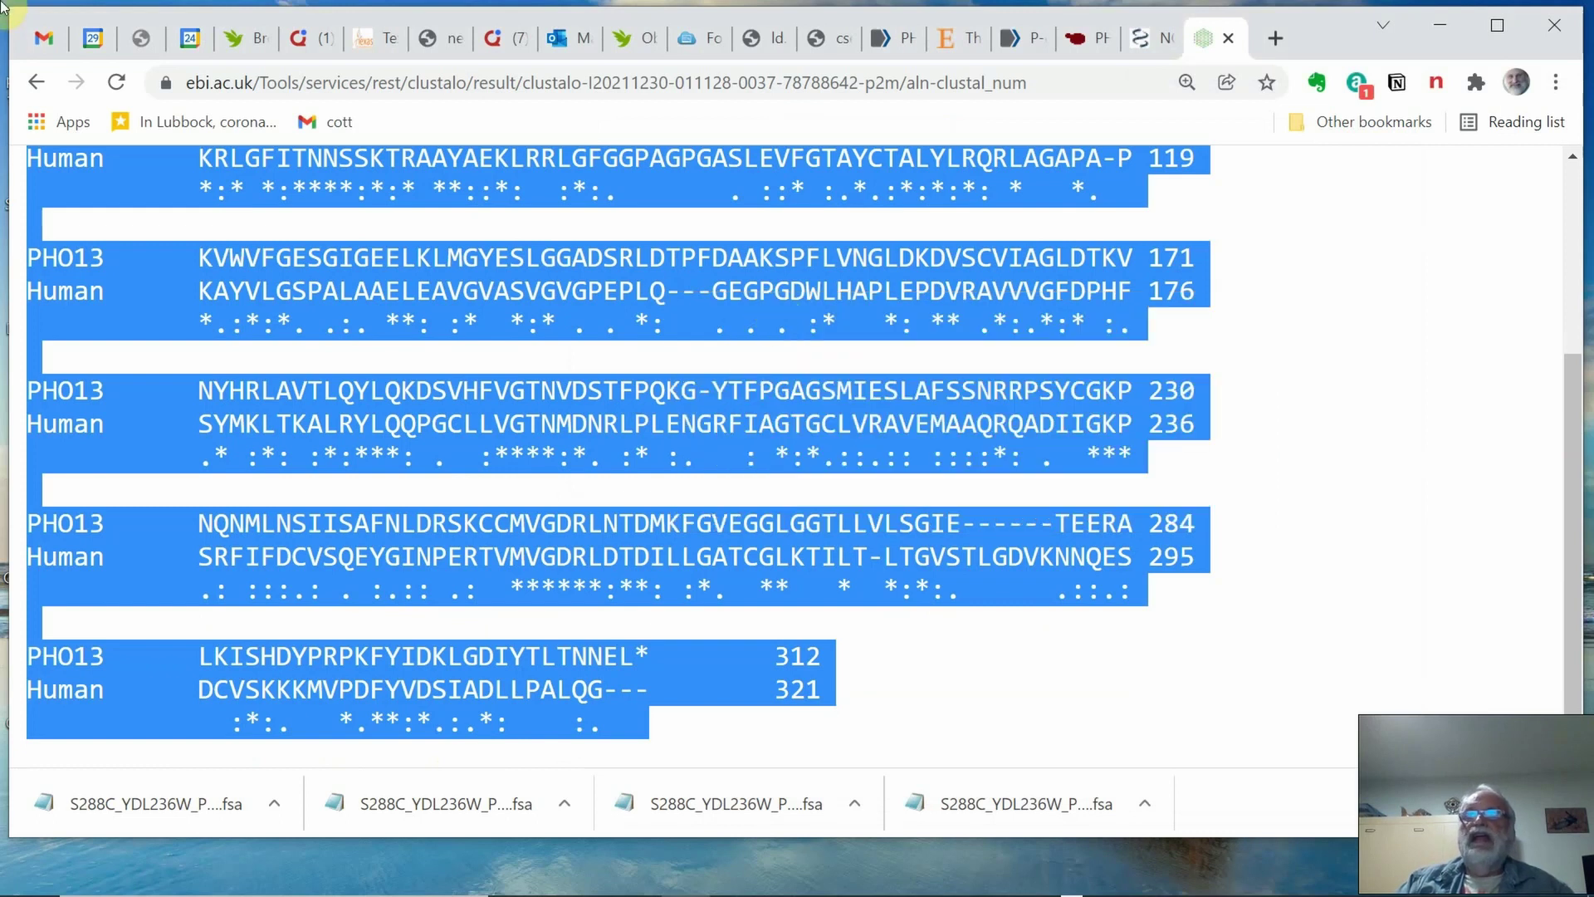
pyautogui.hotkey('alt', 'Tab')
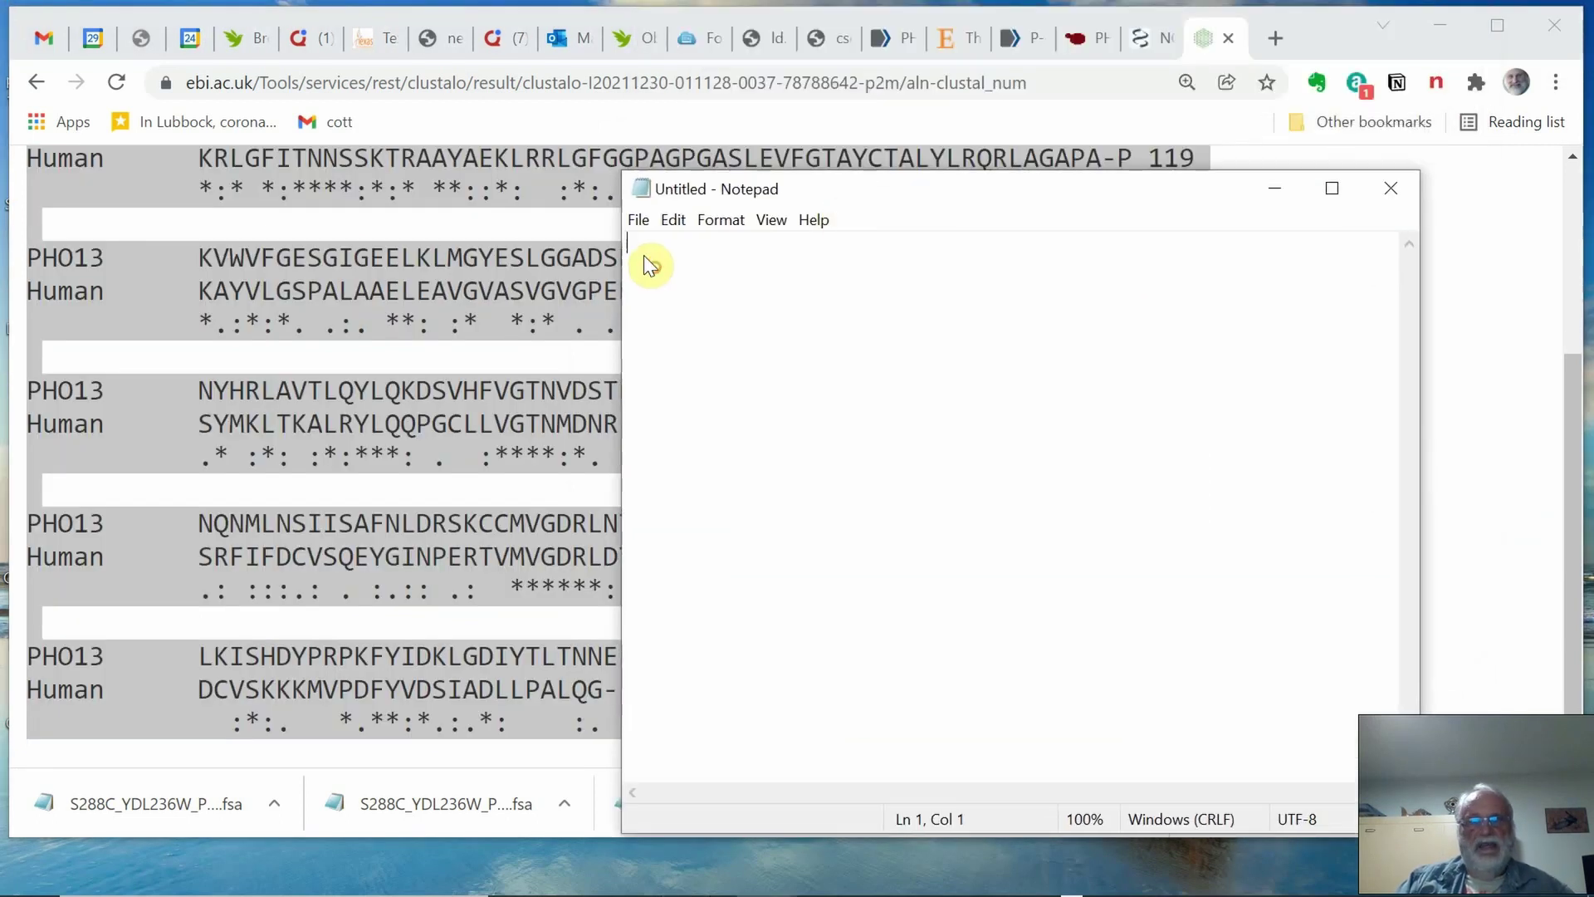
pyautogui.hotkey('ctrl', 'v')
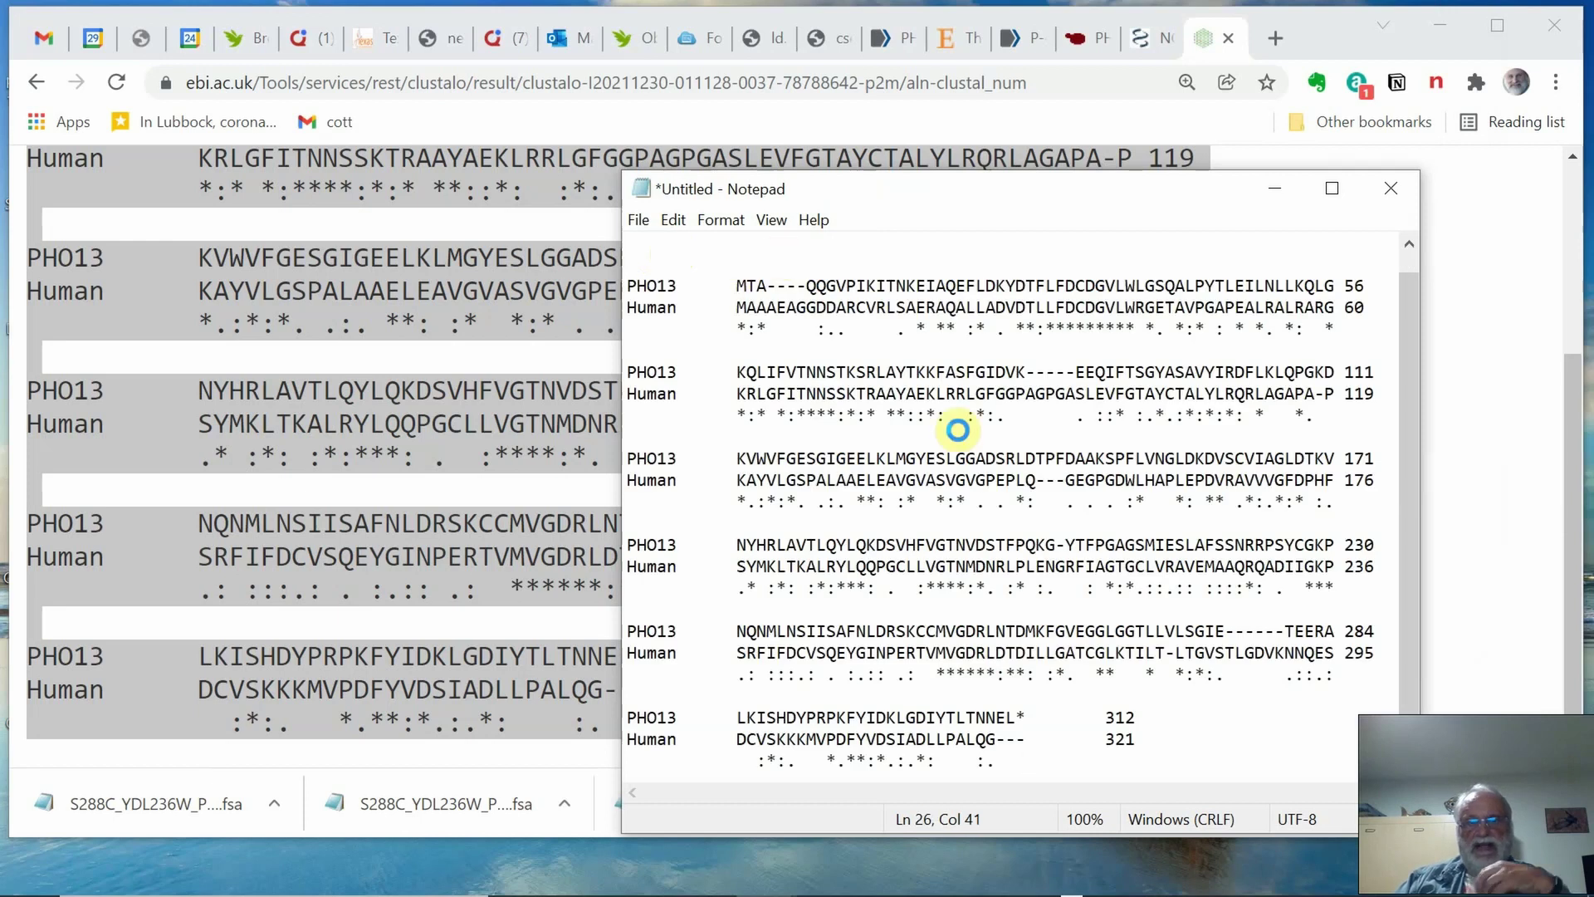
# - Move Notepad up and right, then check the ends of the first PHO13 and Human rows
pyautogui.scroll(1, 1378, 394)
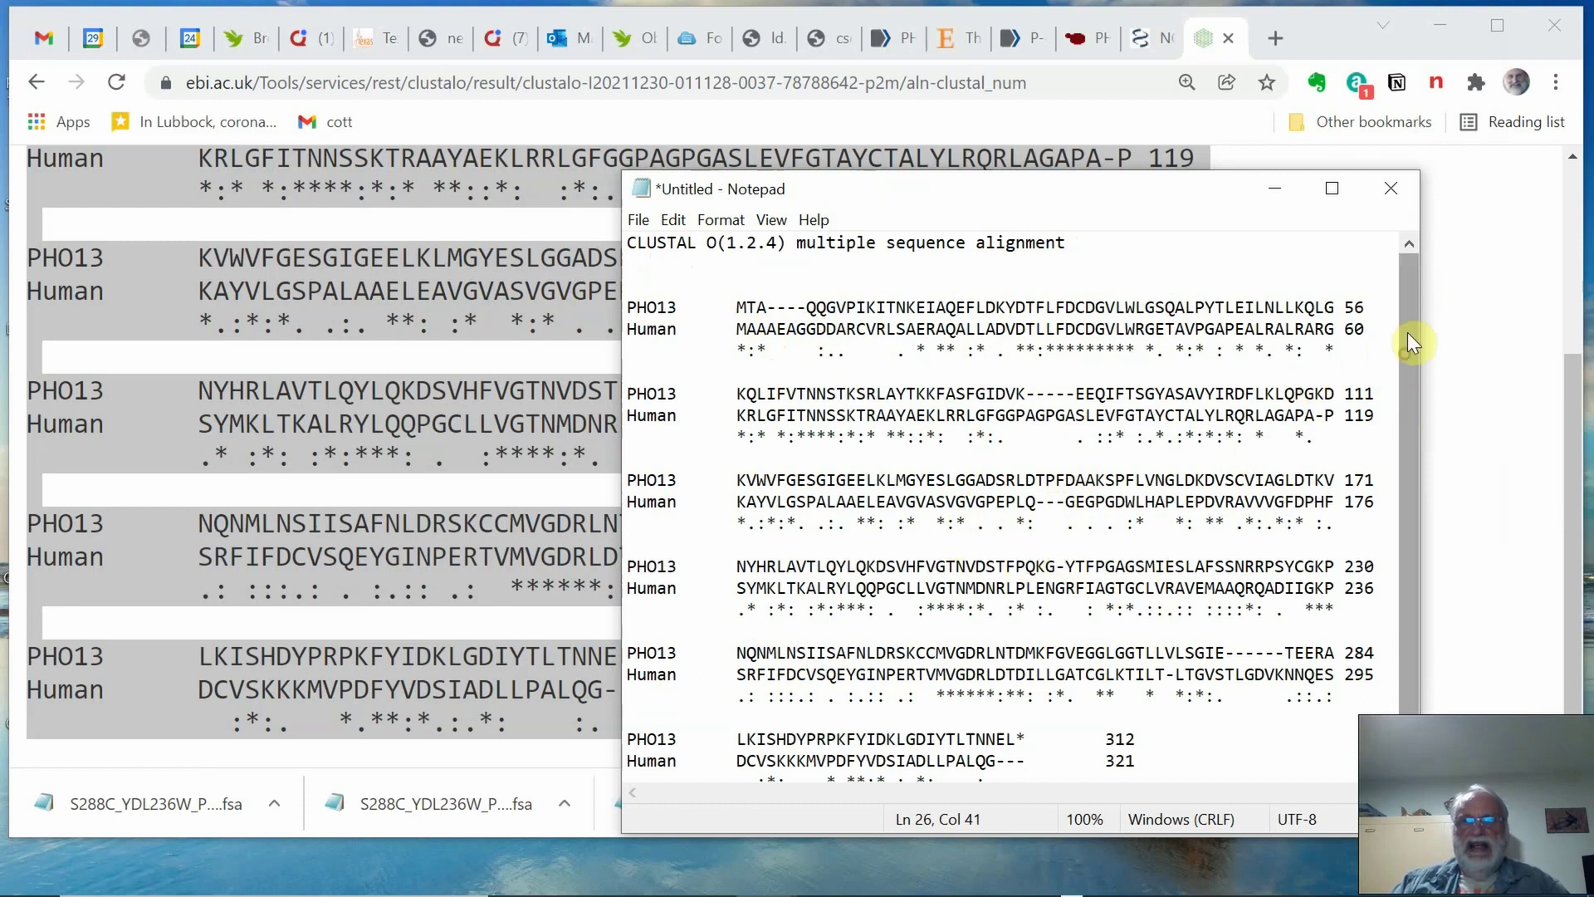
pyautogui.moveTo(1119, 194)
pyautogui.moveTo(1119, 194); pyautogui.dragTo(1208, 82)
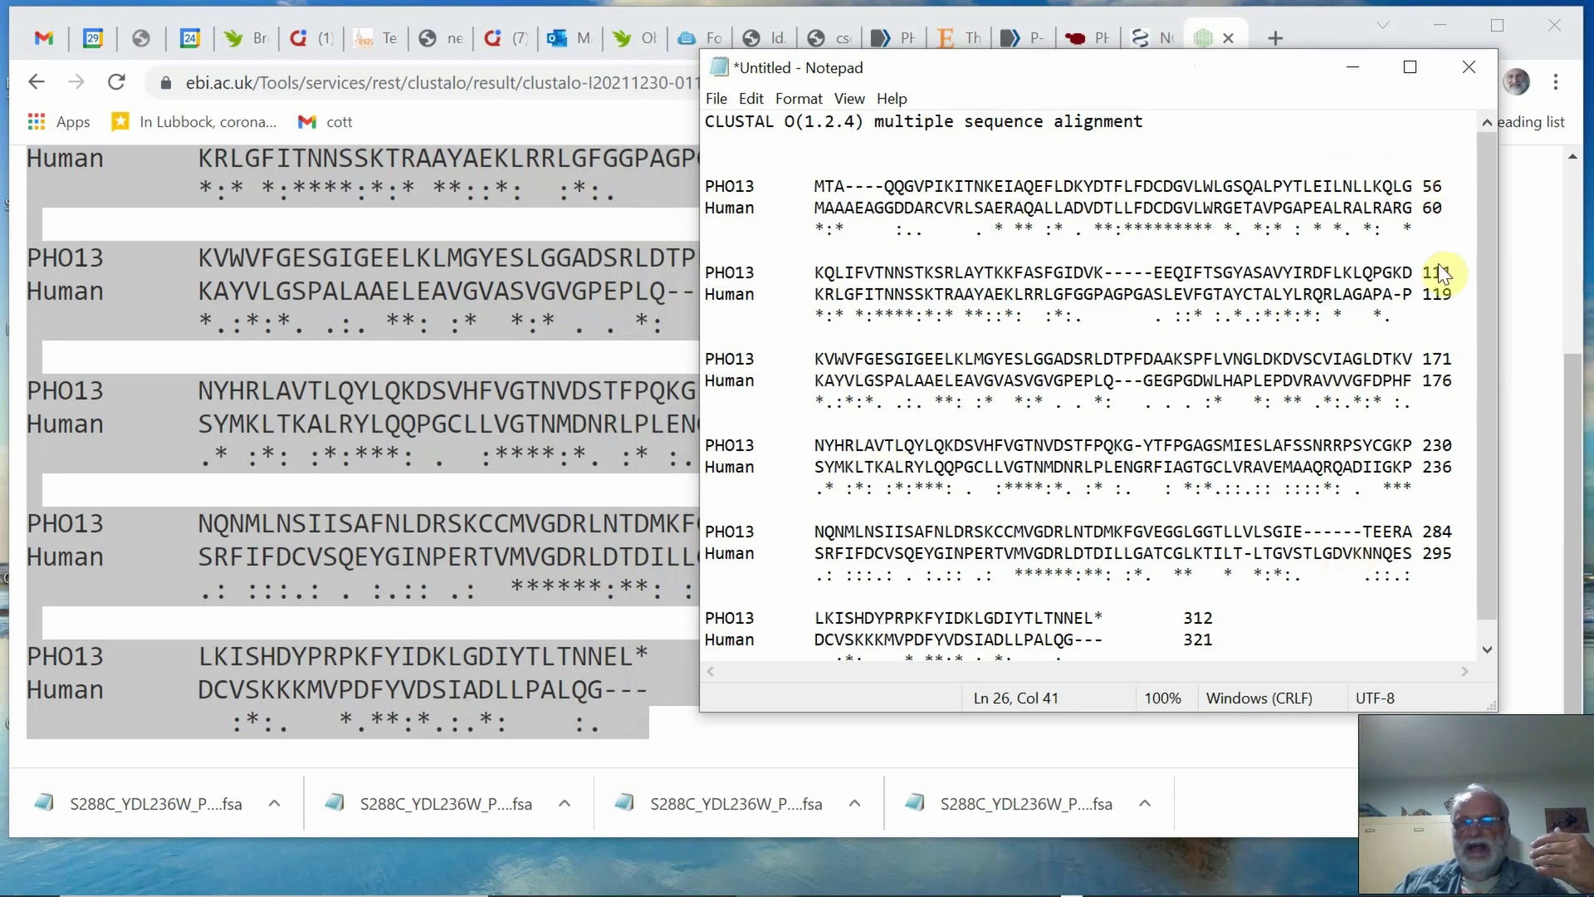
pyautogui.click(1403, 179)
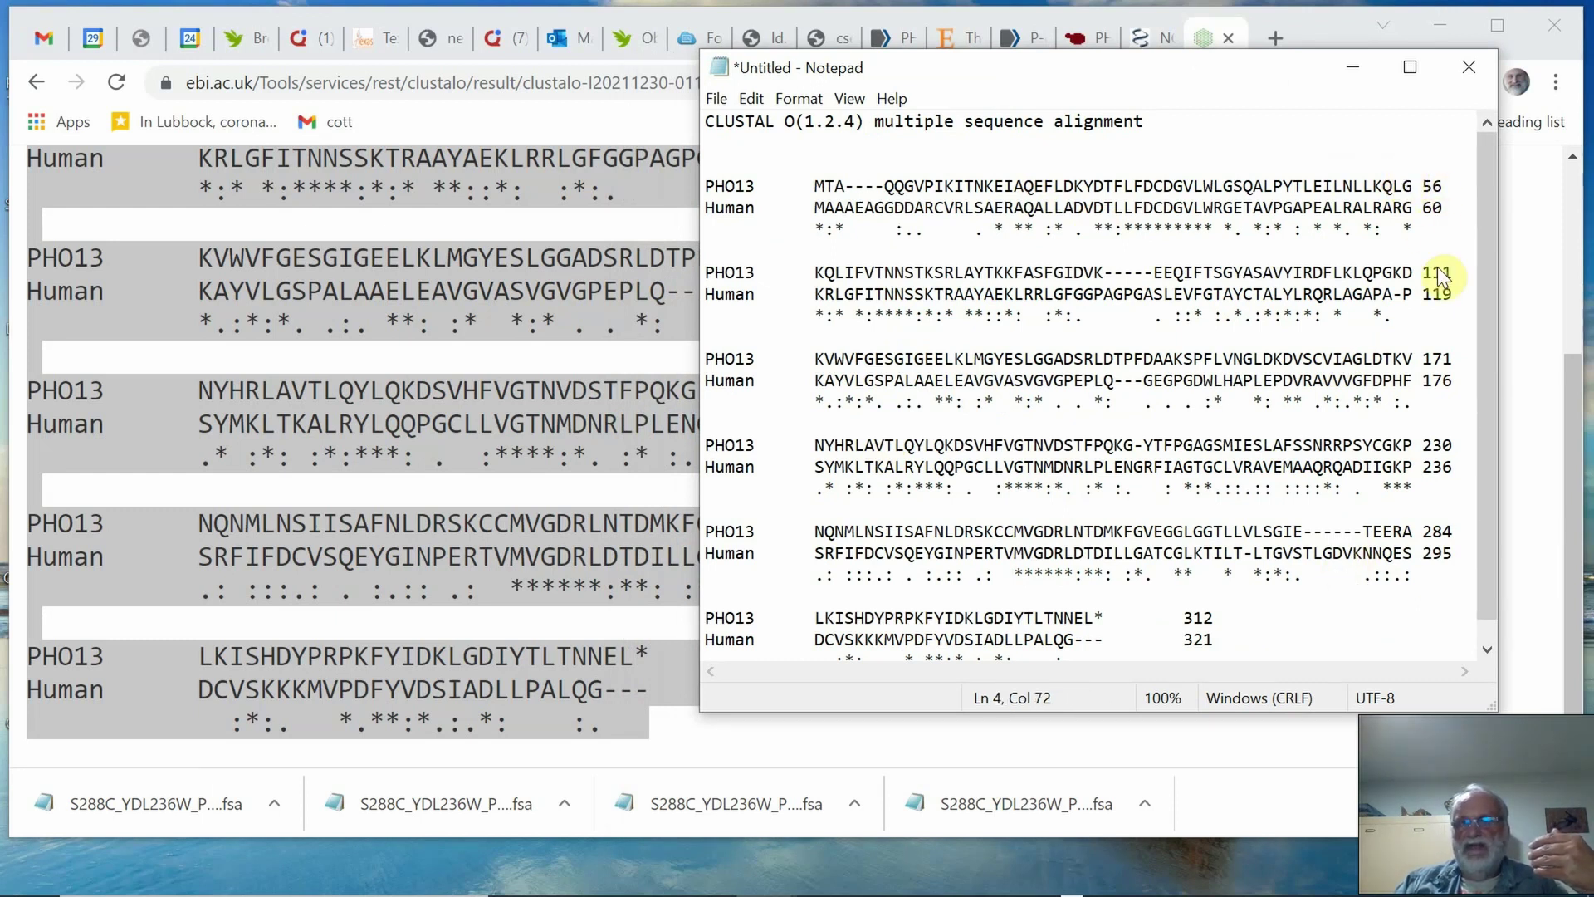
pyautogui.click(1397, 207)
pyautogui.moveTo(1397, 207); pyautogui.dragTo(1413, 208)
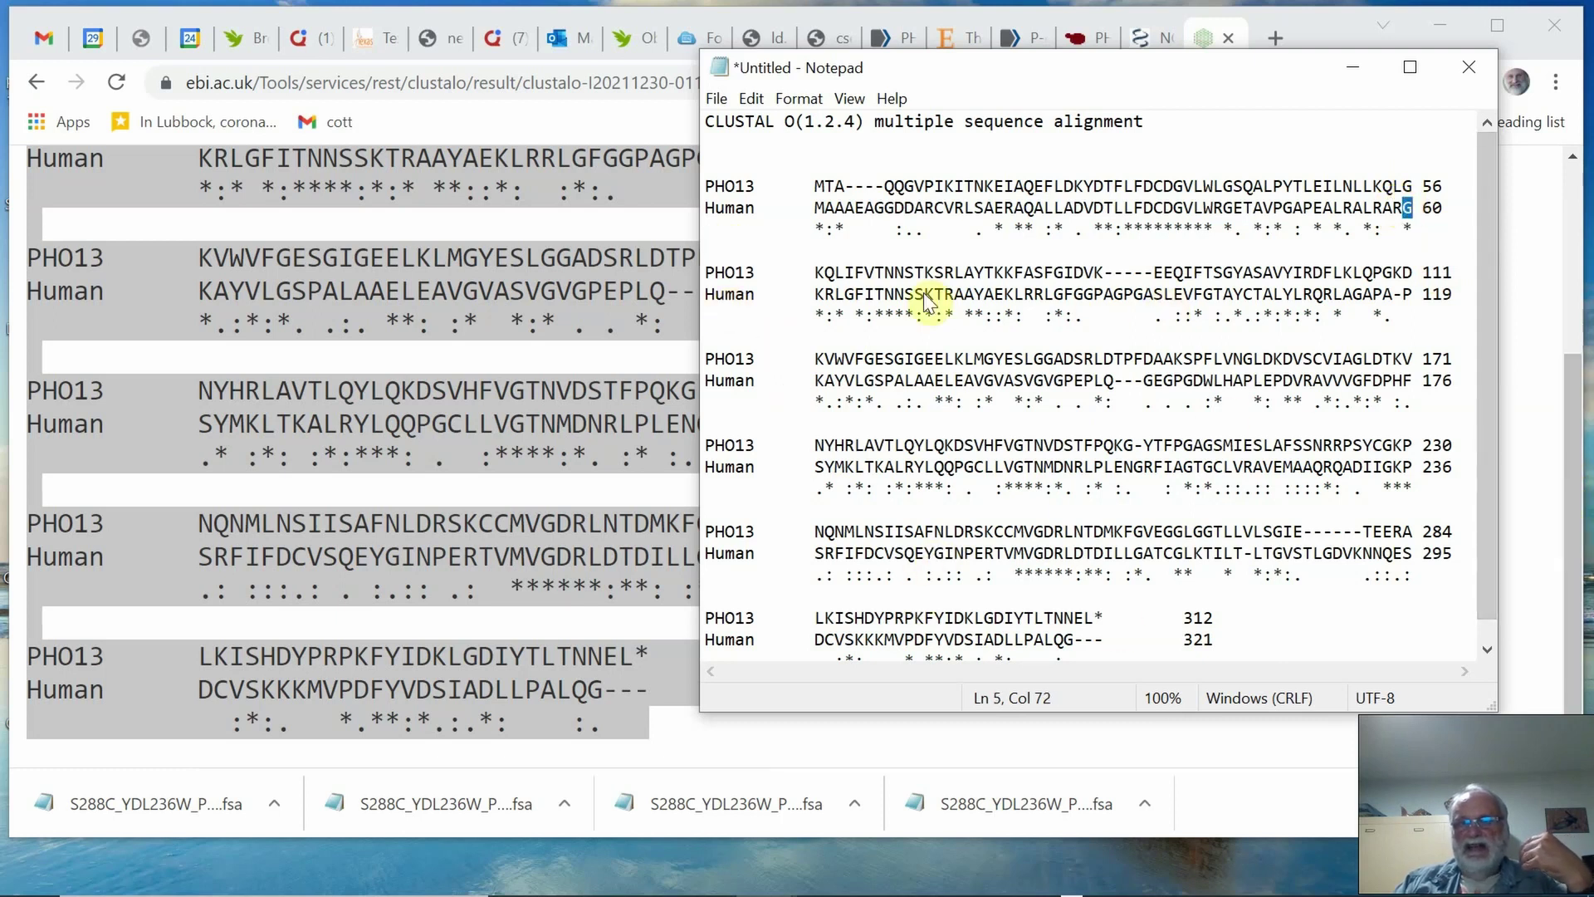
pyautogui.scroll(-1, 1227, 506)
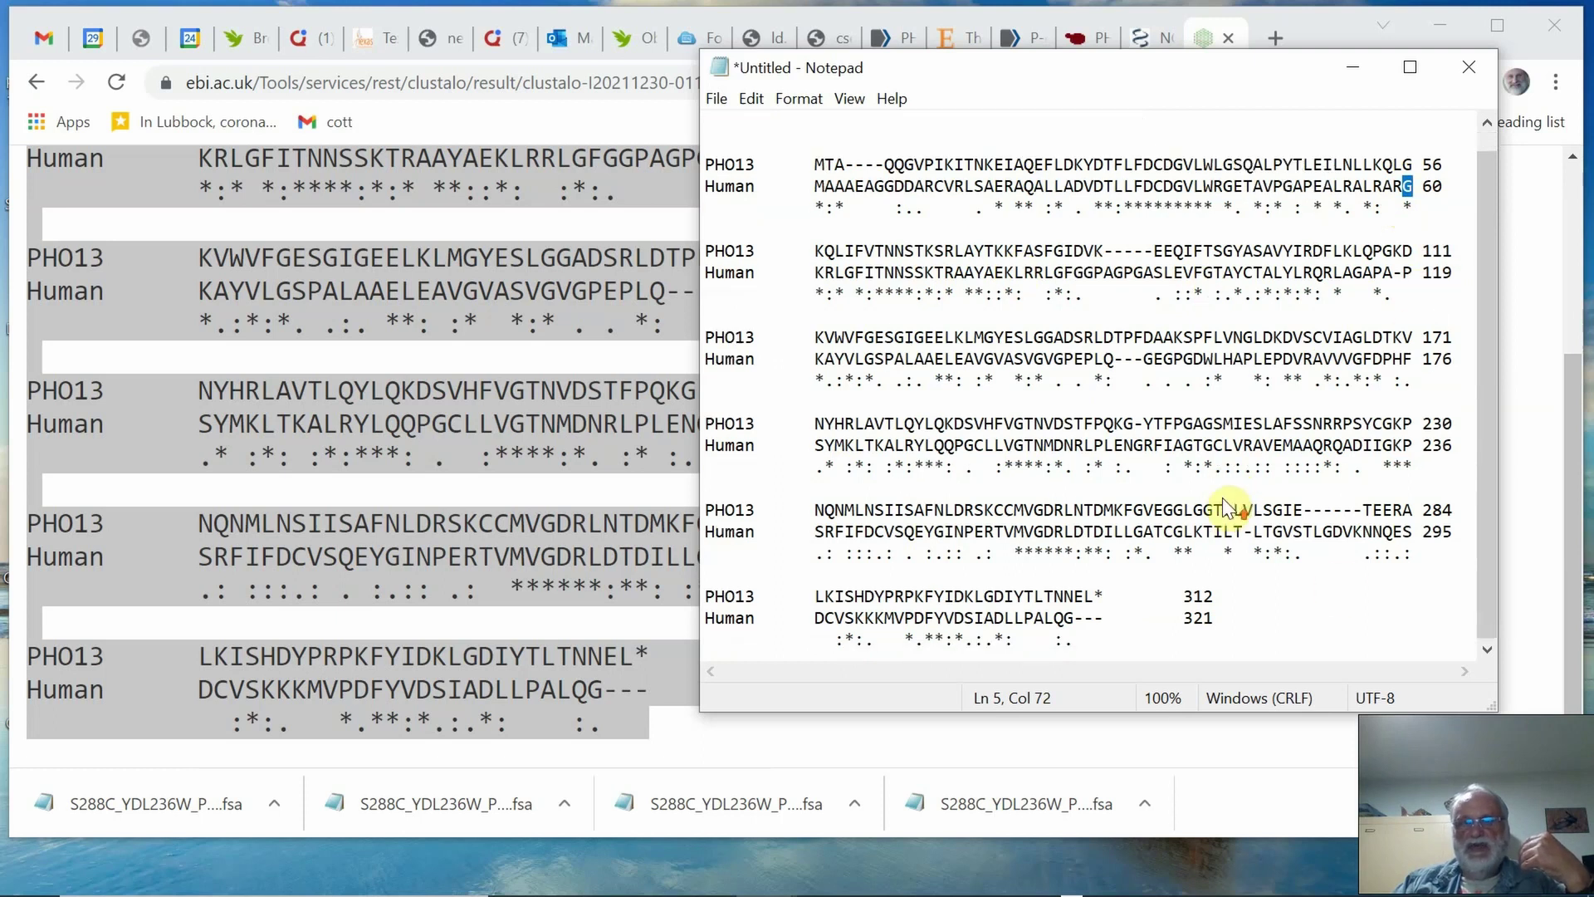
pyautogui.scroll(1, 1227, 506)
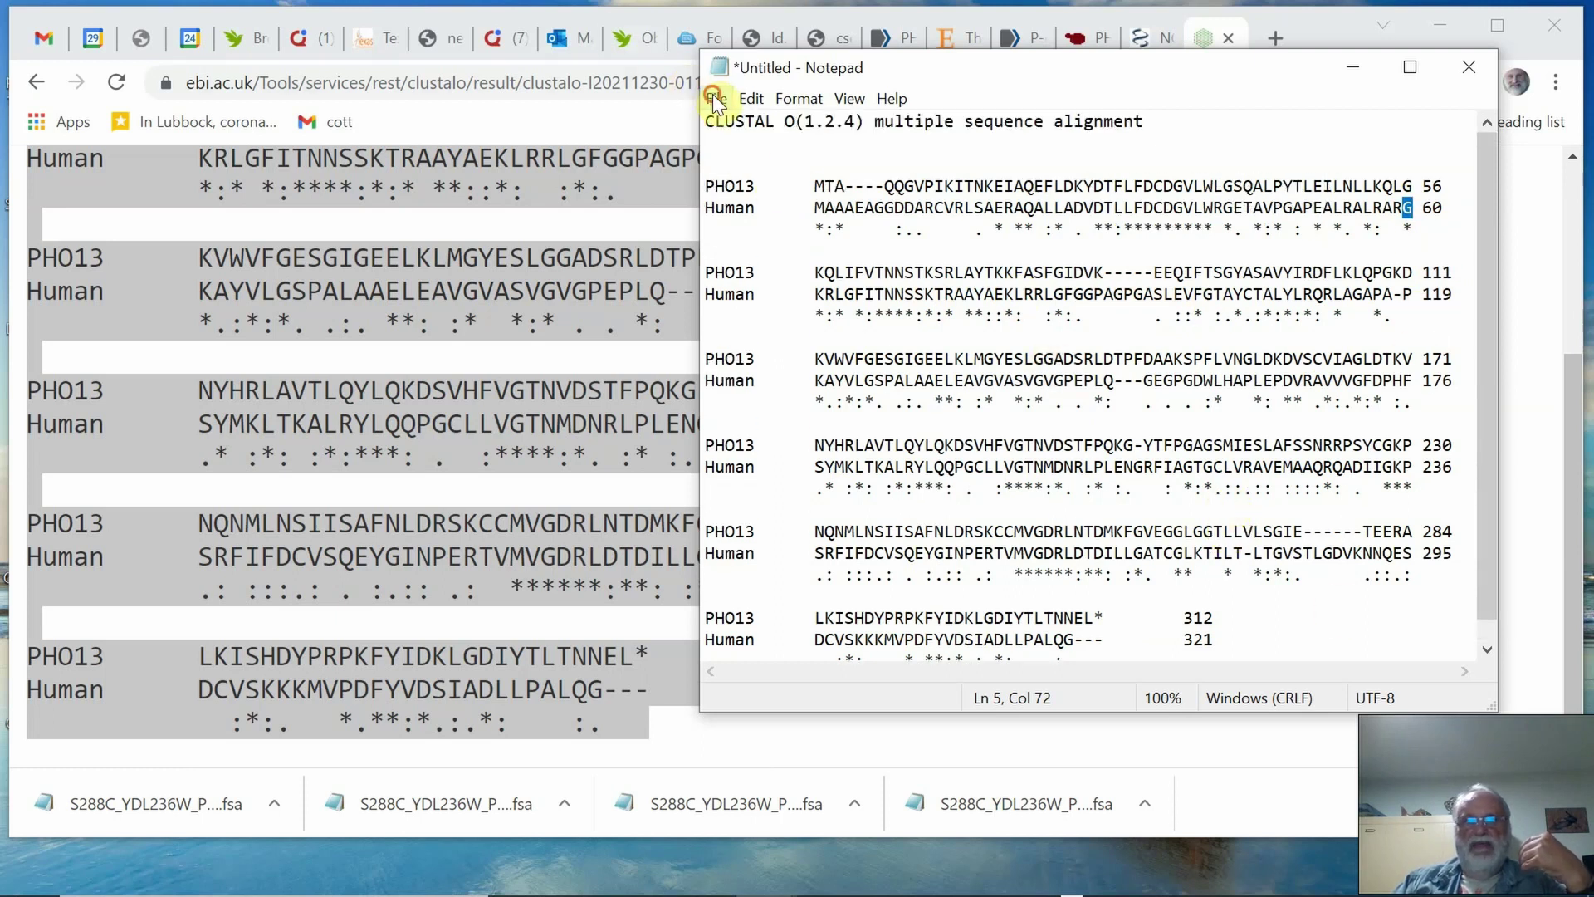
# - Save the note as 'Alignment of pho13 and HuPGP' and minimise all other windows
pyautogui.click(716, 99)
pyautogui.click(815, 231)
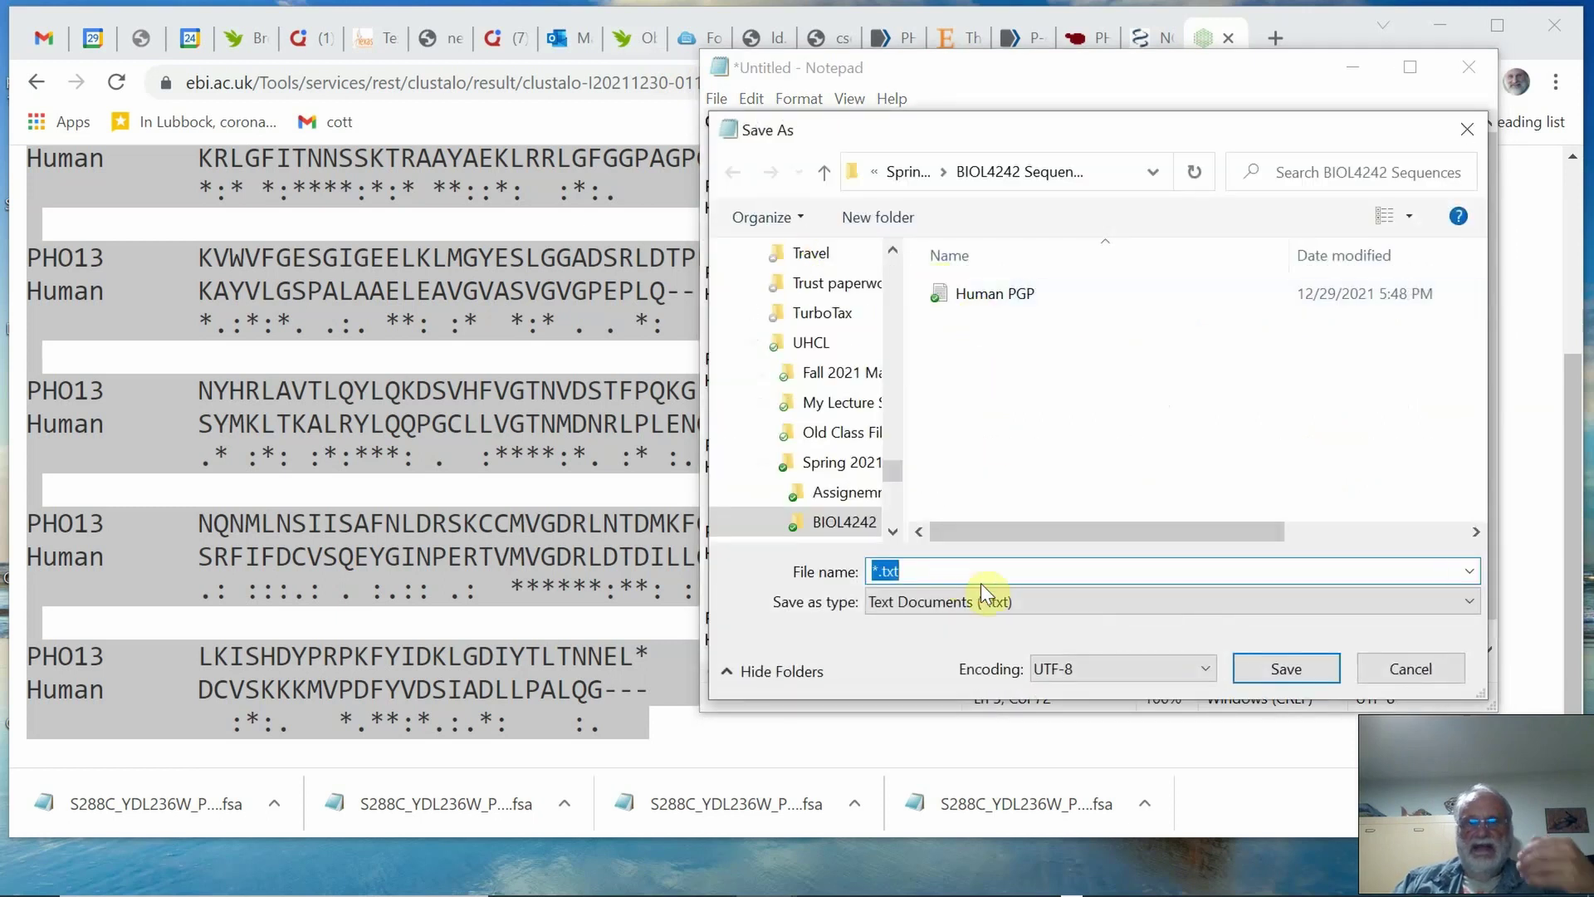
pyautogui.write('Alignment of pho13 and')
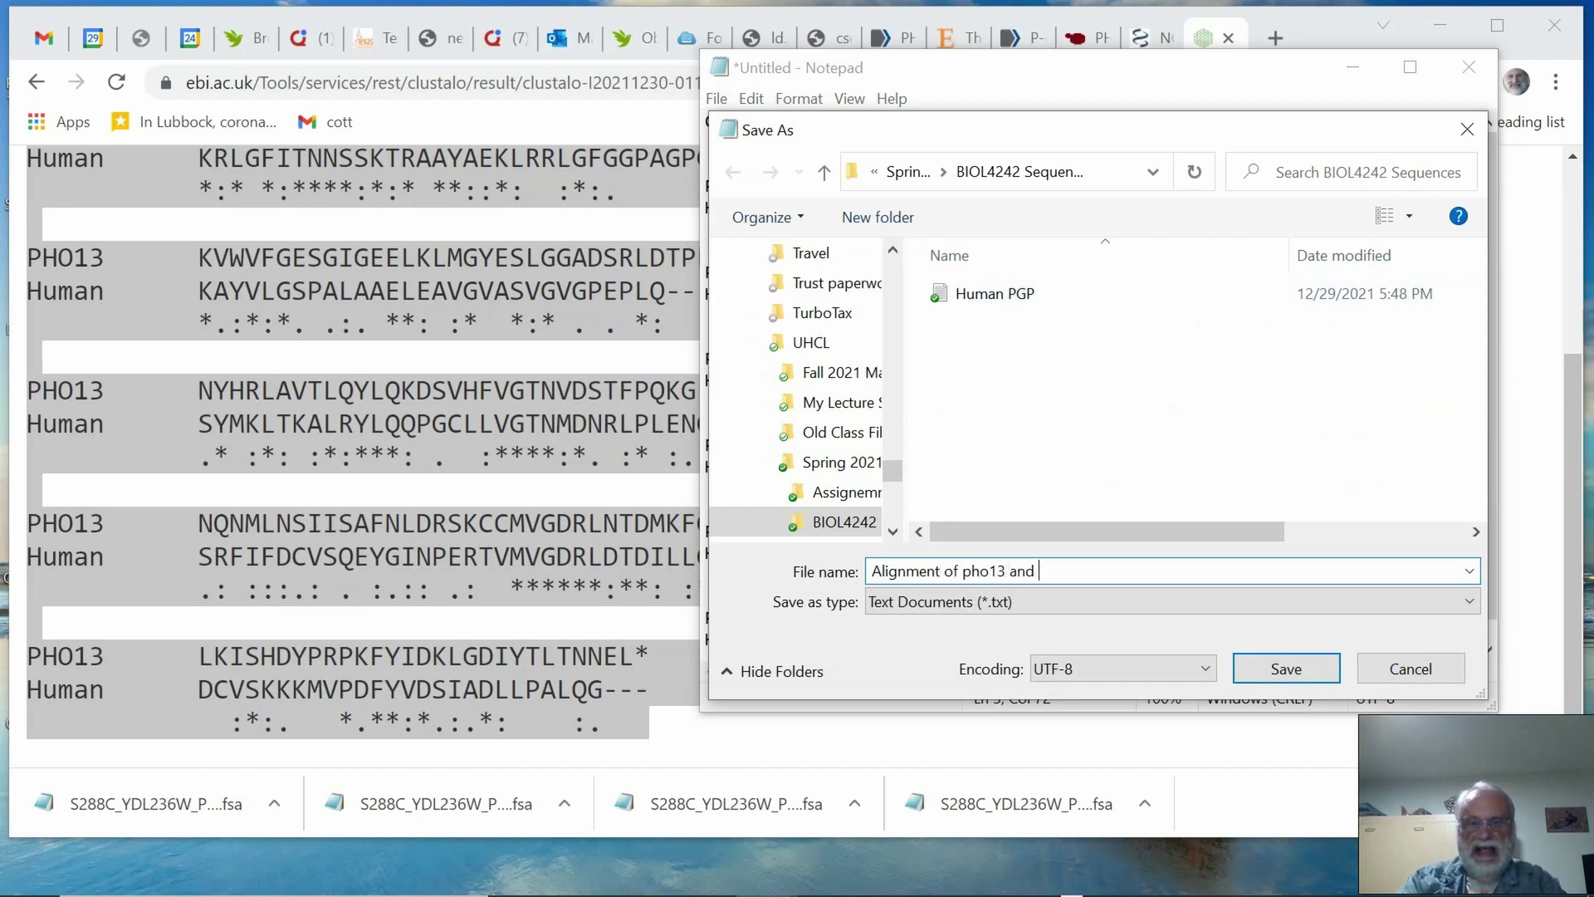
pyautogui.write('HuPGP')
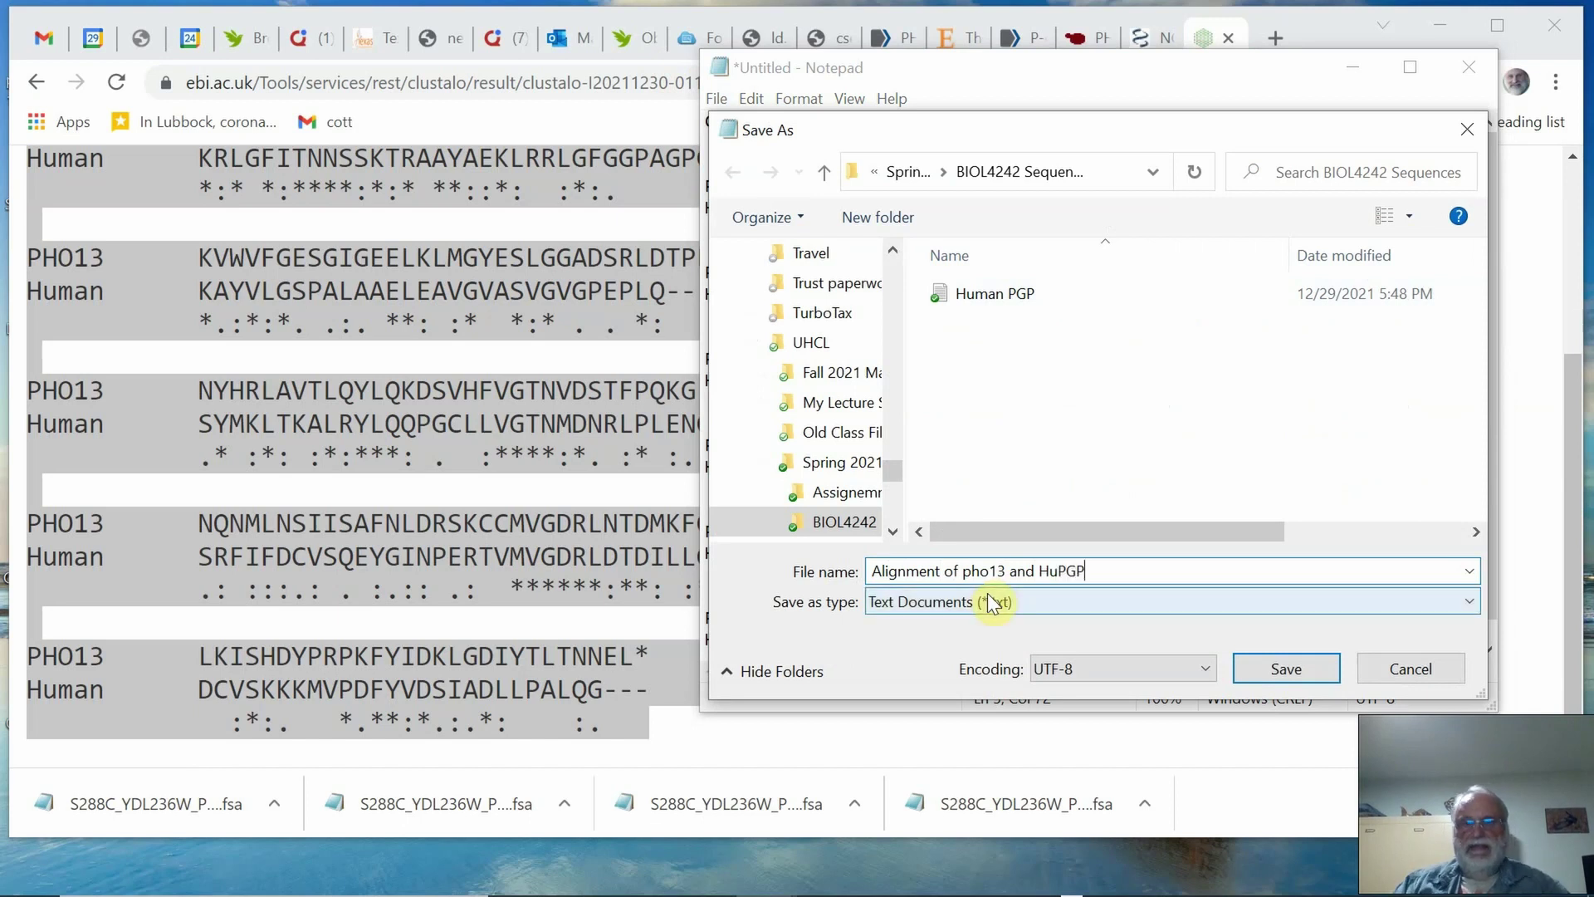
pyautogui.click(1289, 668)
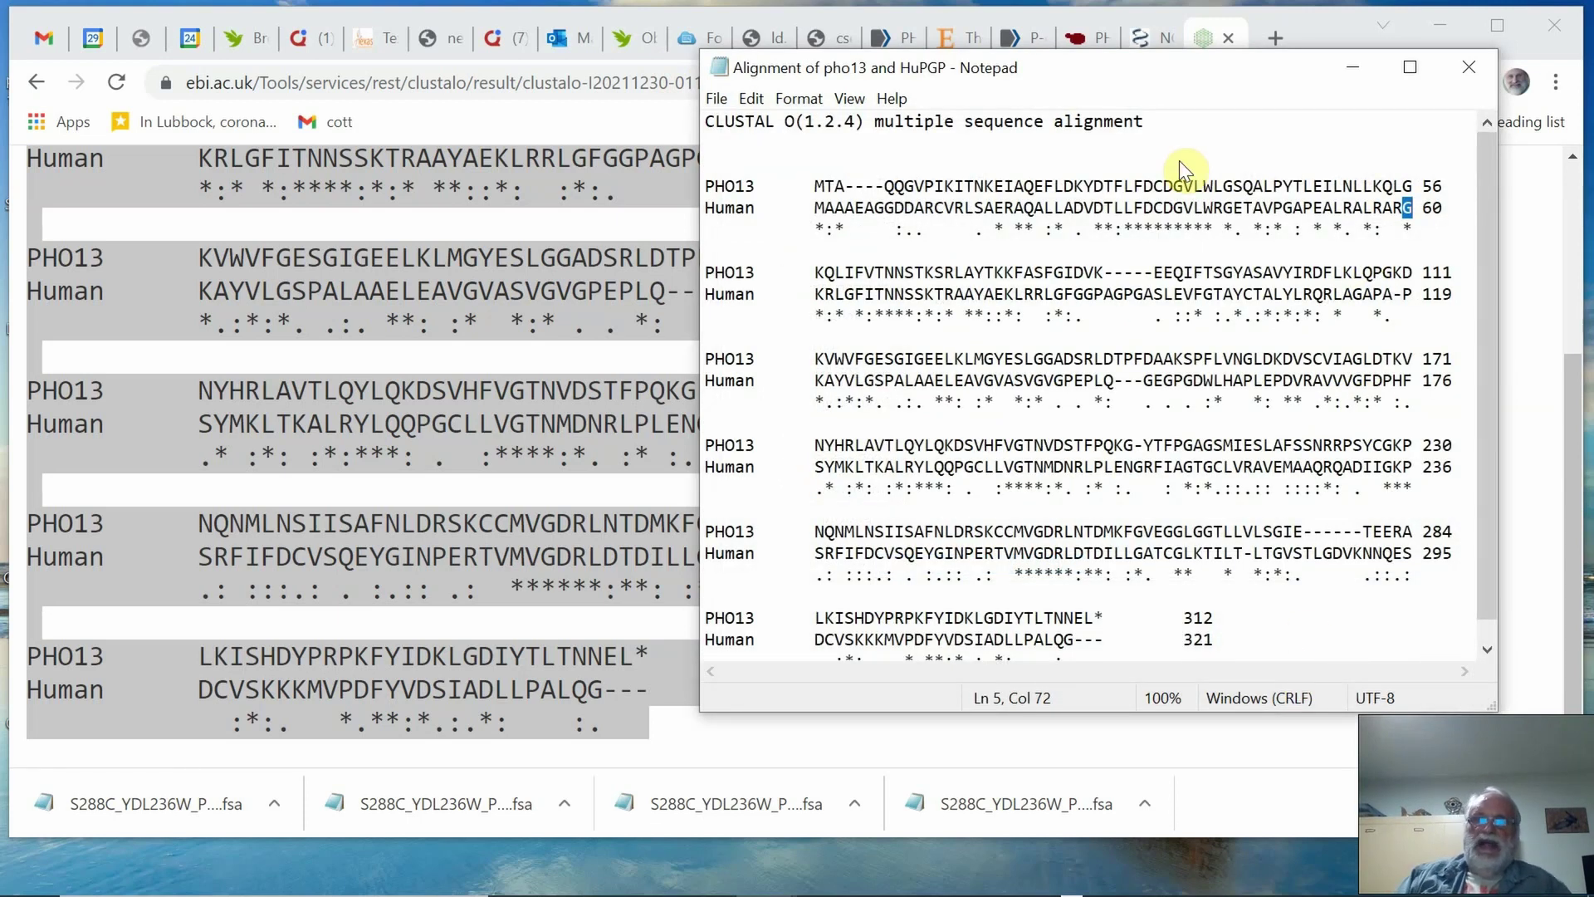
pyautogui.moveTo(1151, 77)
pyautogui.mouseDown()
pyautogui.moveTo(991, 181)
pyautogui.moveTo(1237, 131)
pyautogui.moveTo(1158, 105)
pyautogui.moveTo(1043, 107)
pyautogui.mouseUp()
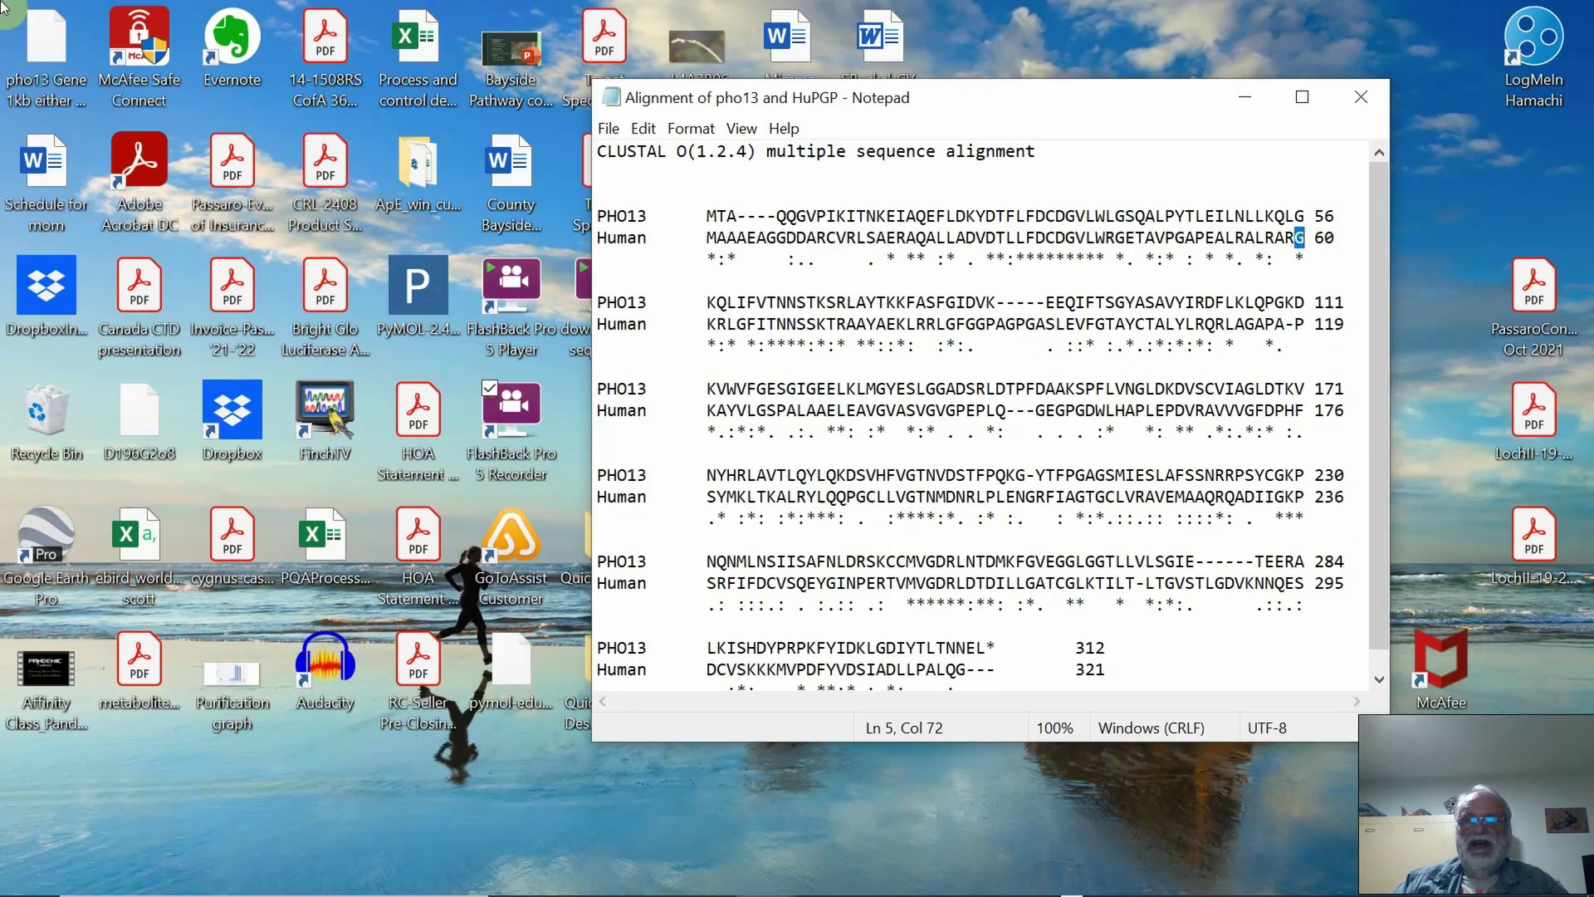